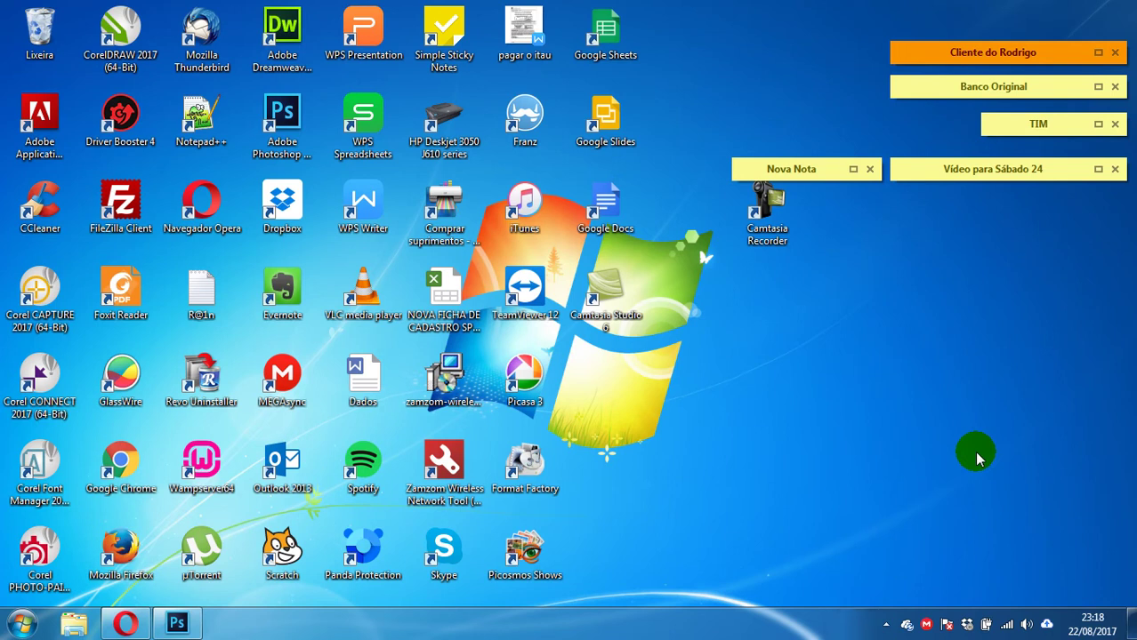
pyautogui.click(176, 623)
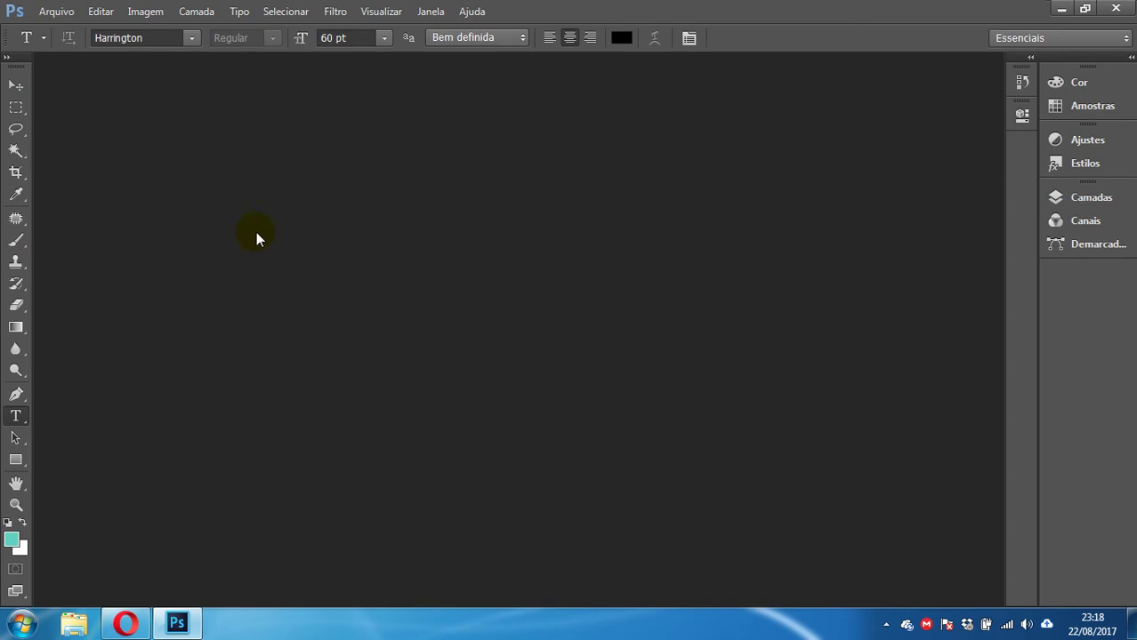
pyautogui.click(53, 11)
pyautogui.click(570, 214)
# Switch to Opera and search Google Images for "perdão".
pyautogui.click(126, 624)
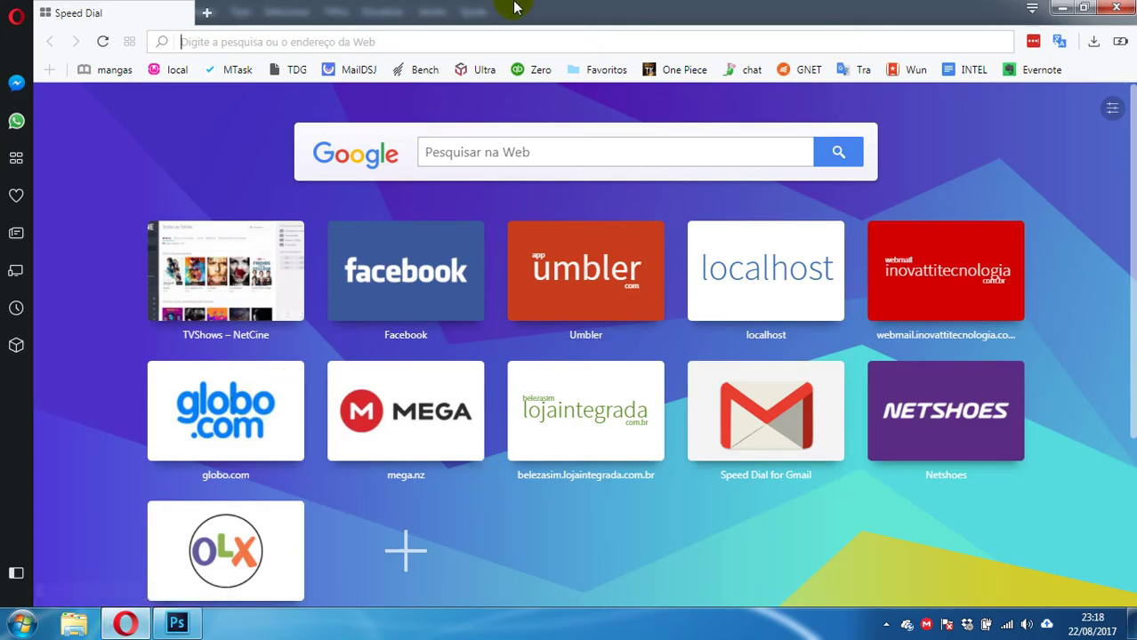
pyautogui.click(505, 152)
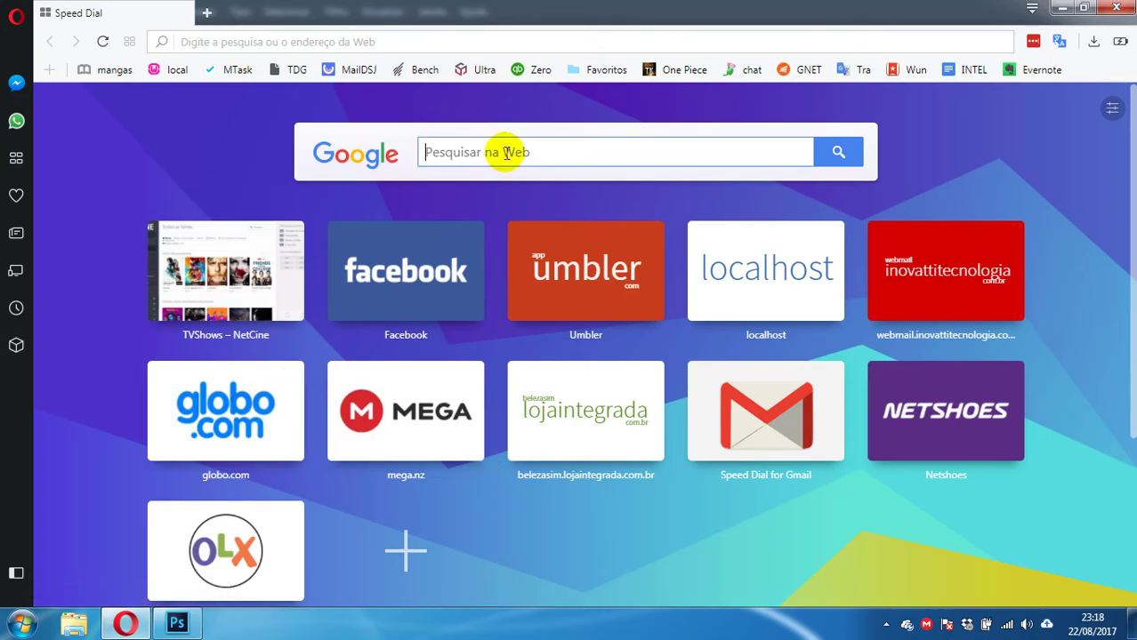
pyautogui.write('perd')
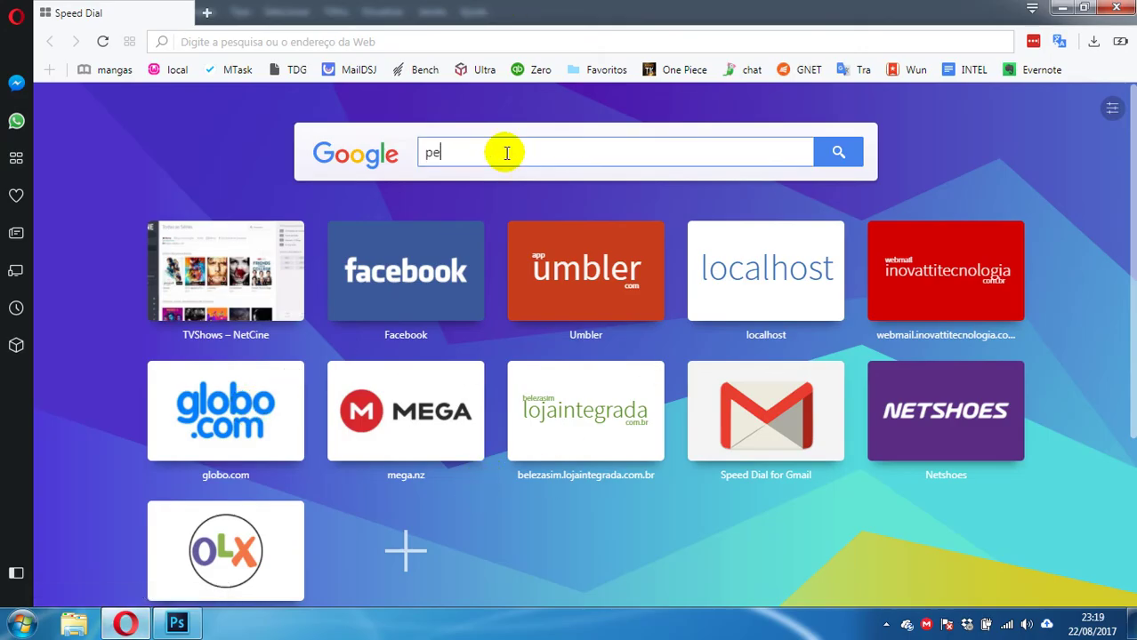
pyautogui.write('ão')
pyautogui.press('Return')
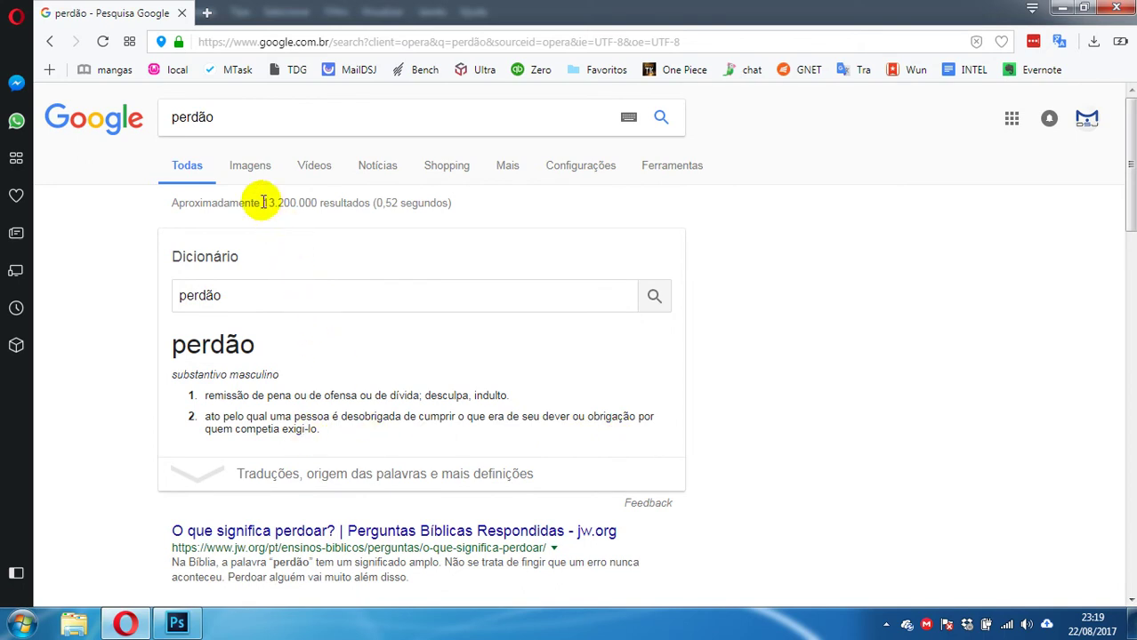
pyautogui.click(251, 171)
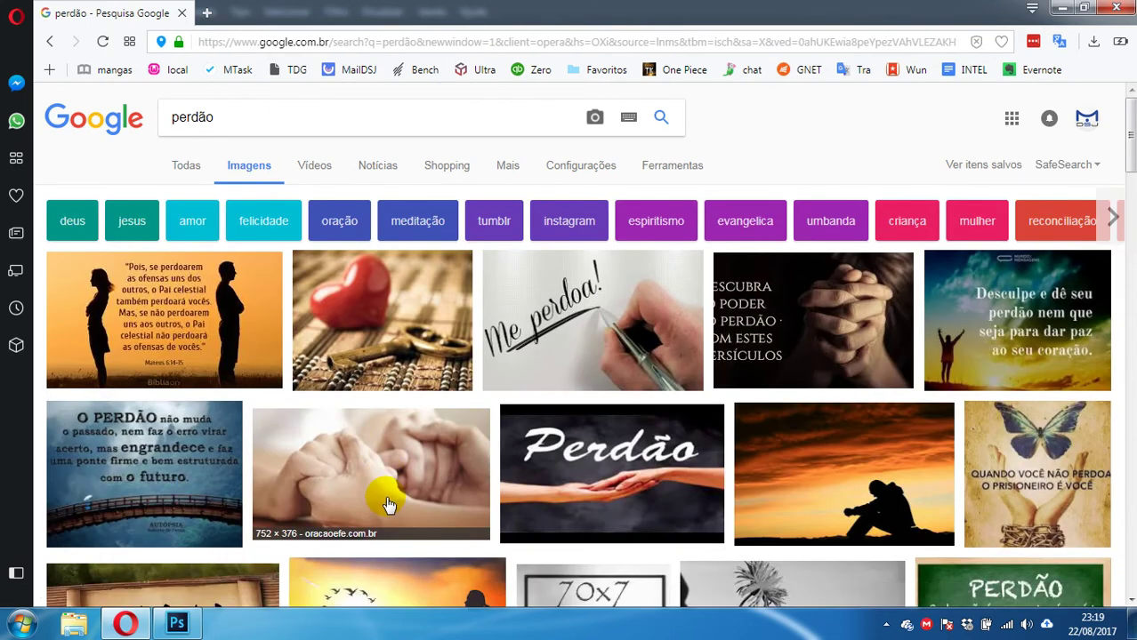
# Preview the orange silhouette image of a couple standing back to back with the Mateus 6:14-15 verse.
pyautogui.click(182, 290)
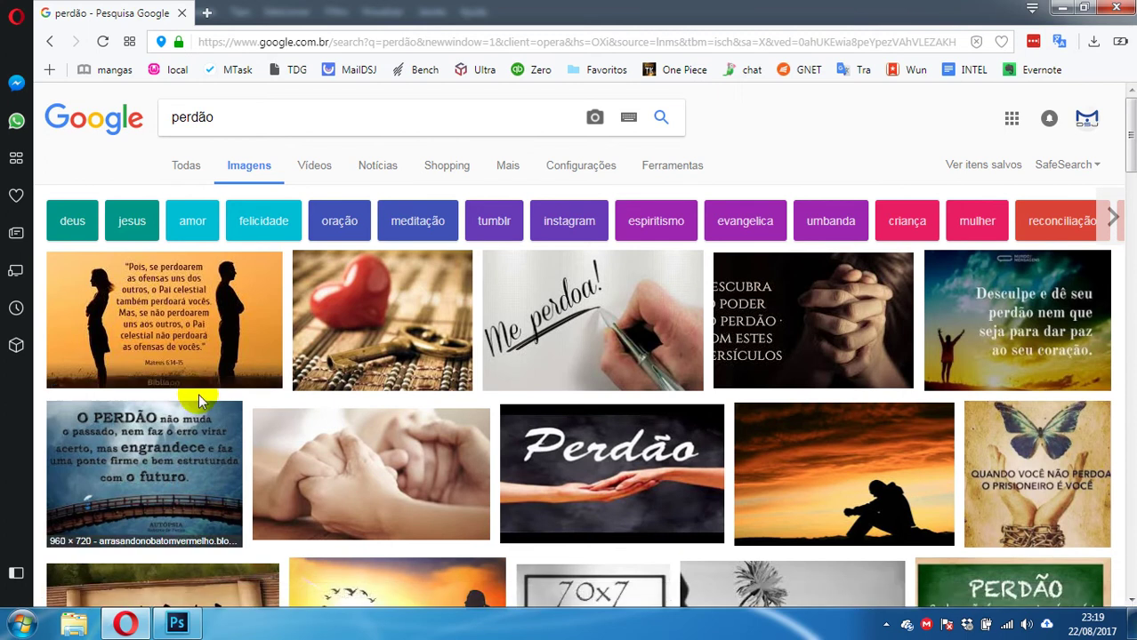
pyautogui.click(176, 362)
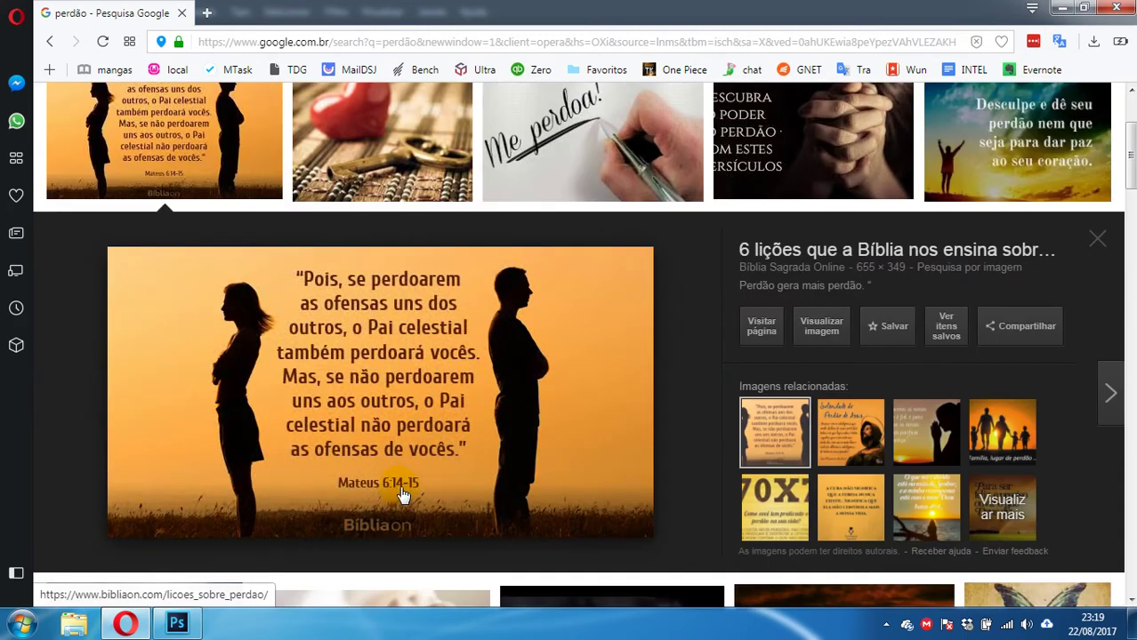
pyautogui.scroll(2, 332, 442)
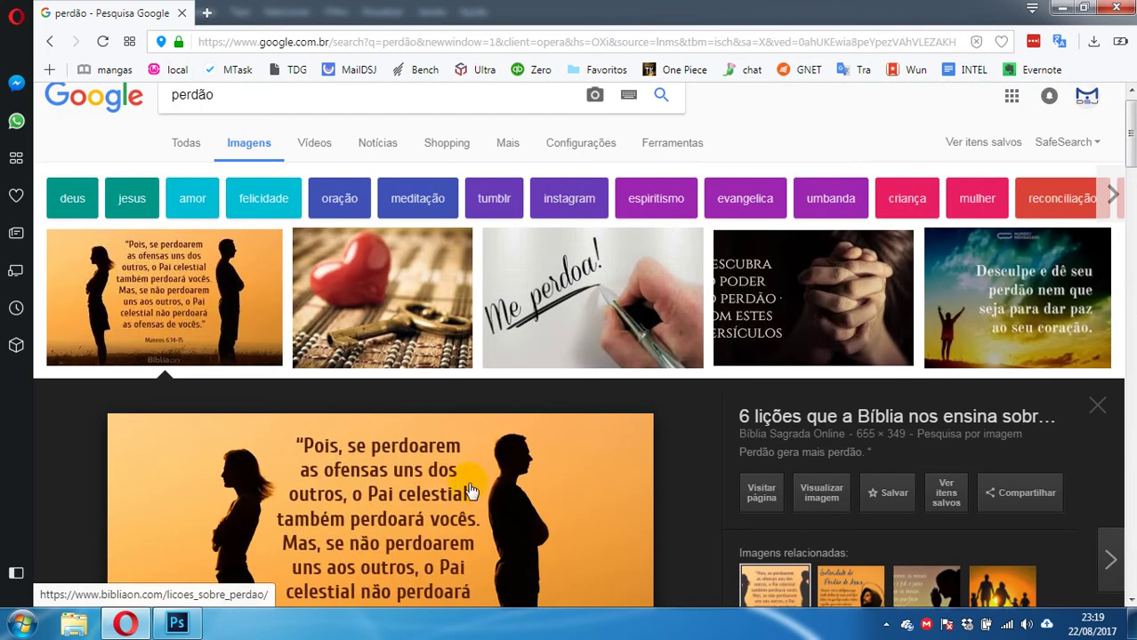
pyautogui.scroll(-2, 461, 418)
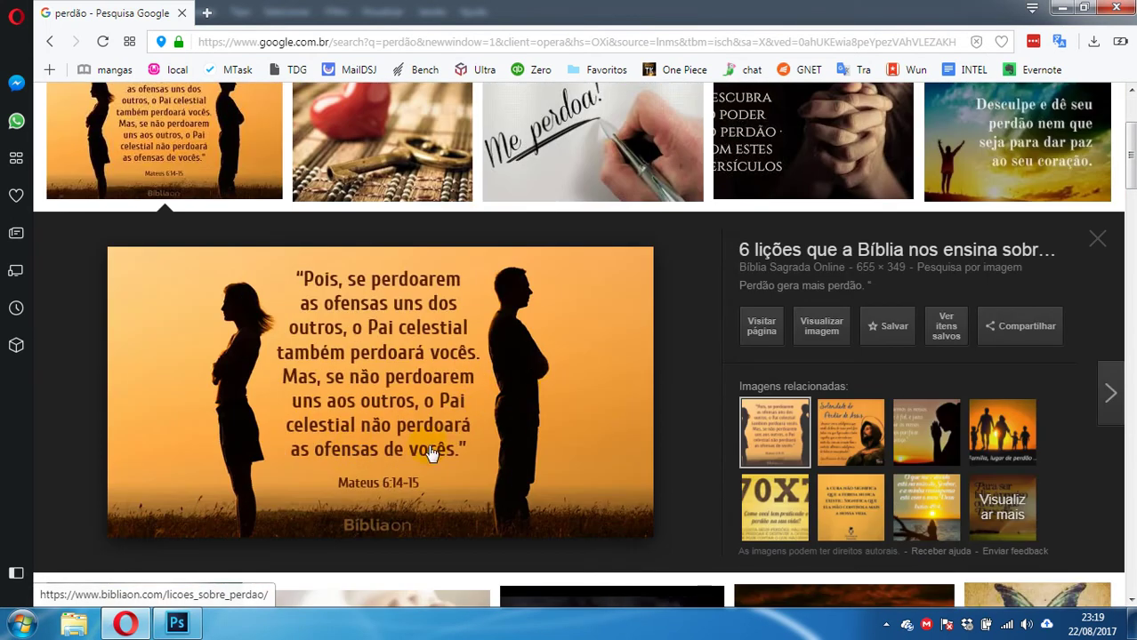
pyautogui.scroll(1, 339, 411)
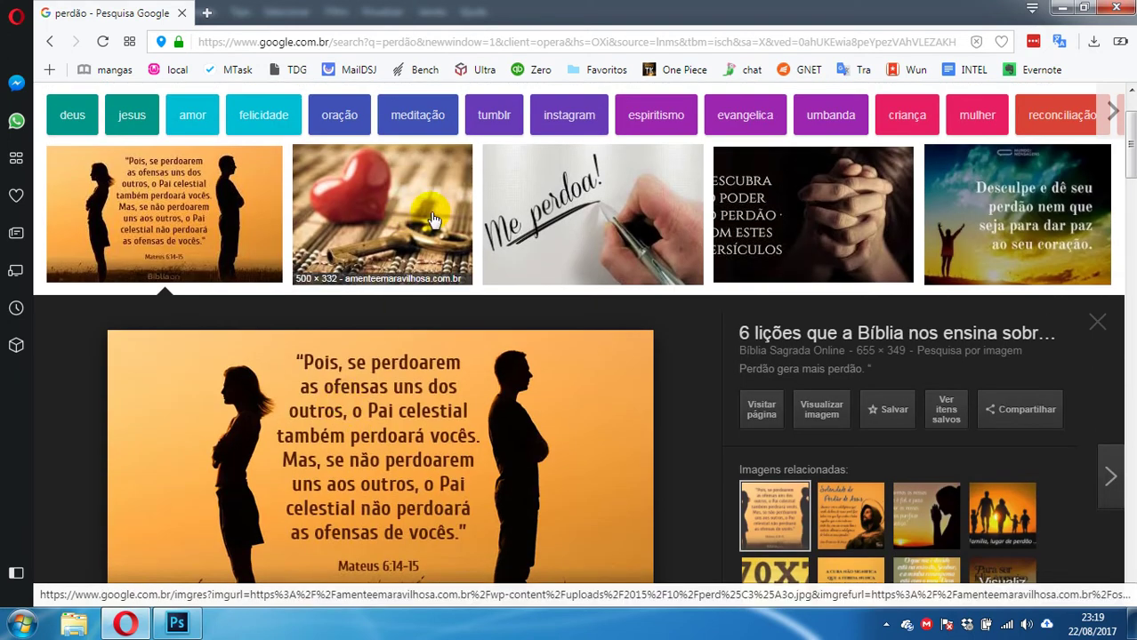
# Compare the previews of the dark clasped-hands image "Descubra o poder do perdão" and the sky image "Desculpe e dê seu perdão".
pyautogui.click(856, 209)
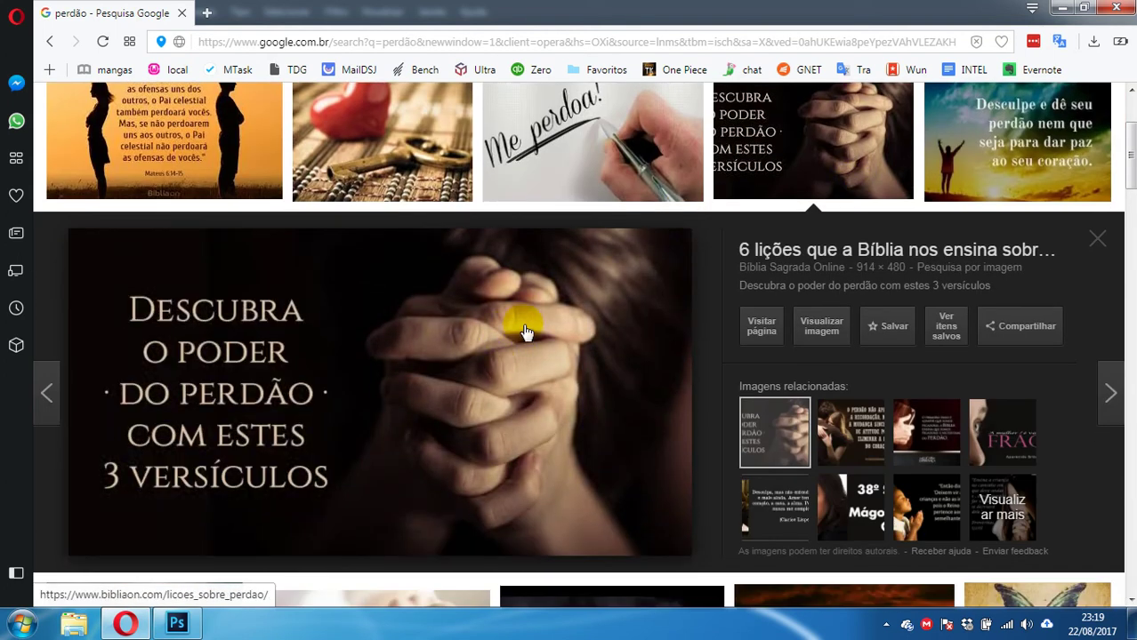
pyautogui.scroll(1, 508, 378)
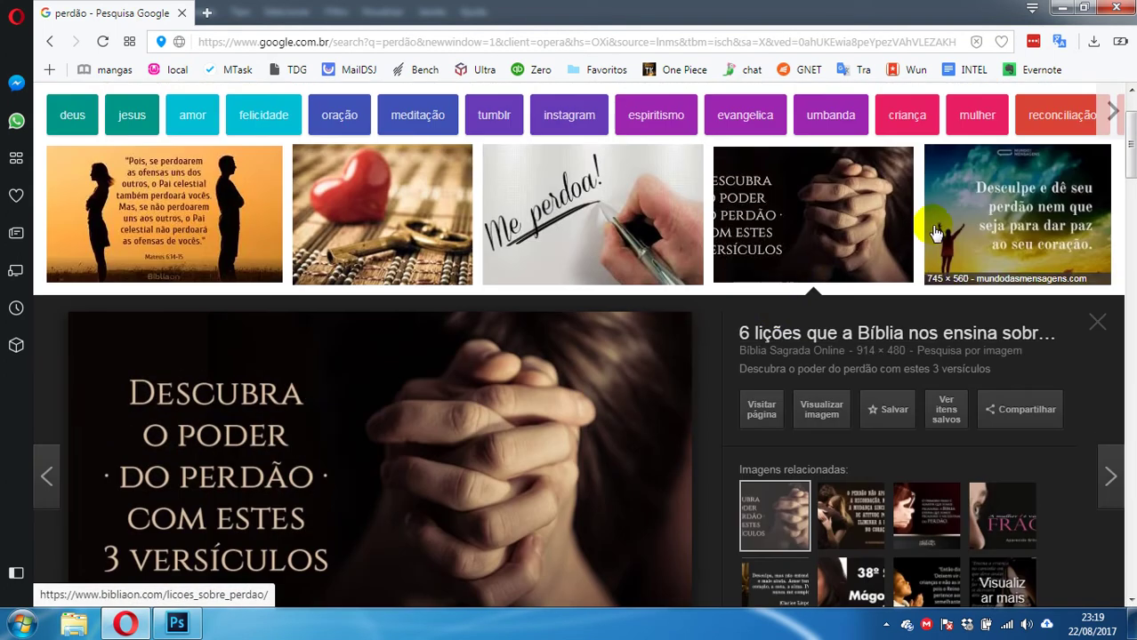
pyautogui.click(929, 227)
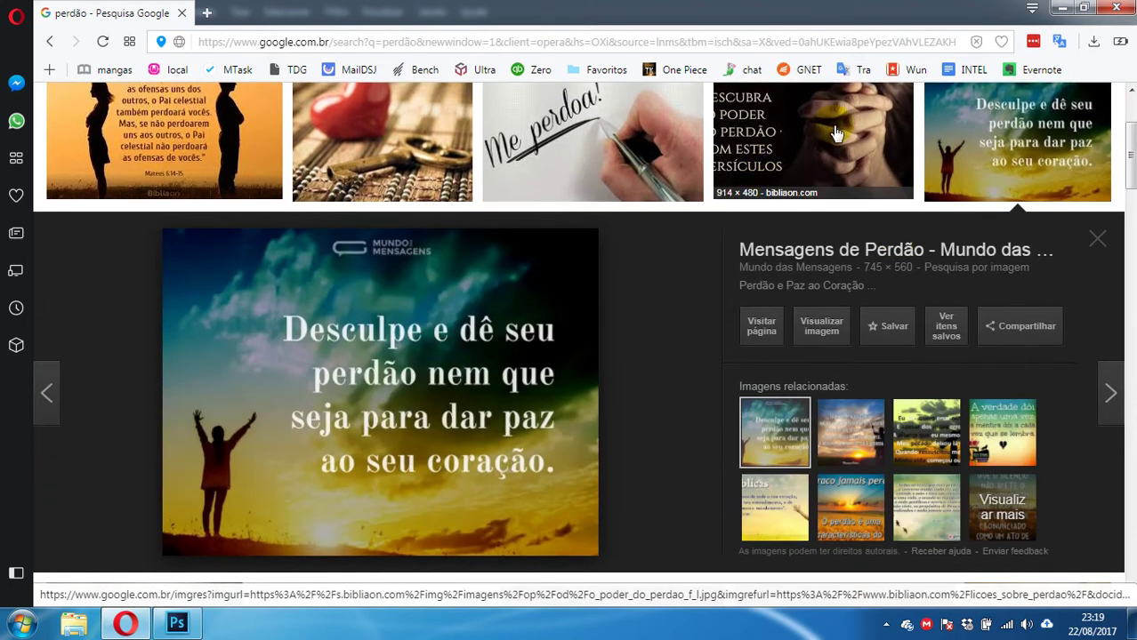
pyautogui.click(837, 133)
# Preview the joined-hands image, the sunset silhouette of a seated man, and its related image of a kneeling man.
pyautogui.scroll(-5, 665, 253)
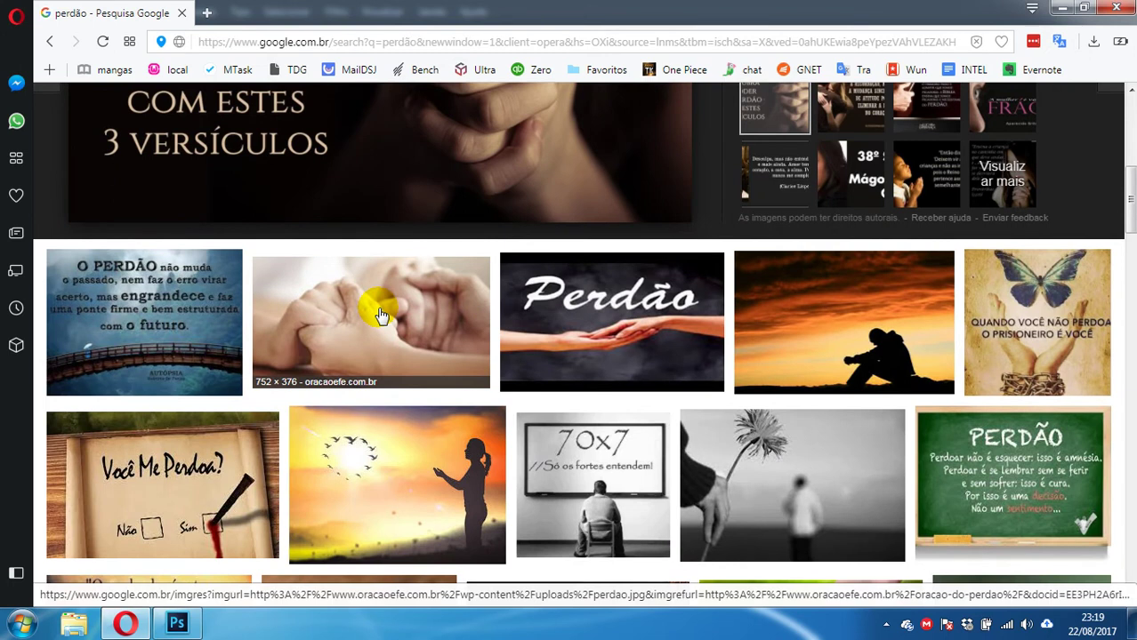
pyautogui.click(381, 317)
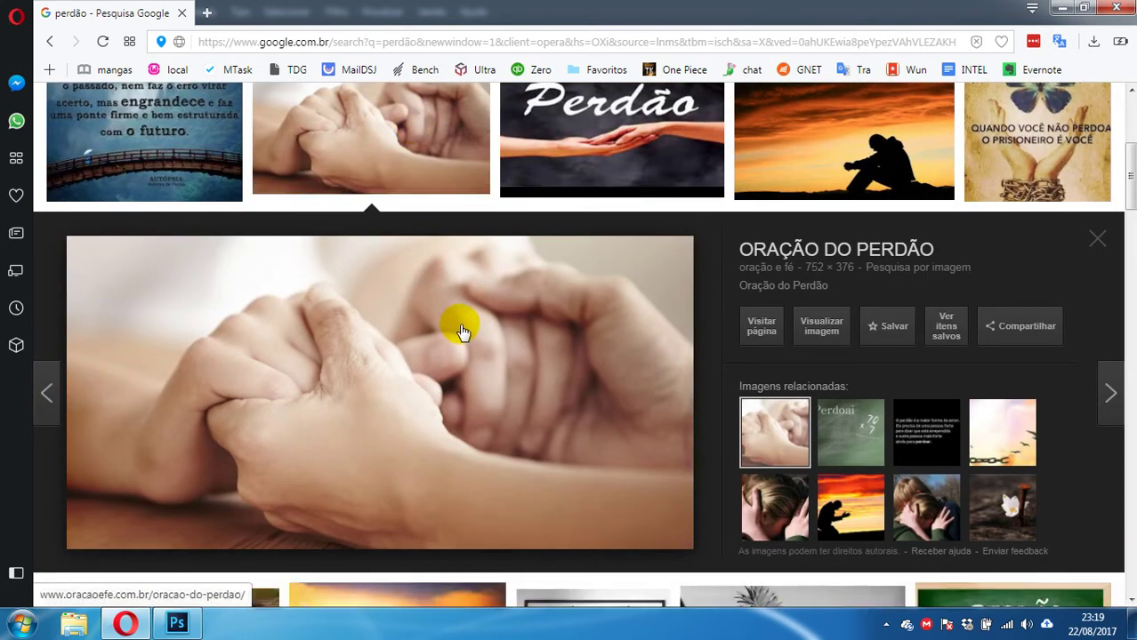
pyautogui.scroll(1, 458, 332)
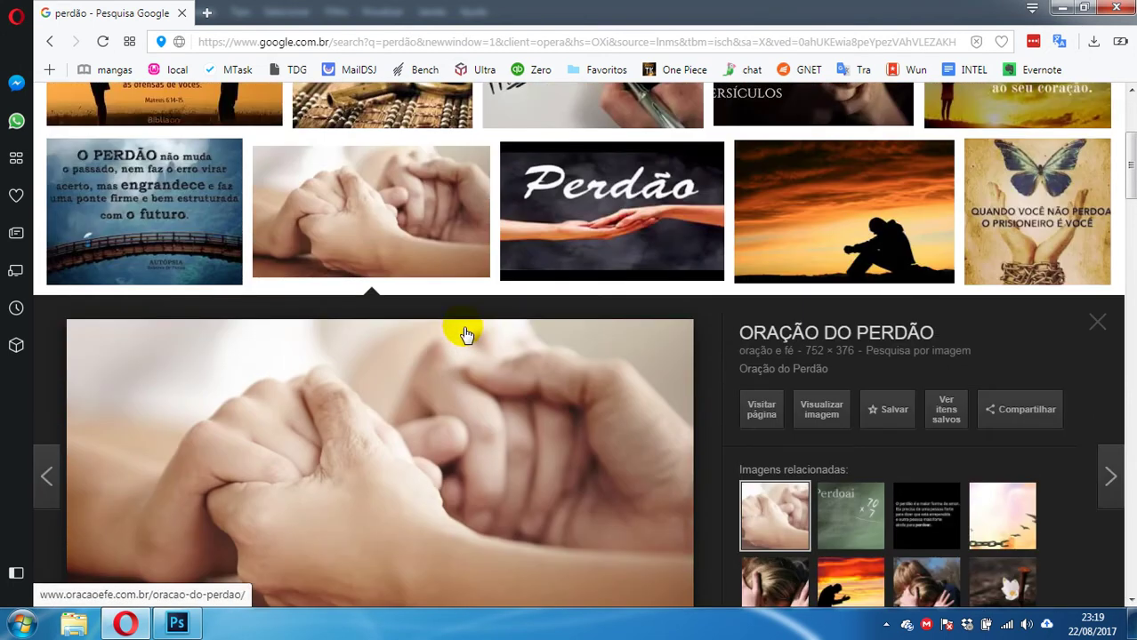
pyautogui.click(846, 202)
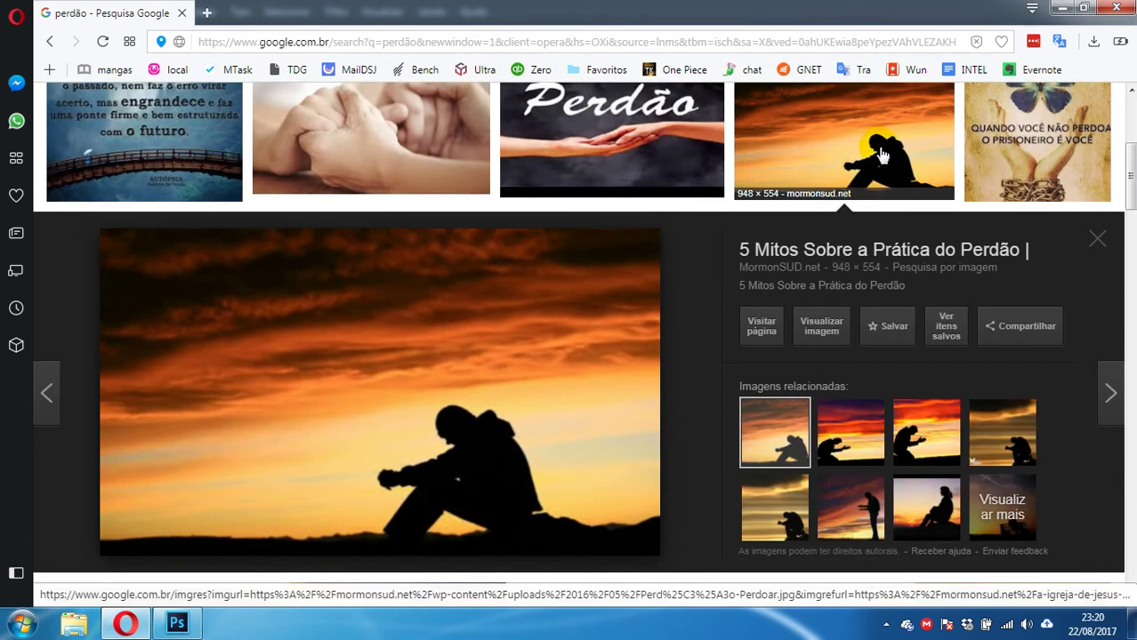
pyautogui.click(928, 417)
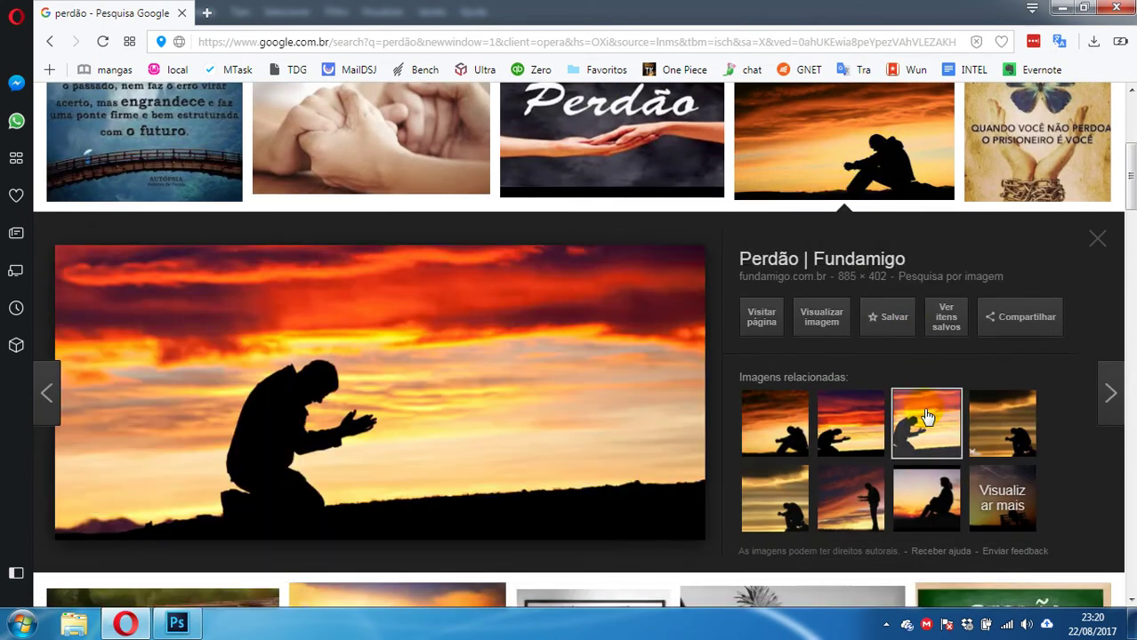
# Look through further "perdão" image results, previewing the dark "PERDÃO" picture with praying hands and a wooden post.
pyautogui.scroll(-3, 916, 413)
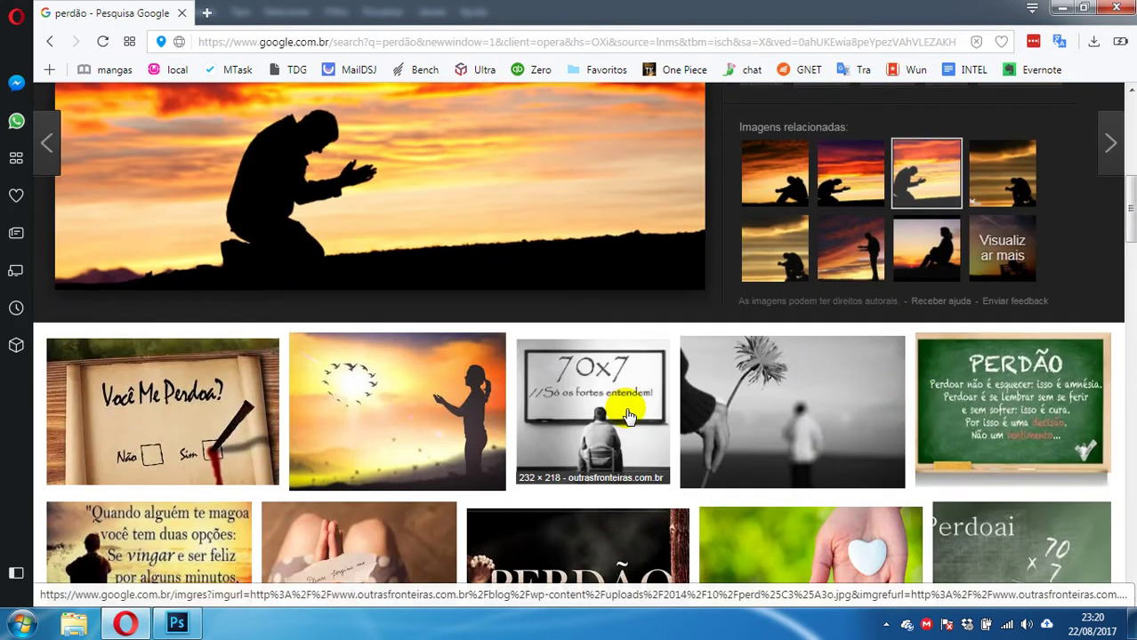
pyautogui.scroll(-1, 627, 416)
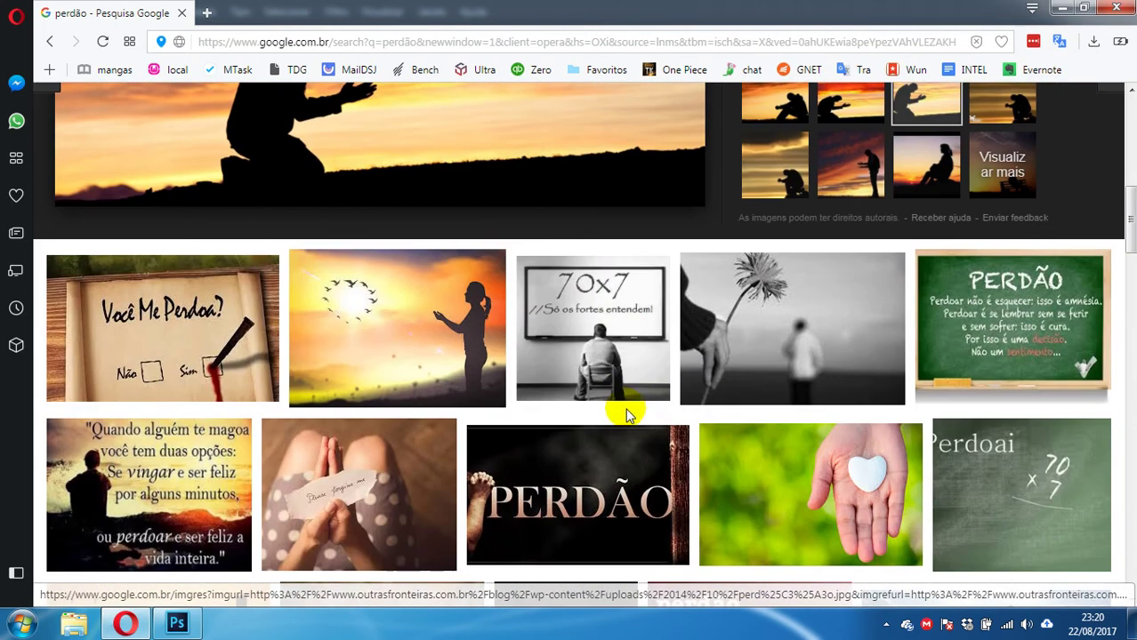
pyautogui.scroll(-2, 152, 333)
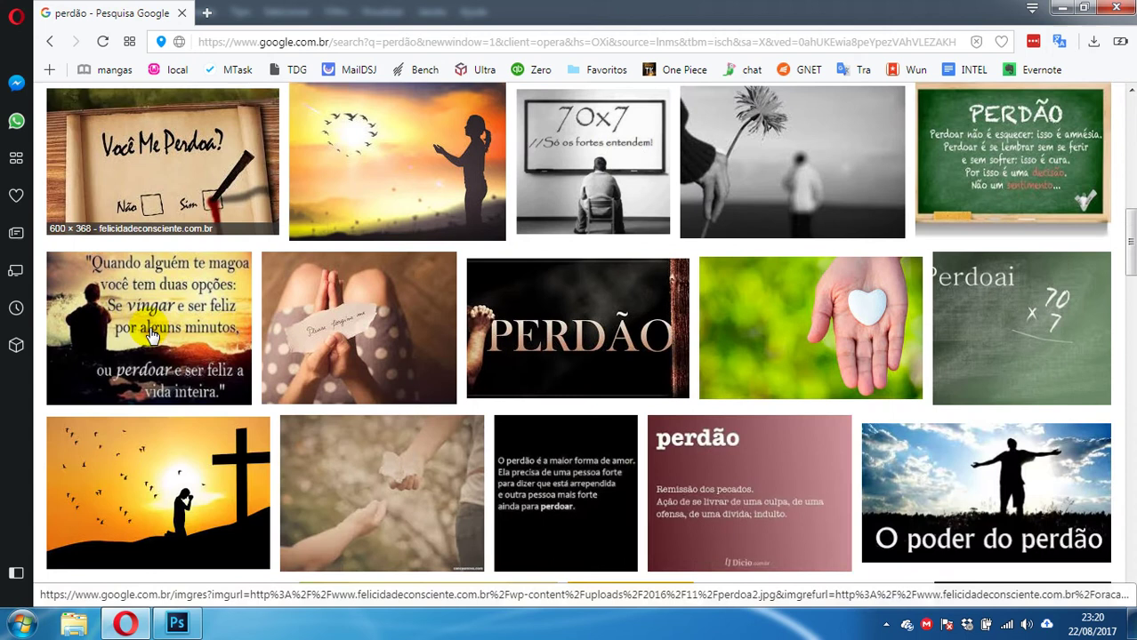
pyautogui.click(539, 337)
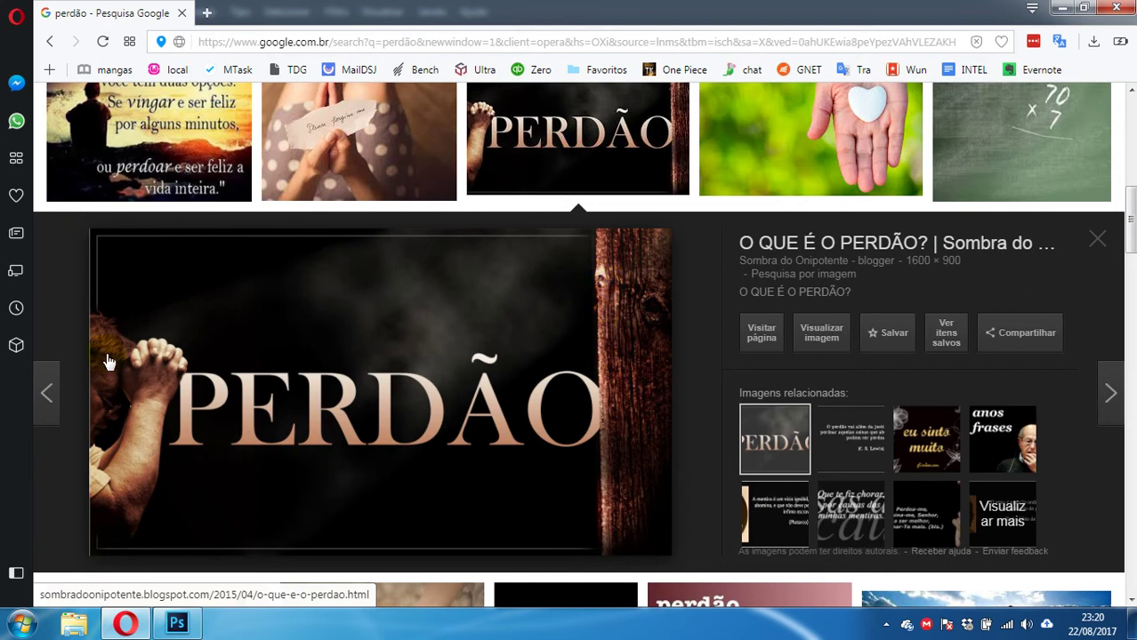
pyautogui.scroll(-3, 613, 354)
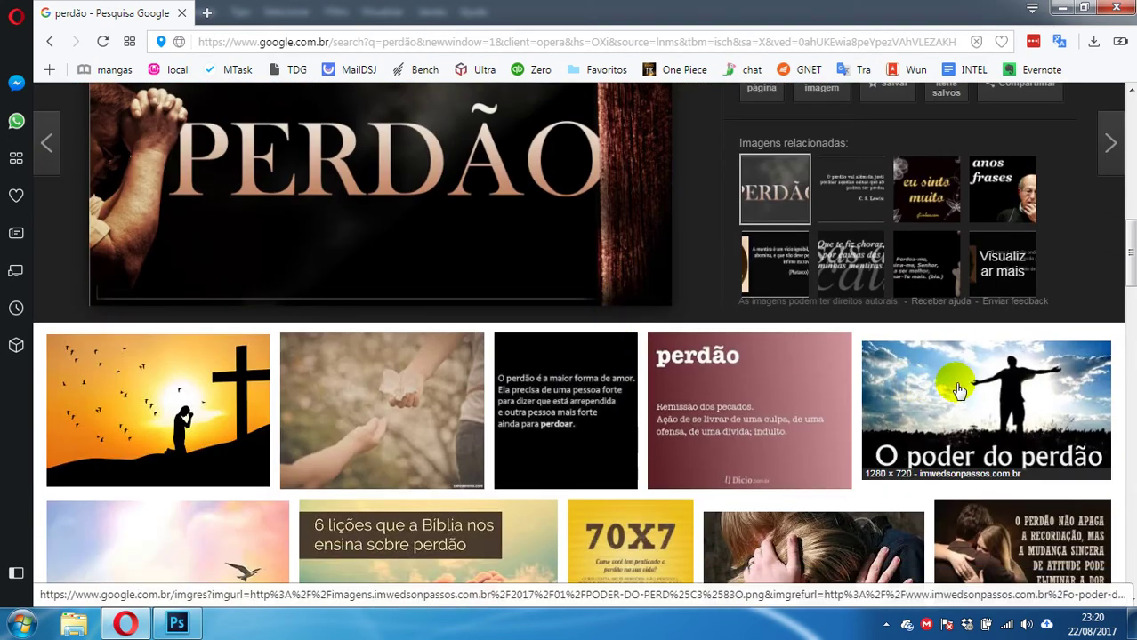
pyautogui.scroll(-2, 537, 329)
pyautogui.scroll(-2, 240, 258)
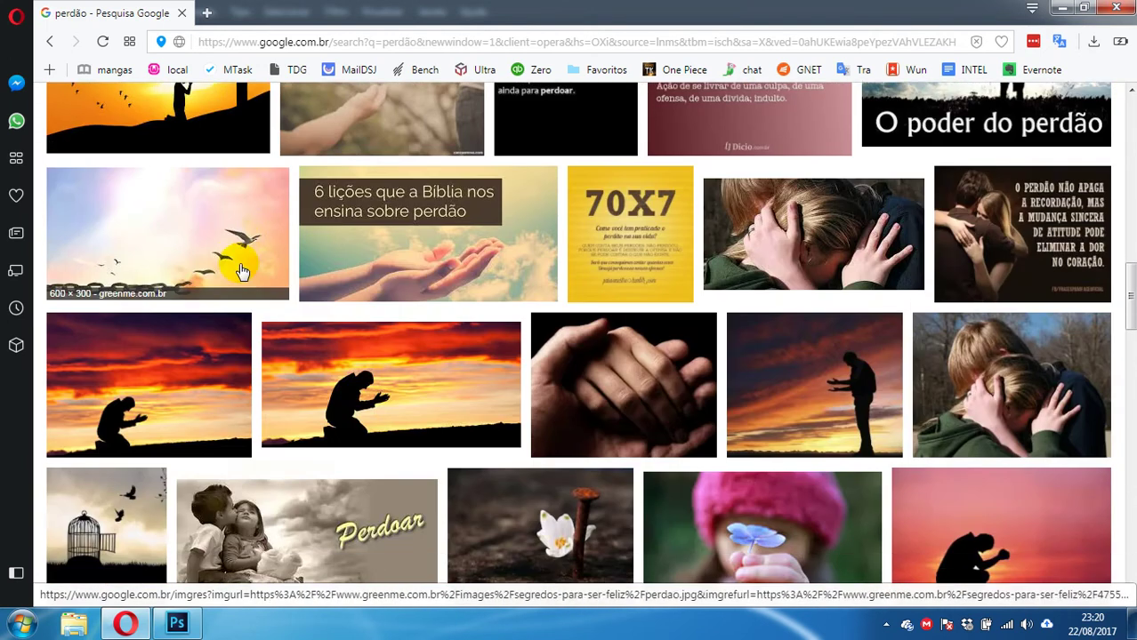
pyautogui.scroll(-3, 257, 294)
pyautogui.scroll(-2, 479, 430)
pyautogui.scroll(15, 478, 430)
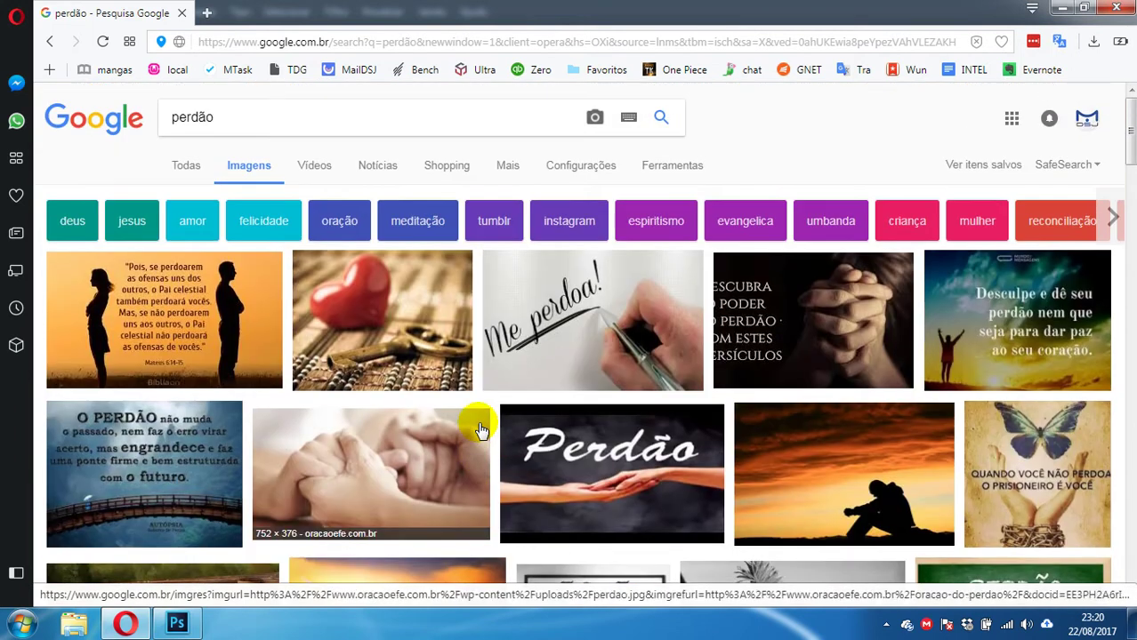
# Search Google Images for "suplica" and look through the resulting prayer pictures.
pyautogui.doubleClick(233, 117)
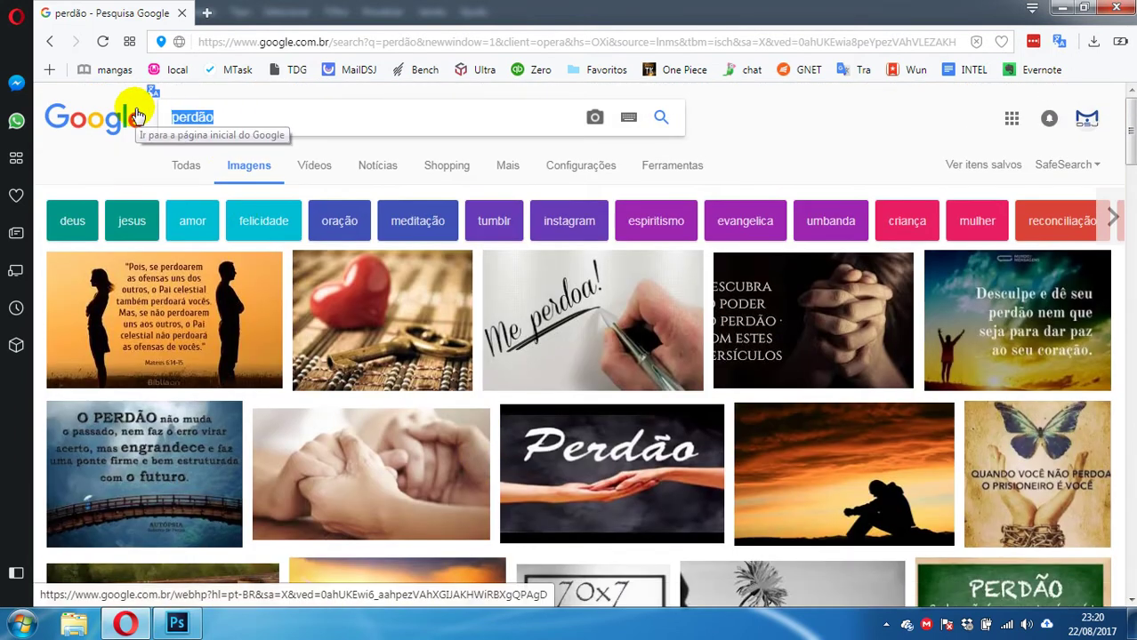
pyautogui.write('suplica')
pyautogui.press('Return')
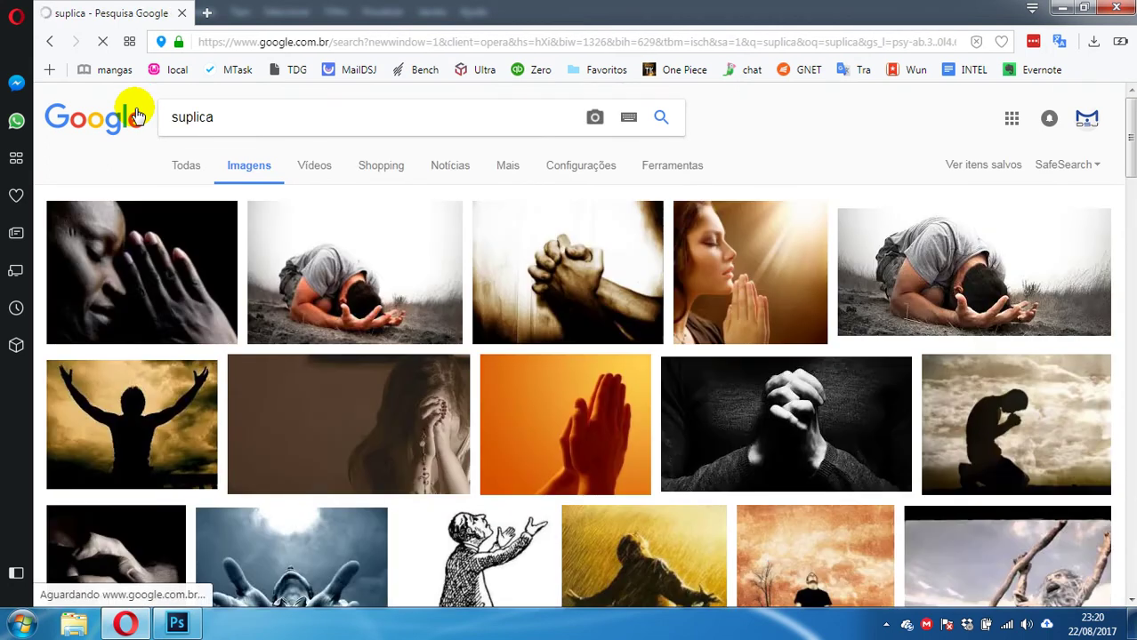
pyautogui.scroll(-3, 517, 346)
pyautogui.scroll(-5, 520, 353)
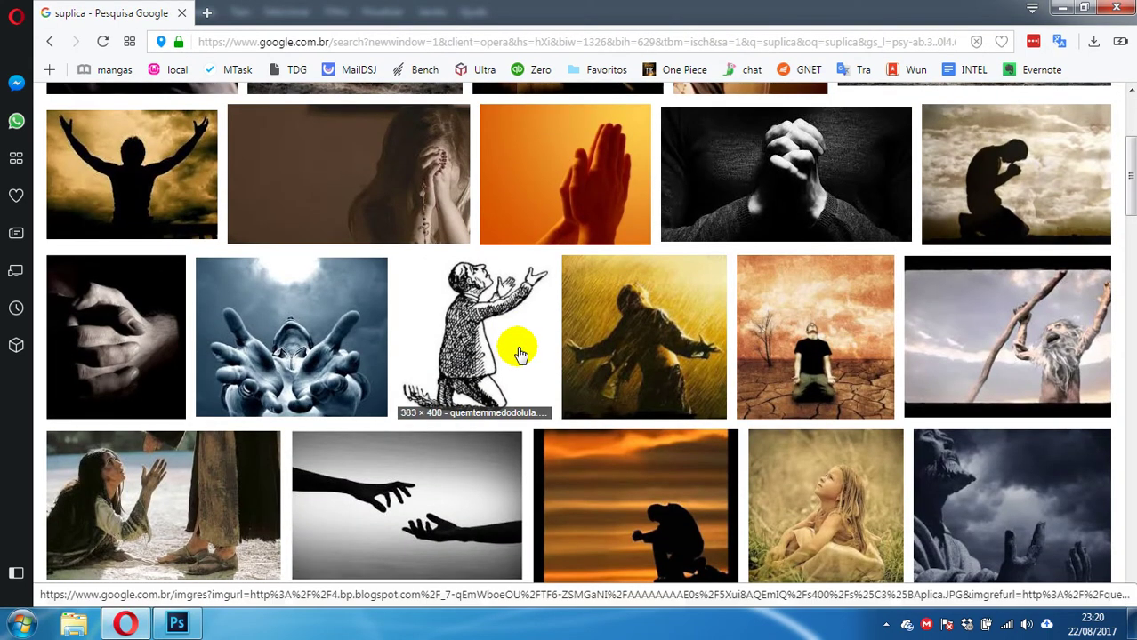
pyautogui.scroll(-5, 519, 353)
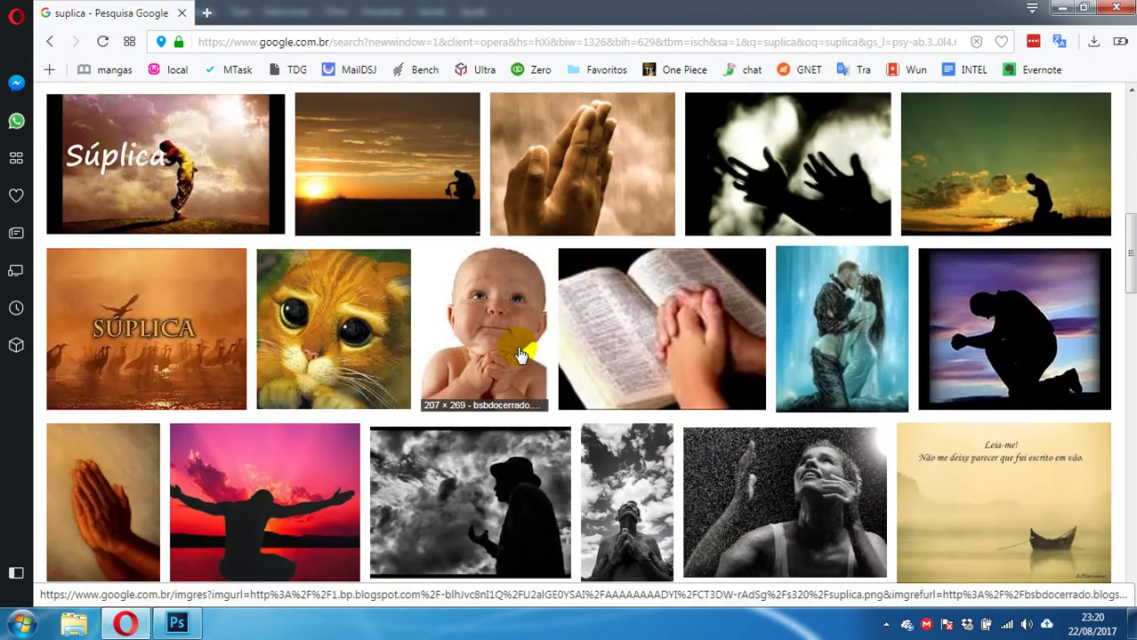
pyautogui.scroll(-6, 520, 353)
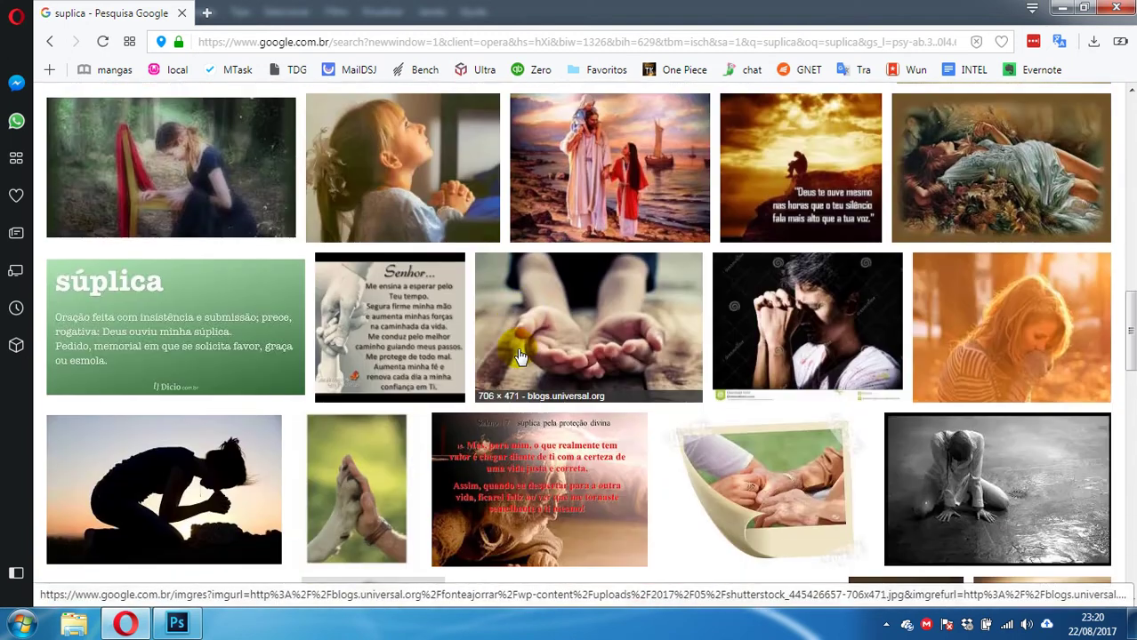
pyautogui.scroll(8, 403, 381)
pyautogui.scroll(7, 403, 381)
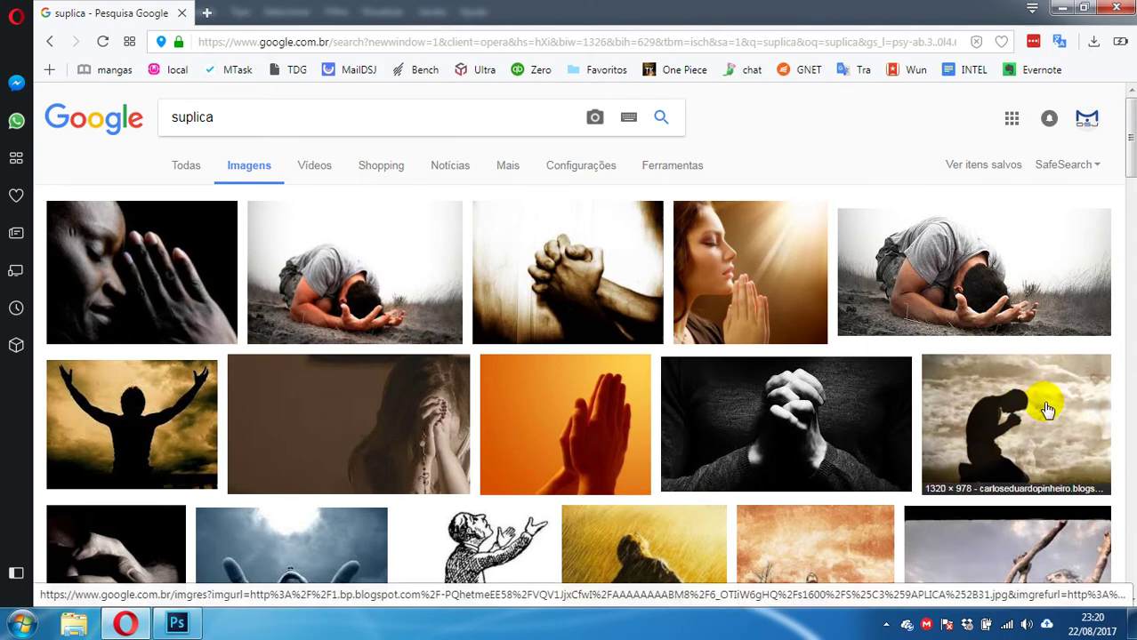
# Switch to Photoshop and create a new 850 × 850 pixel RGB document at 72 pixels/inch with a white background.
pyautogui.click(177, 623)
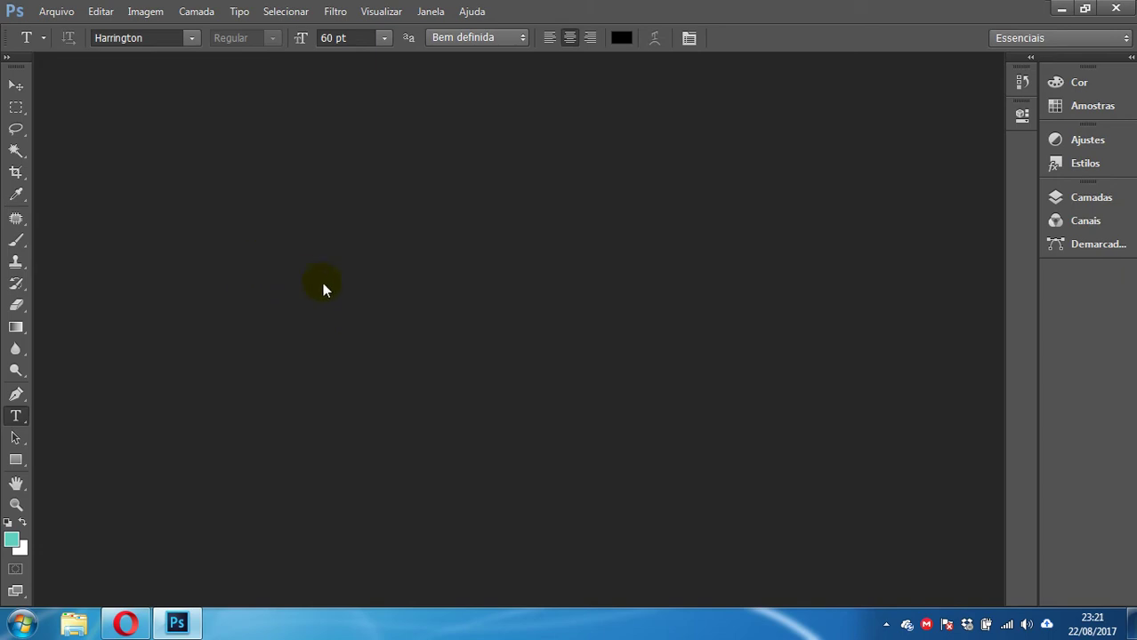
pyautogui.click(76, 18)
pyautogui.click(82, 29)
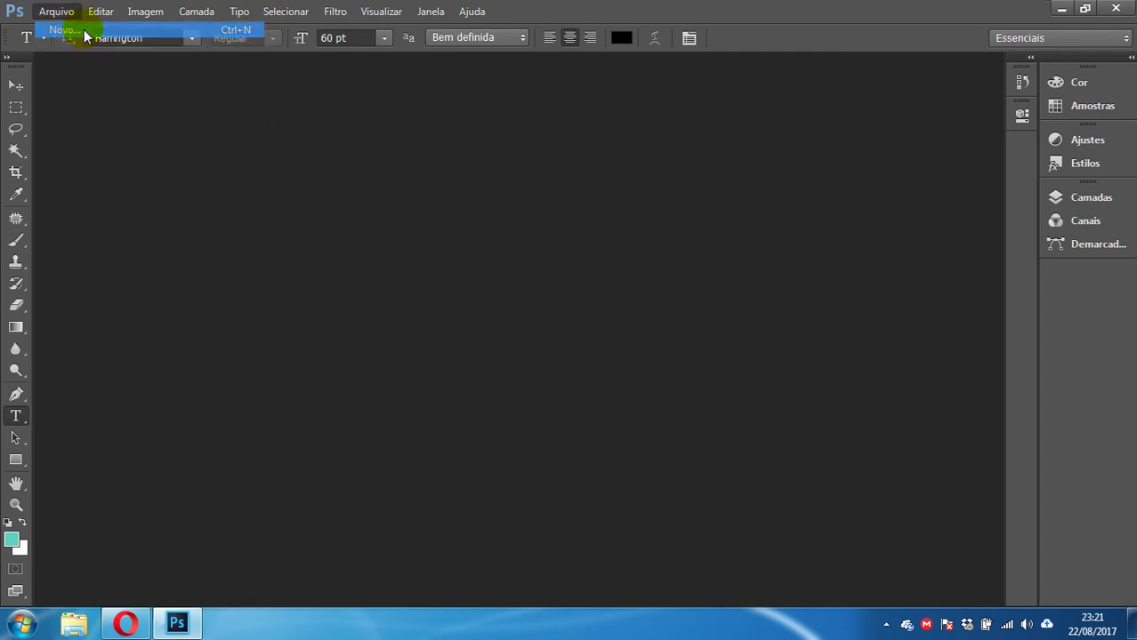
pyautogui.click(472, 218)
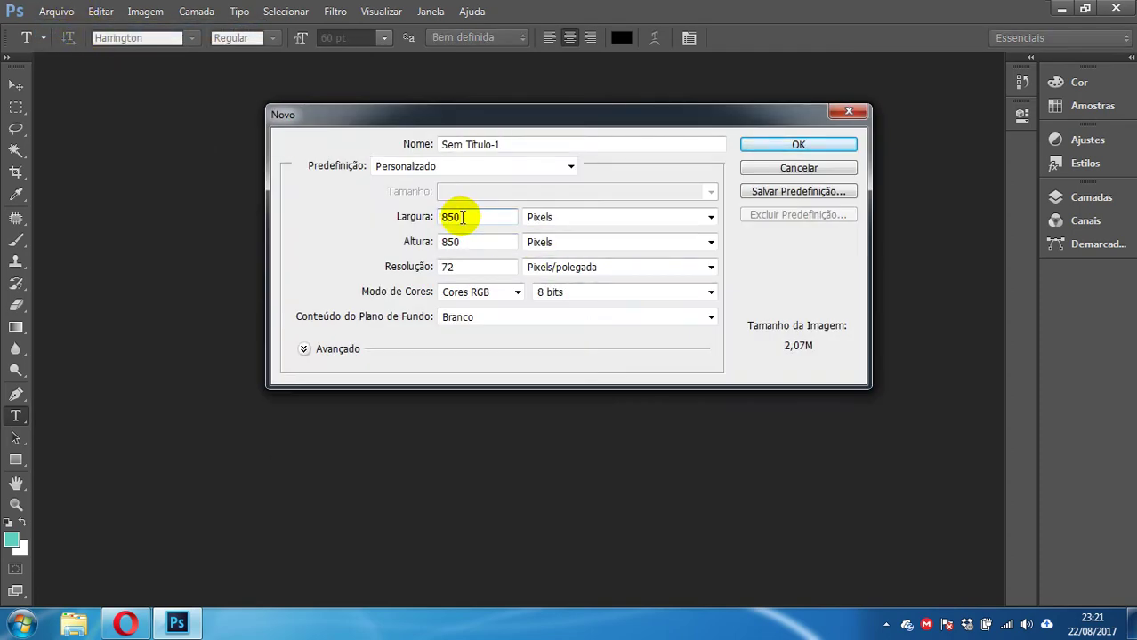
pyautogui.press('Tab')
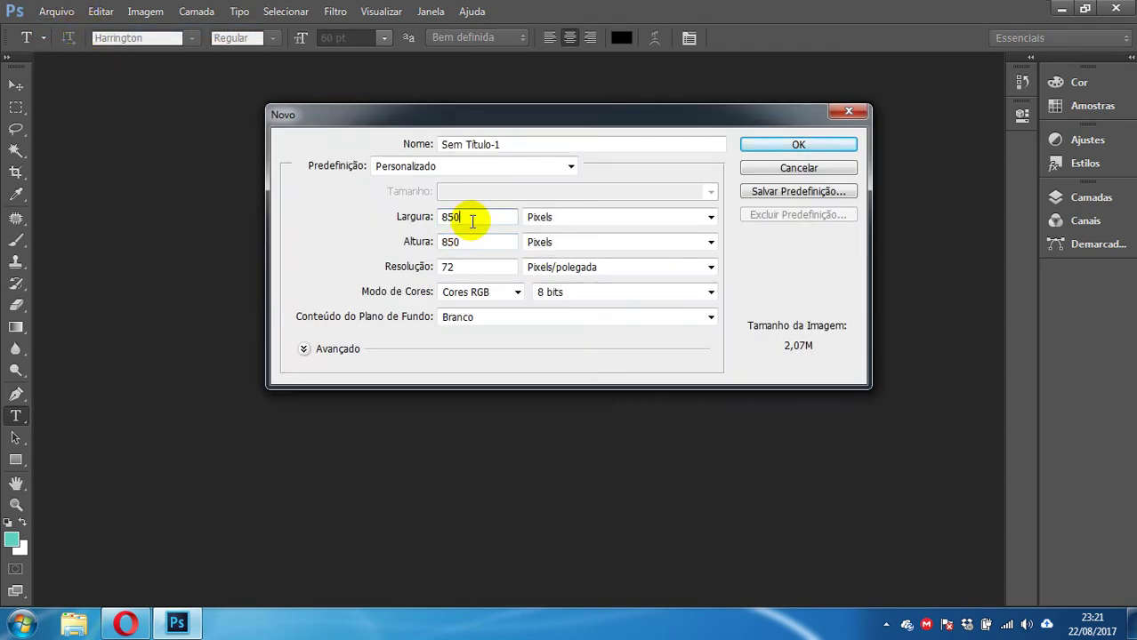
pyautogui.press('Tab')
pyautogui.click(476, 220)
pyautogui.click(478, 242)
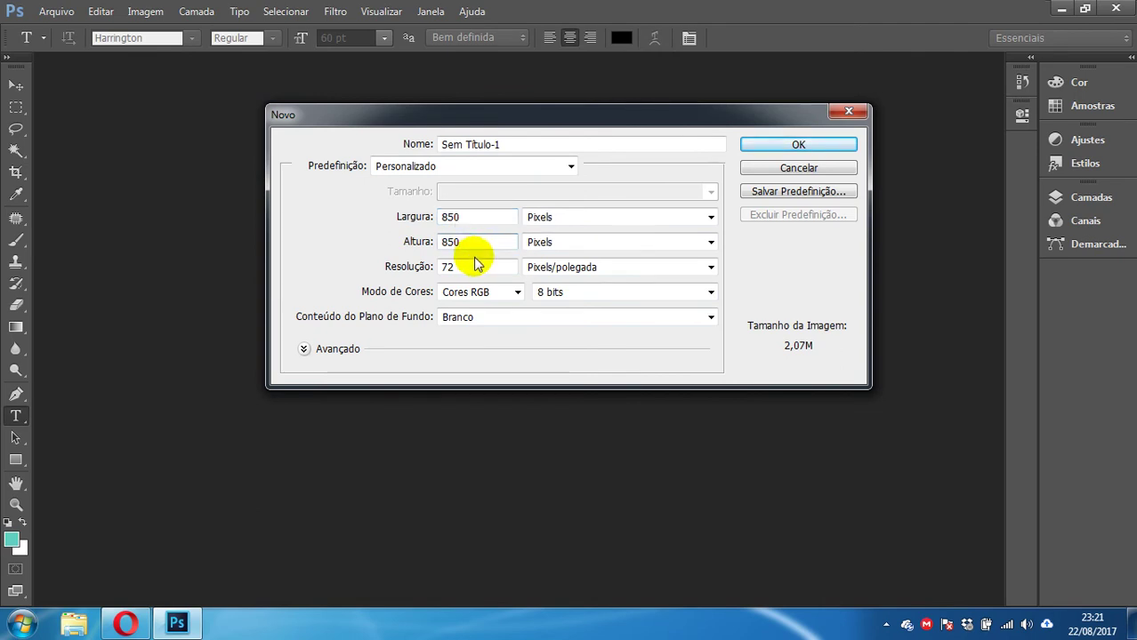
pyautogui.click(476, 268)
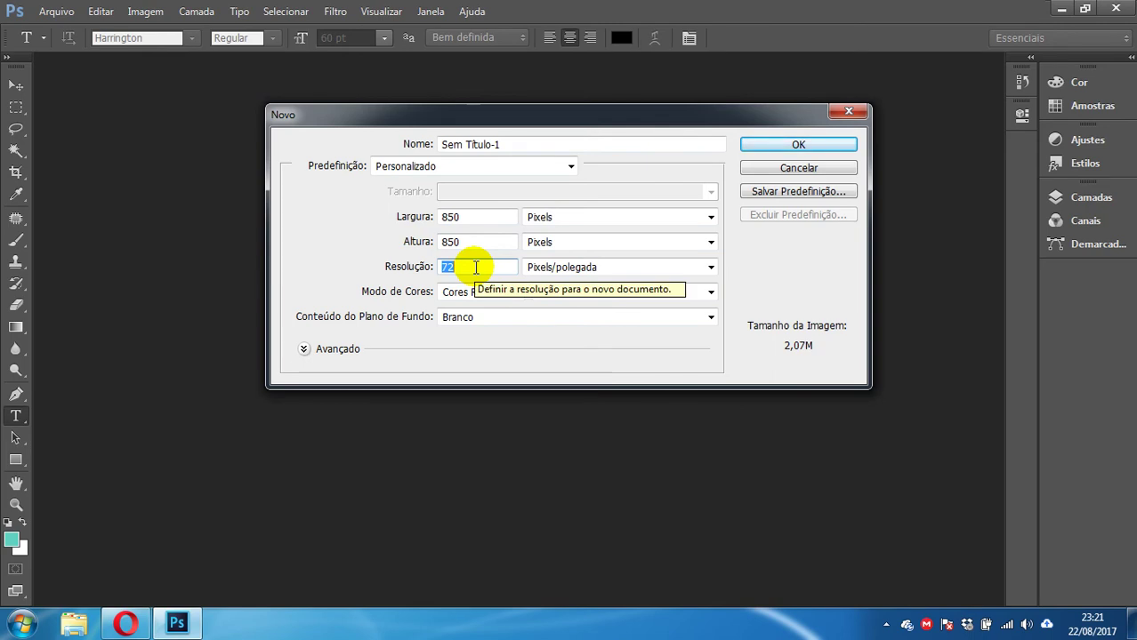
pyautogui.click(803, 145)
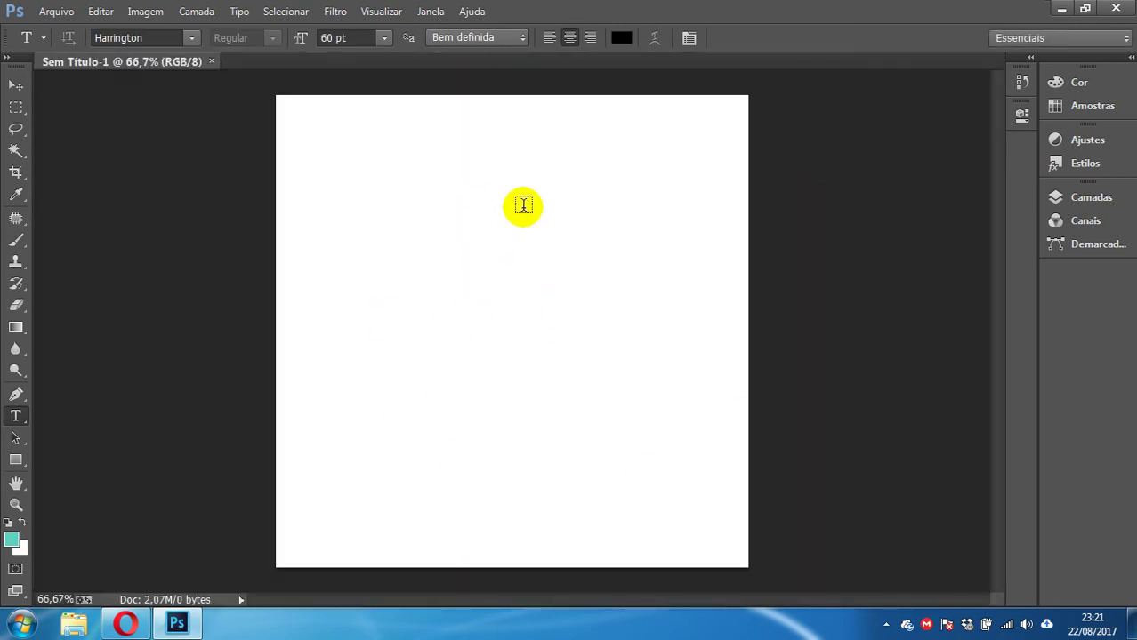
# Return to the "suplica" results in Opera, open the 750 × 350 photo of the prostrate man at full size and copy it.
pyautogui.click(134, 626)
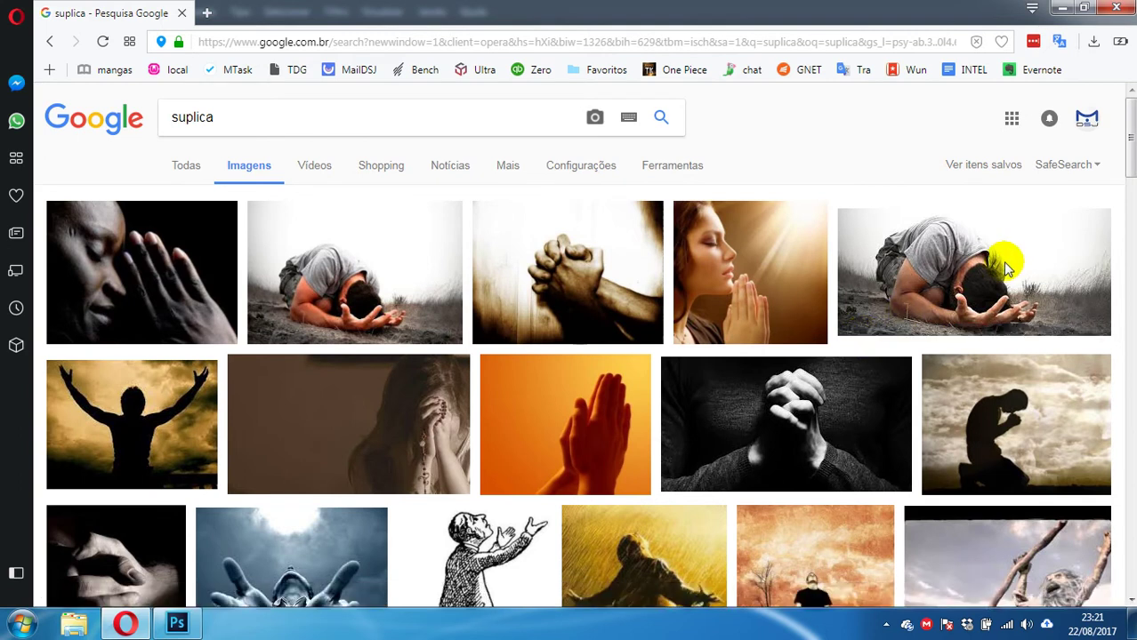
pyautogui.click(945, 282)
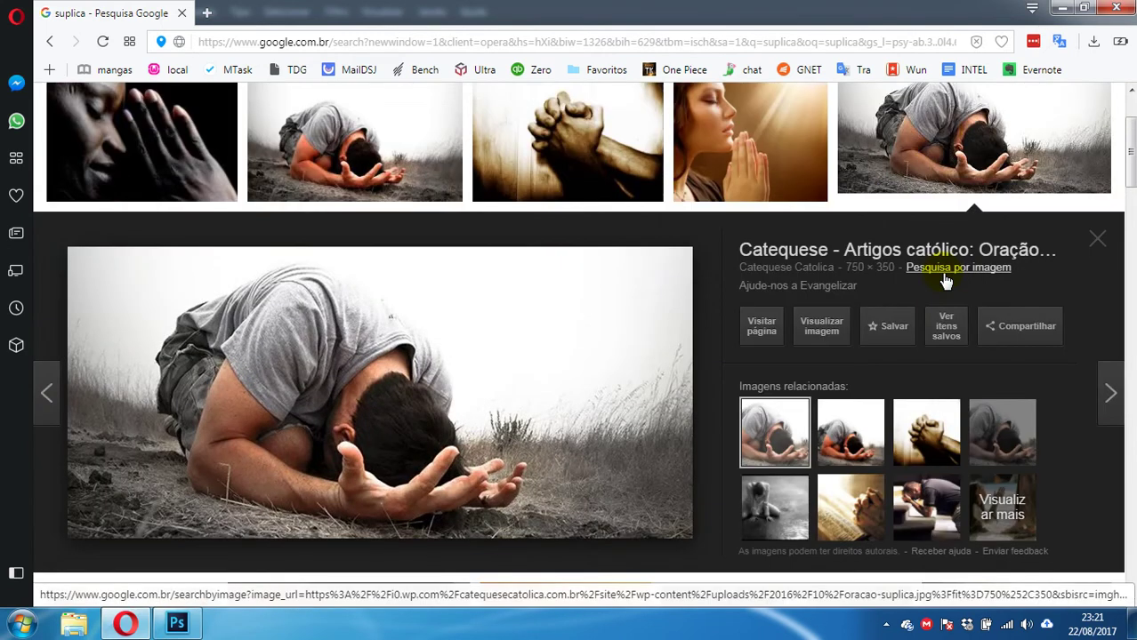
pyautogui.click(856, 443)
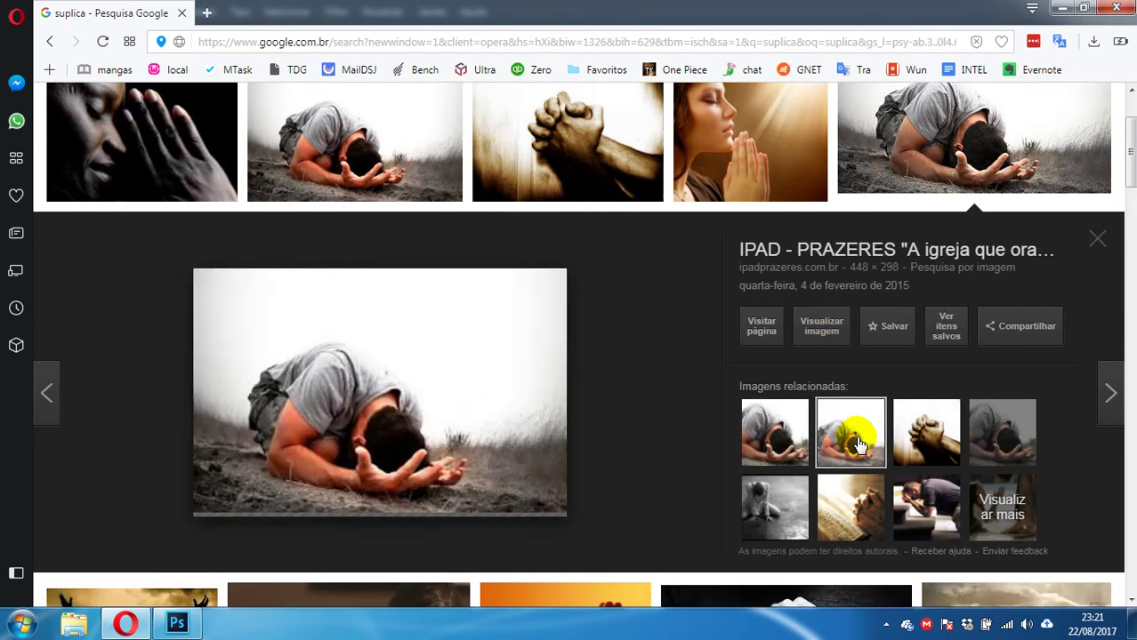
pyautogui.click(791, 442)
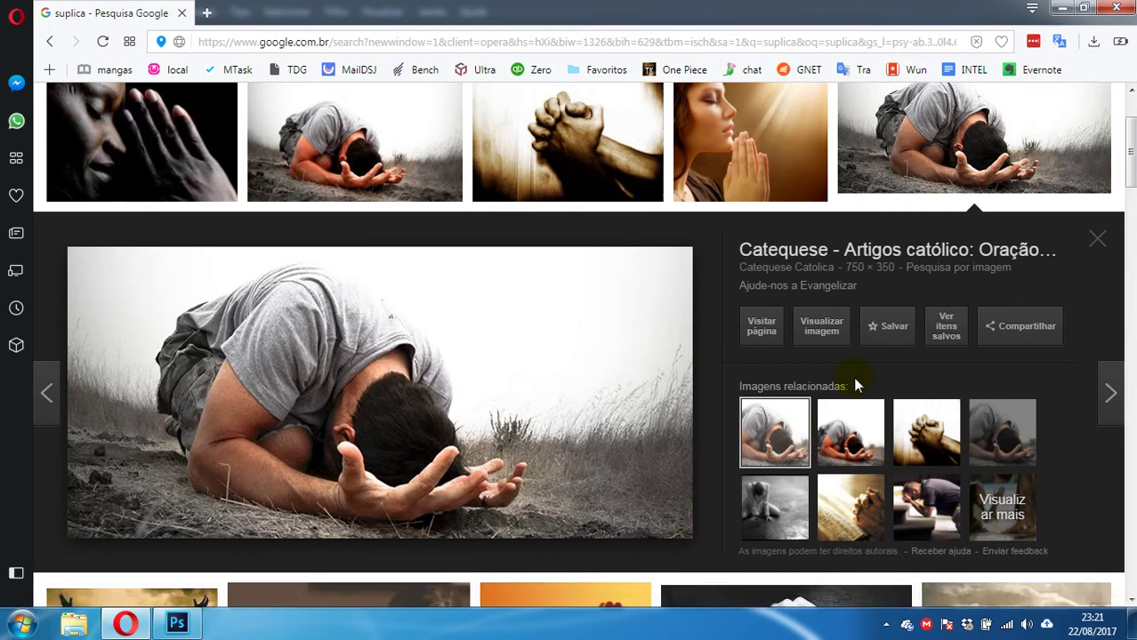
pyautogui.click(831, 334)
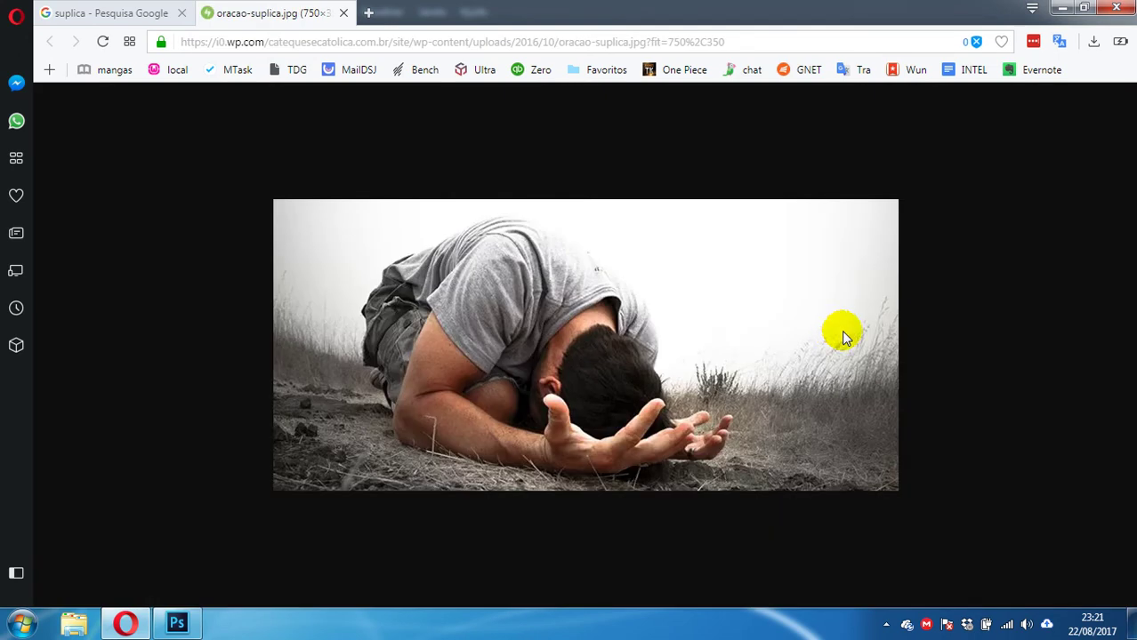
pyautogui.rightClick(678, 327)
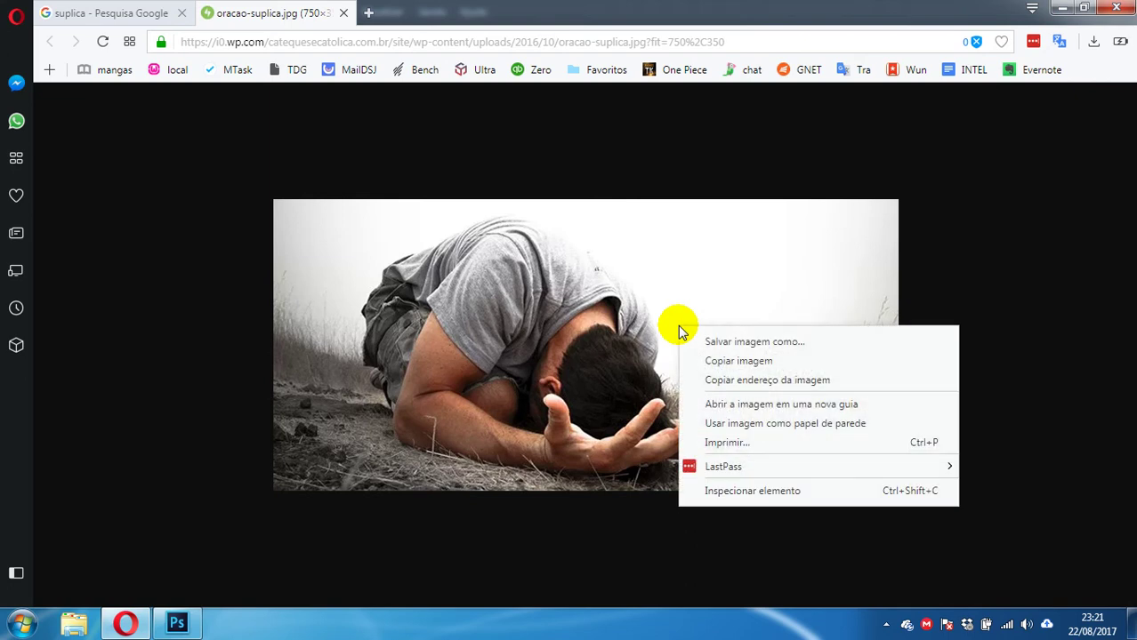
pyautogui.click(737, 361)
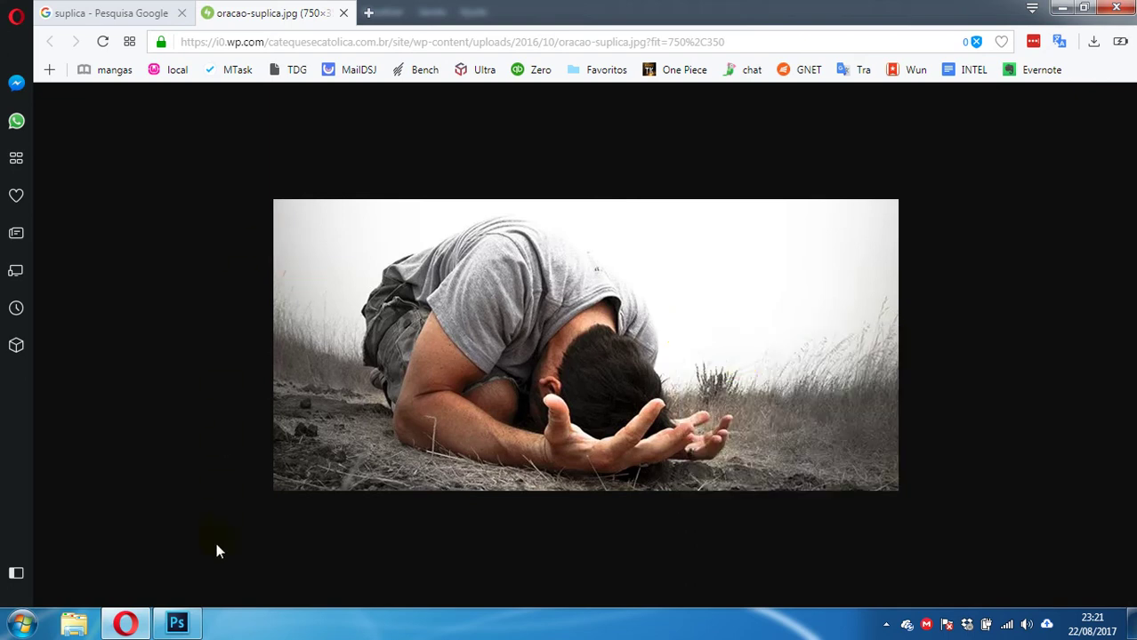
# Paste the copied photo into the blank Photoshop document and move it to the canvas's upper-left corner.
pyautogui.click(178, 623)
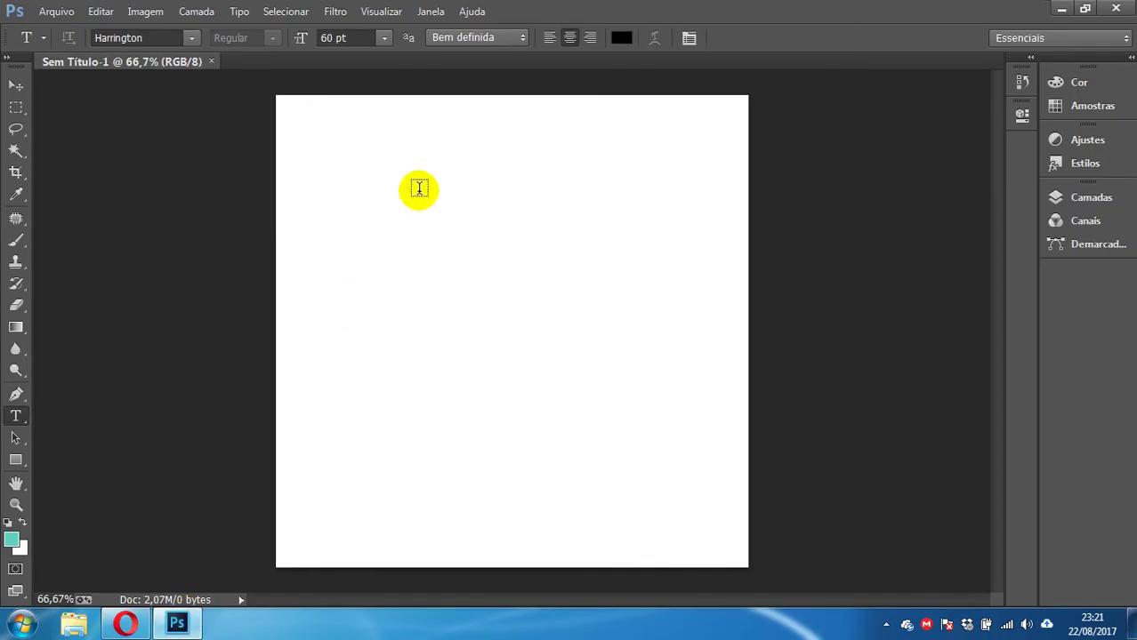
pyautogui.hotkey('ctrl', 'v')
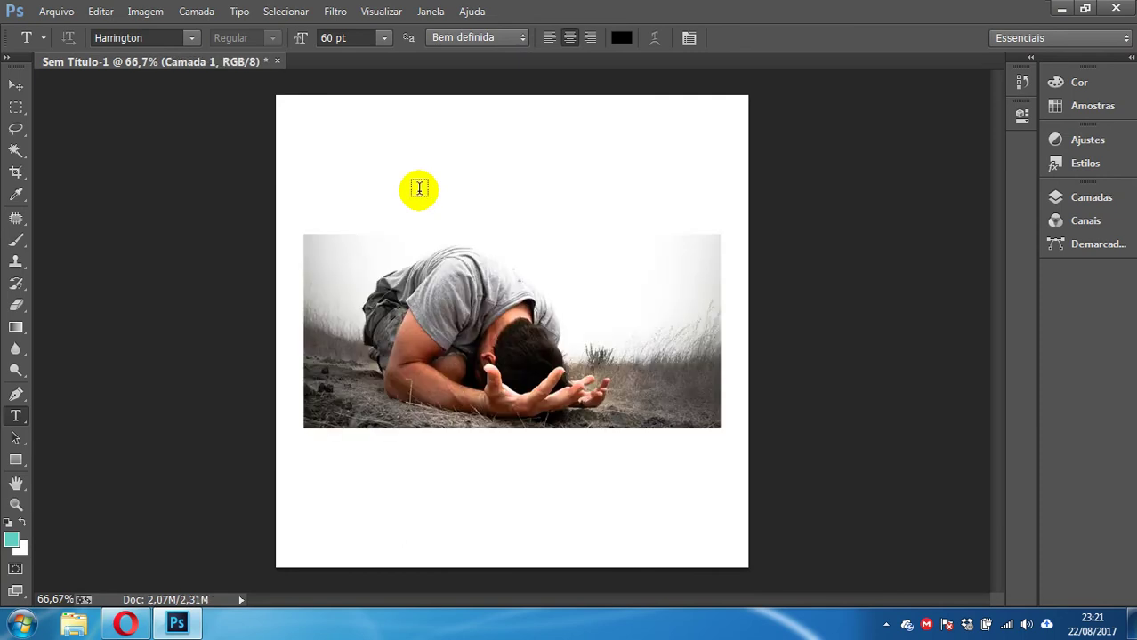
pyautogui.click(15, 85)
pyautogui.moveTo(450, 272); pyautogui.dragTo(427, 148)
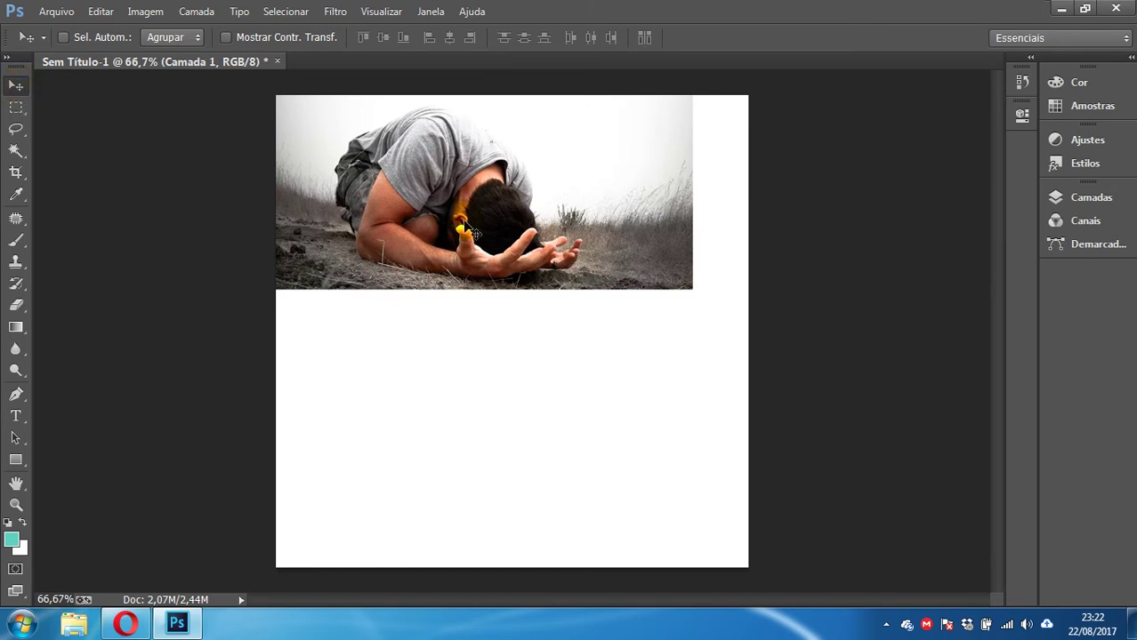
pyautogui.moveTo(471, 230)
pyautogui.mouseDown()
pyautogui.moveTo(496, 283)
pyautogui.moveTo(470, 228)
pyautogui.mouseUp()
# Scale the photo with Free Transform to about 146% width and 153% height, resting on the canvas's bottom edge and spanning its full width.
pyautogui.hotkey('ctrl', 't')
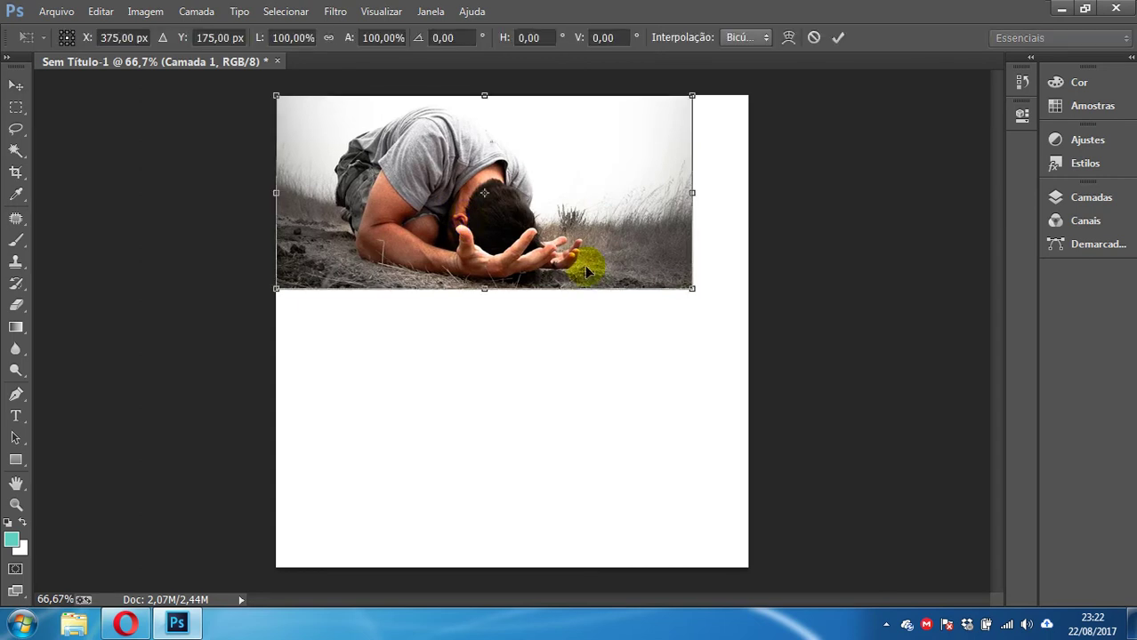
pyautogui.moveTo(692, 286); pyautogui.dragTo(1079, 565)
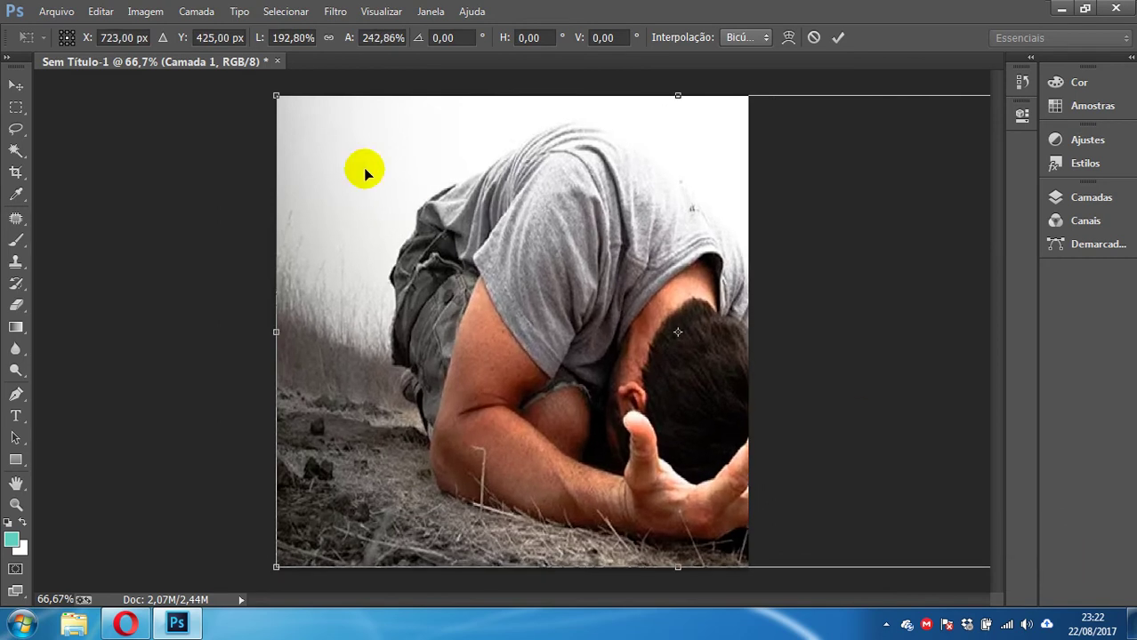
pyautogui.click(329, 42)
pyautogui.moveTo(542, 260); pyautogui.dragTo(480, 335)
pyautogui.moveTo(976, 193); pyautogui.dragTo(782, 273)
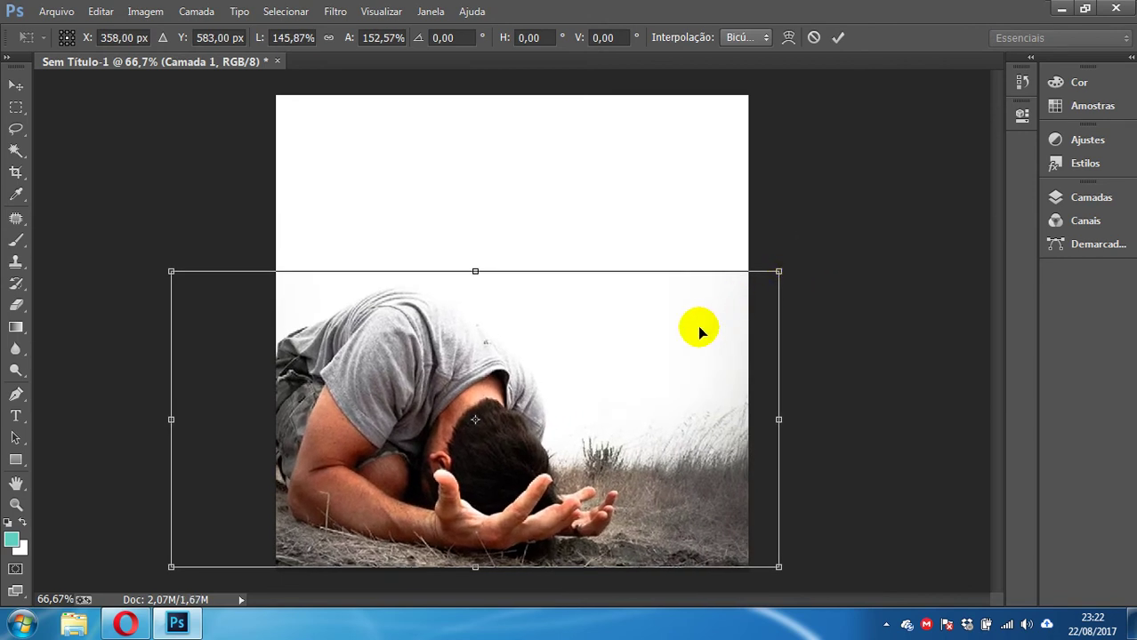
pyautogui.press('Return')
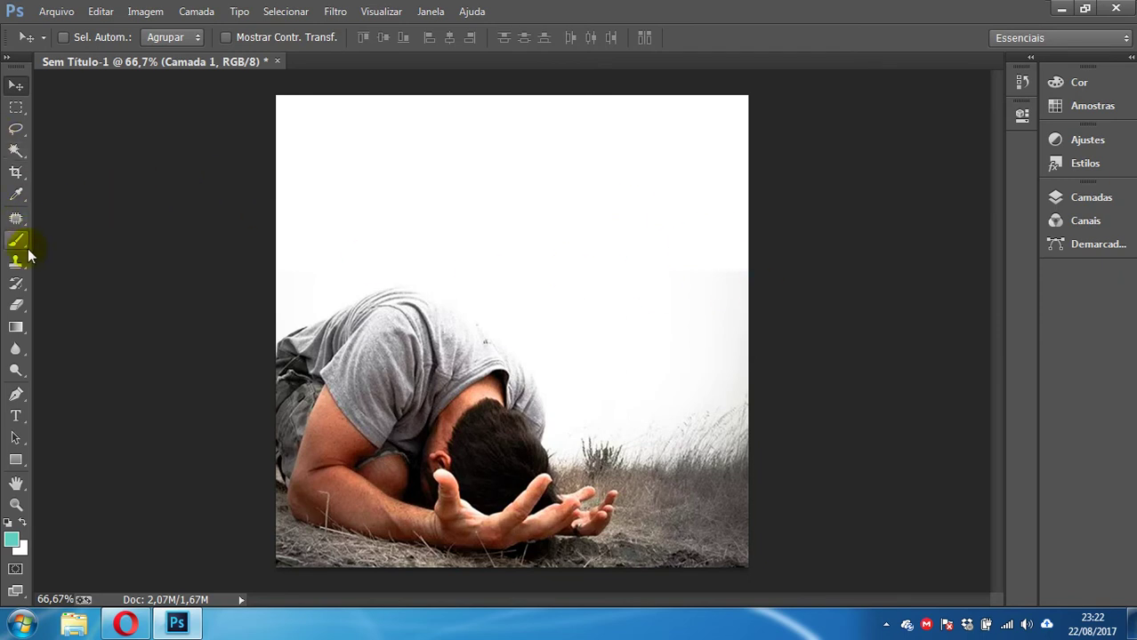
# Try erasing the pale sky beside the man on Camada 1 with the 56-pixel Eraser, hiding the Plano de Fundo layer to check coverage.
pyautogui.click(17, 307)
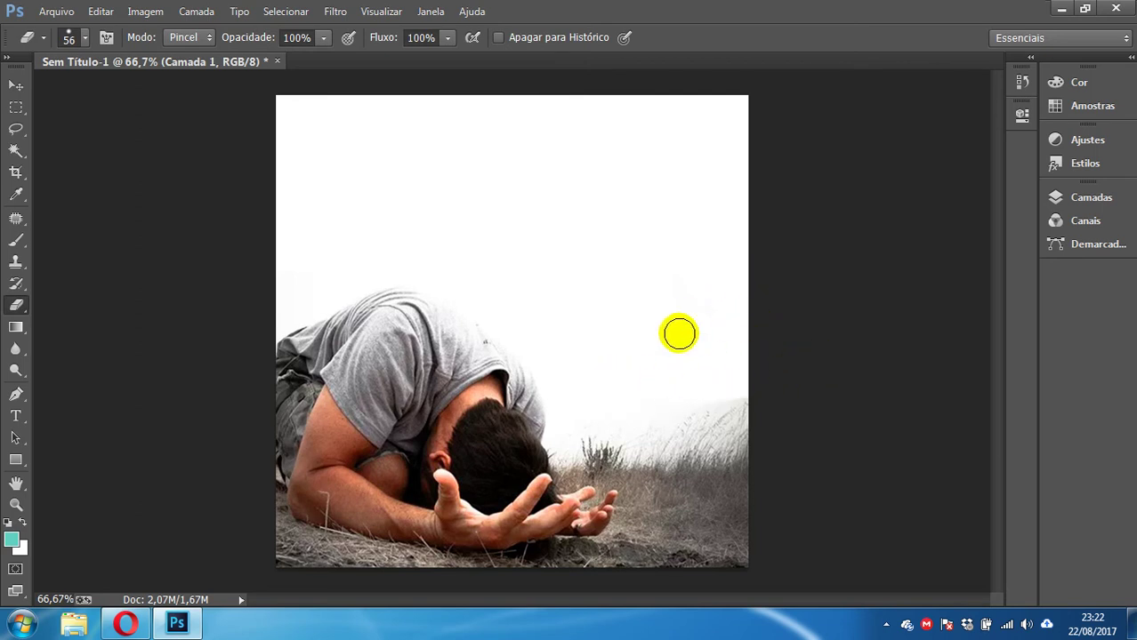
pyautogui.moveTo(702, 374); pyautogui.dragTo(729, 386)
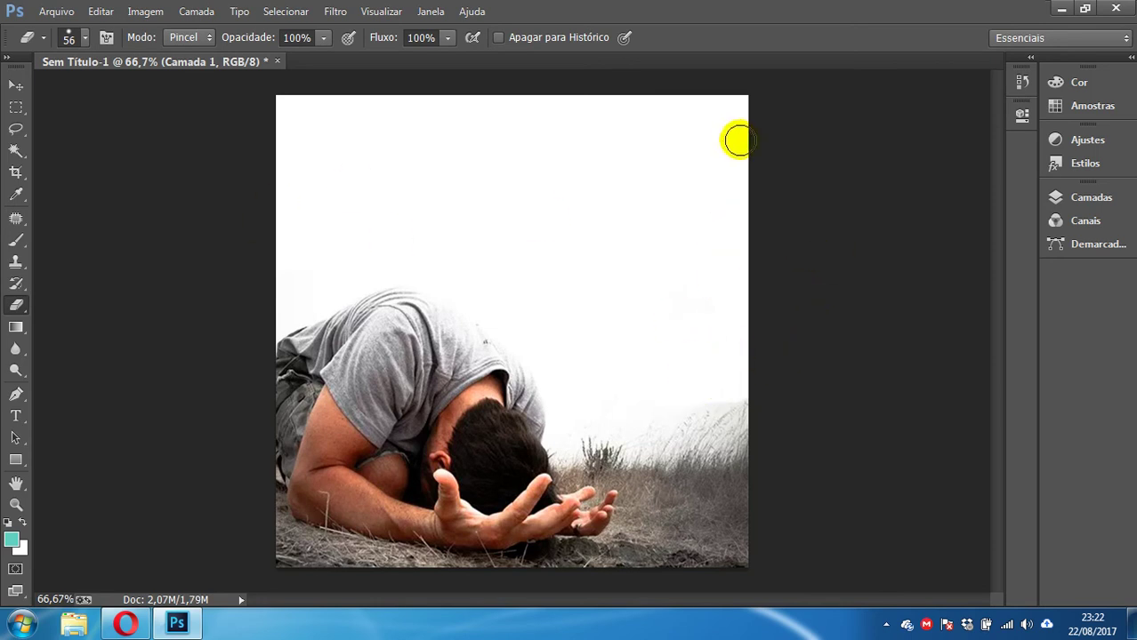
pyautogui.click(1107, 199)
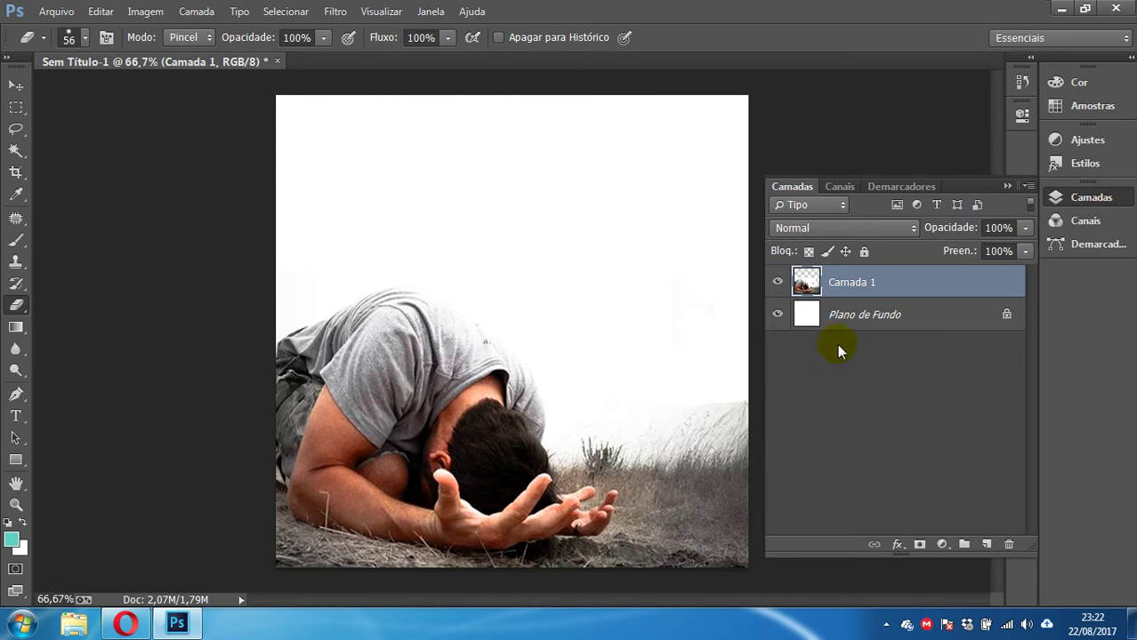
pyautogui.click(860, 320)
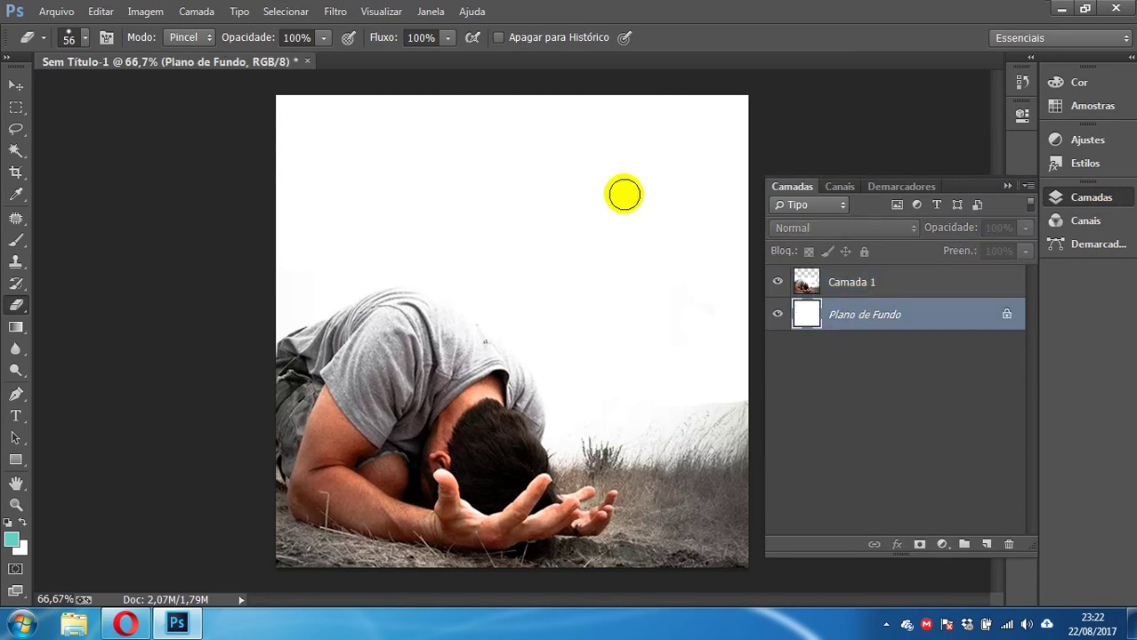
pyautogui.click(861, 296)
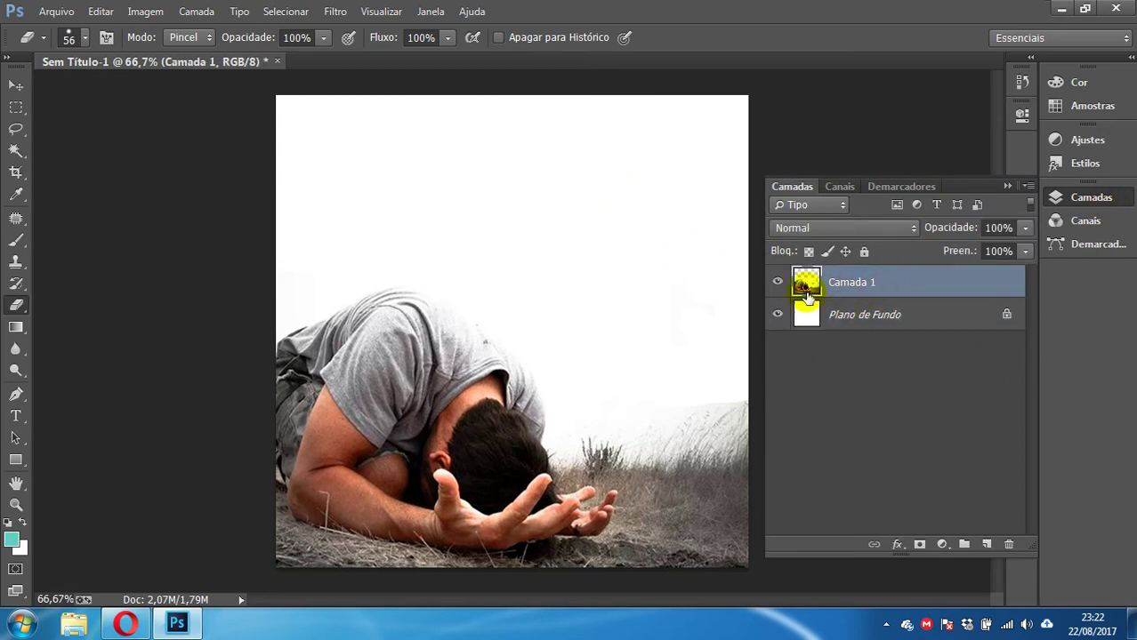
pyautogui.click(781, 316)
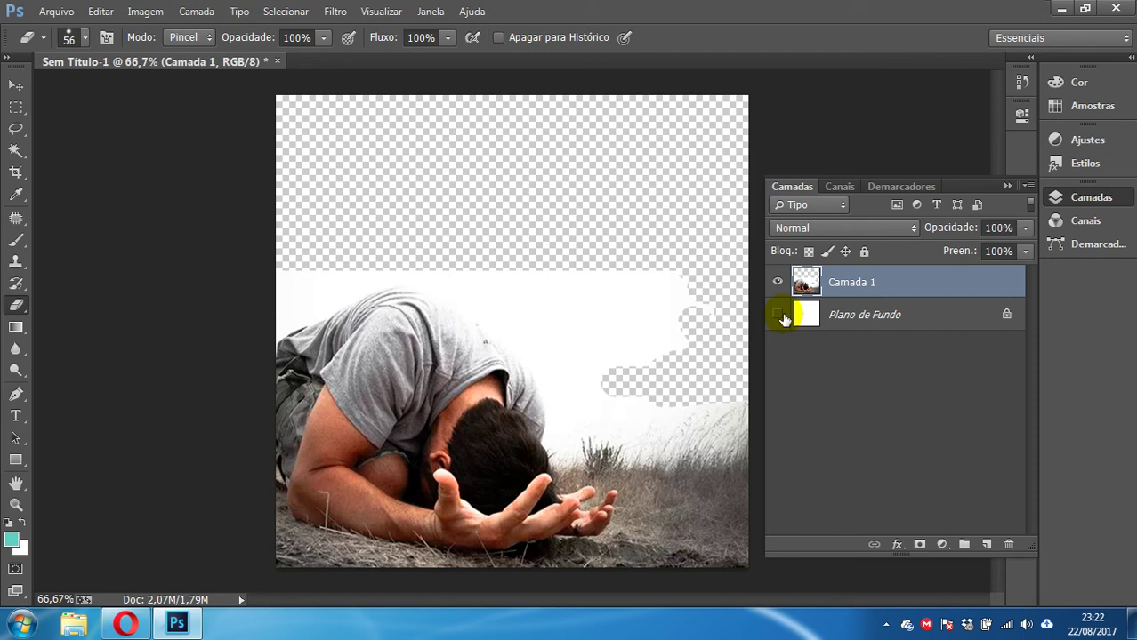
pyautogui.moveTo(731, 315)
pyautogui.mouseDown()
pyautogui.moveTo(600, 246)
pyautogui.moveTo(657, 296)
pyautogui.moveTo(675, 337)
pyautogui.moveTo(559, 258)
pyautogui.moveTo(571, 289)
pyautogui.moveTo(637, 356)
pyautogui.moveTo(536, 284)
pyautogui.moveTo(647, 368)
pyautogui.moveTo(476, 262)
pyautogui.moveTo(667, 392)
pyautogui.moveTo(696, 389)
pyautogui.moveTo(615, 372)
pyautogui.moveTo(476, 268)
pyautogui.moveTo(465, 238)
pyautogui.moveTo(497, 247)
pyautogui.moveTo(468, 257)
pyautogui.moveTo(592, 242)
pyautogui.moveTo(510, 243)
pyautogui.moveTo(564, 268)
pyautogui.moveTo(508, 250)
pyautogui.mouseUp()
# Try selecting the remaining white sky around the man with the Magic Wand at tolerance 32, and clear the selection.
pyautogui.click(19, 153)
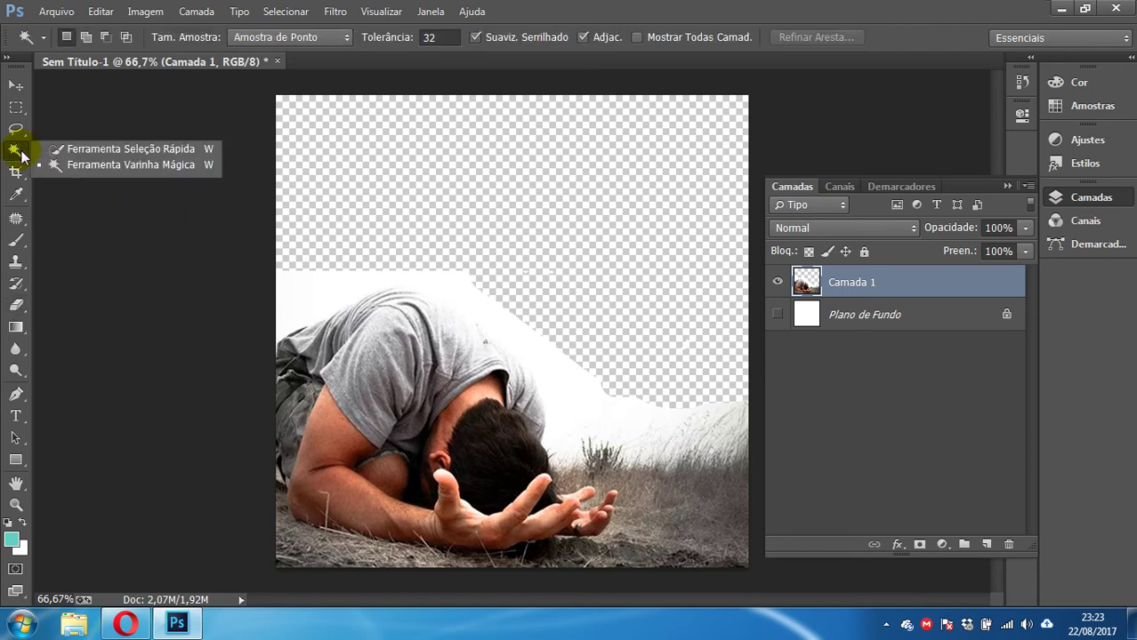
pyautogui.click(296, 284)
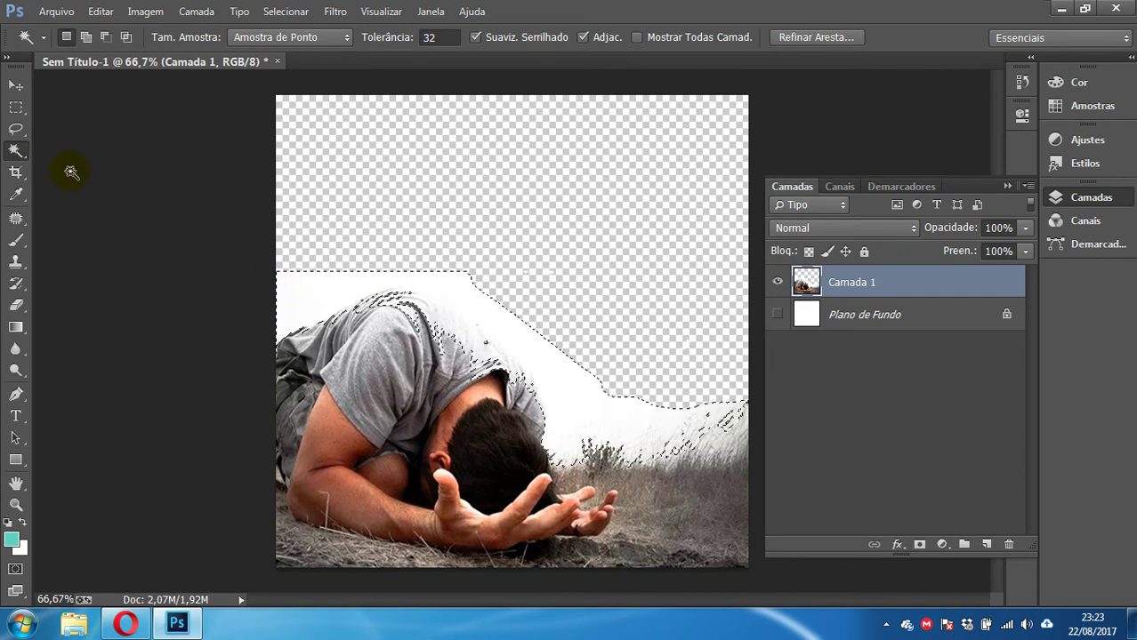
pyautogui.hotkey('ctrl', 'd')
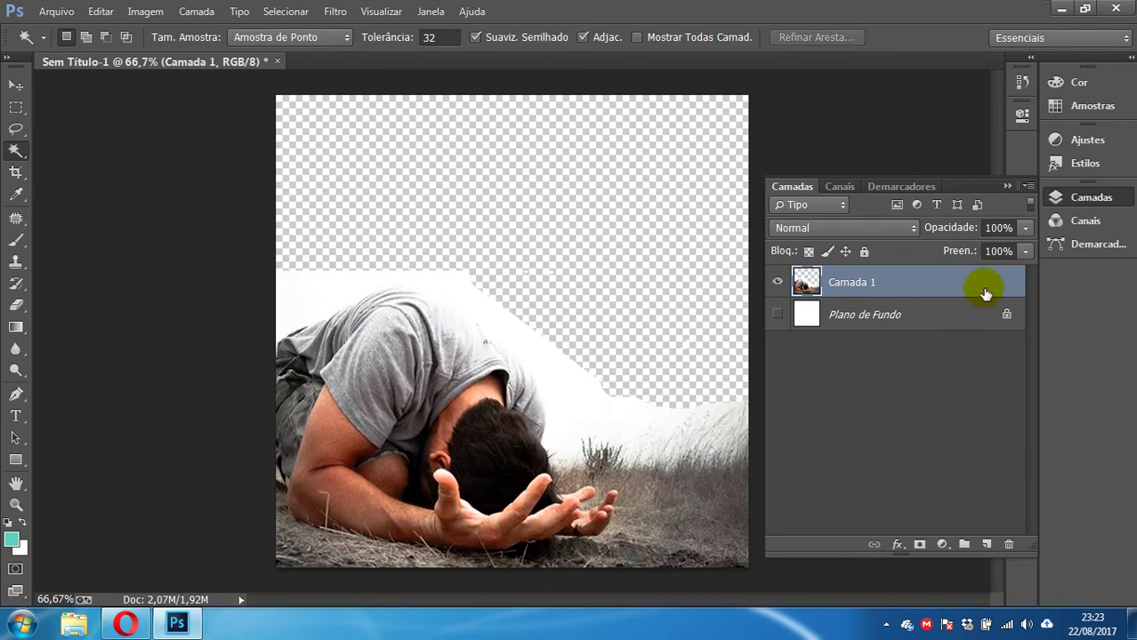
# Revert the document history to the Free Transform state, undoing the eraser strokes and Magic Wand selection, and activate the Move tool.
pyautogui.click(1021, 84)
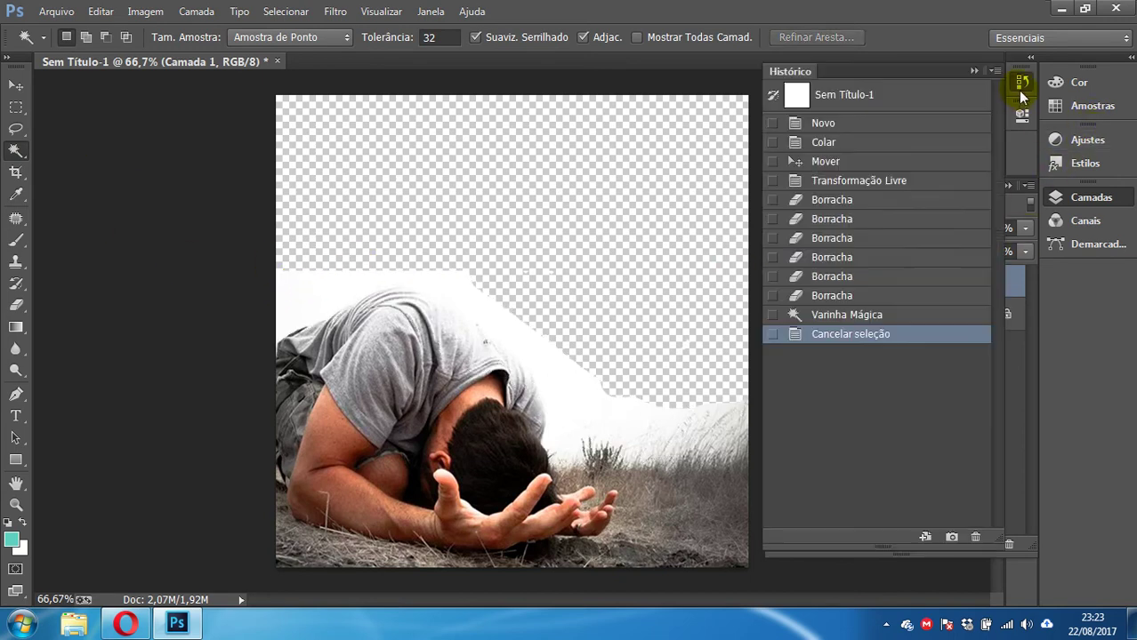
pyautogui.click(896, 239)
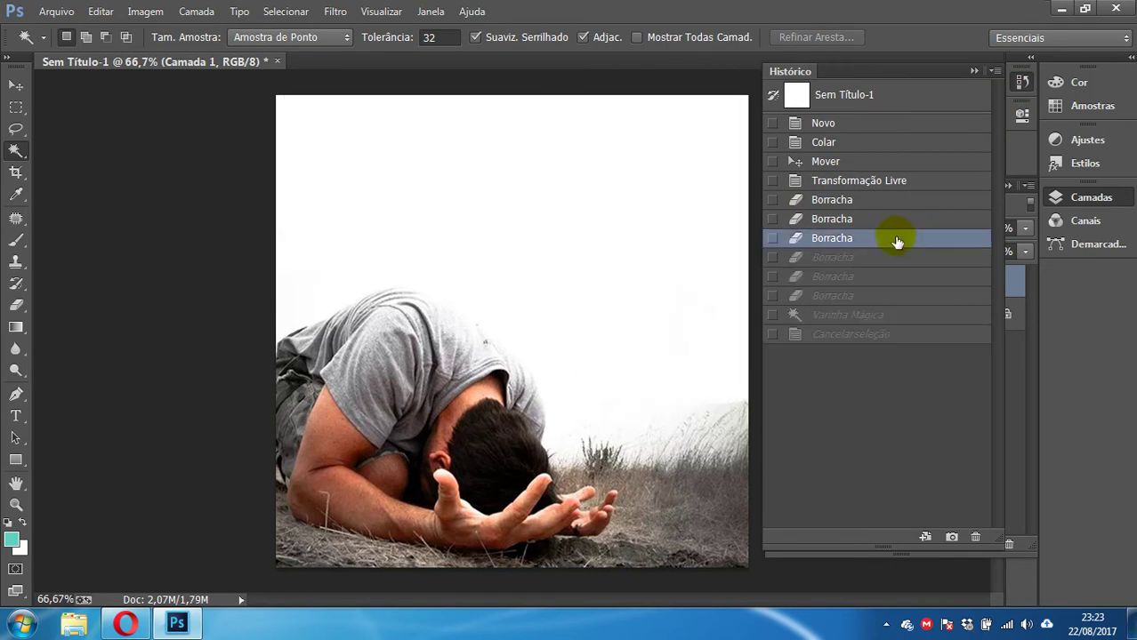
pyautogui.click(900, 187)
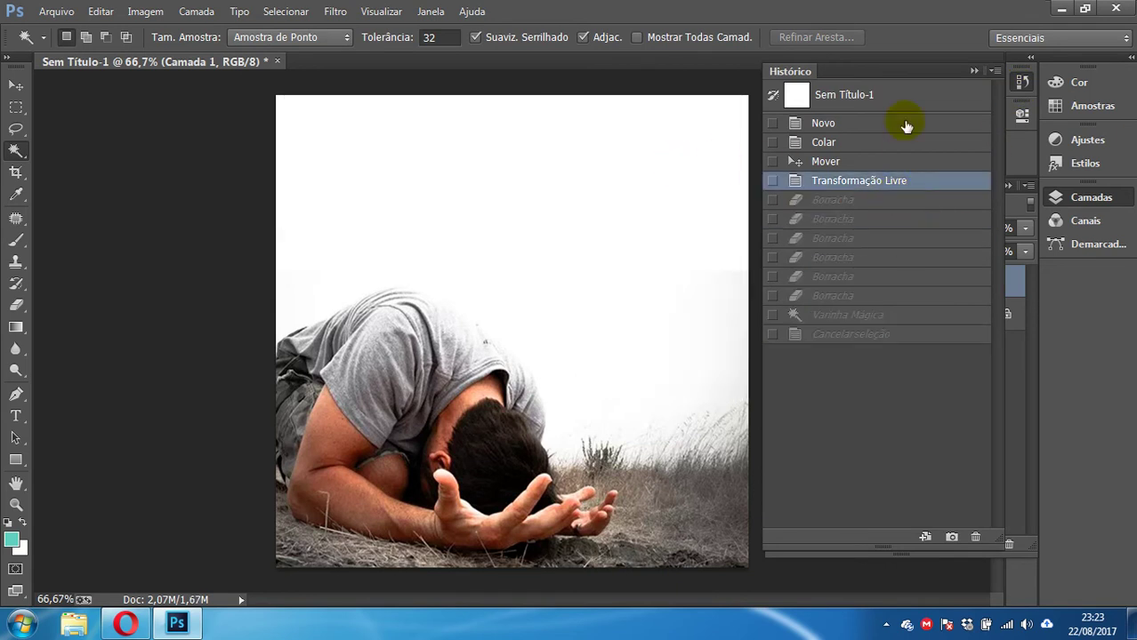
pyautogui.click(1021, 85)
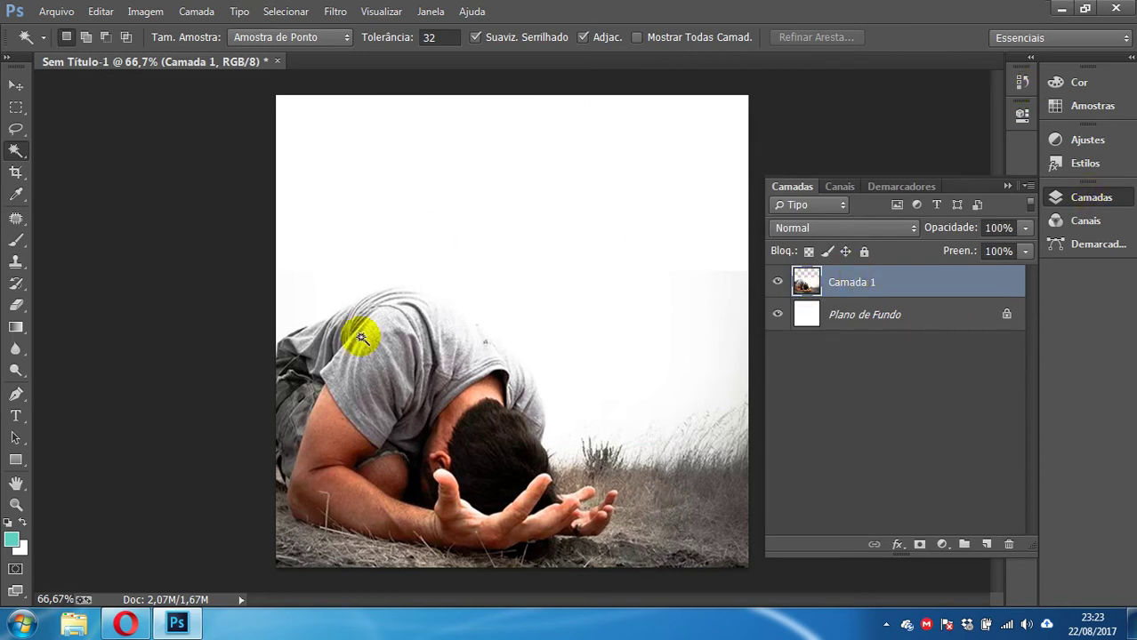
pyautogui.click(16, 87)
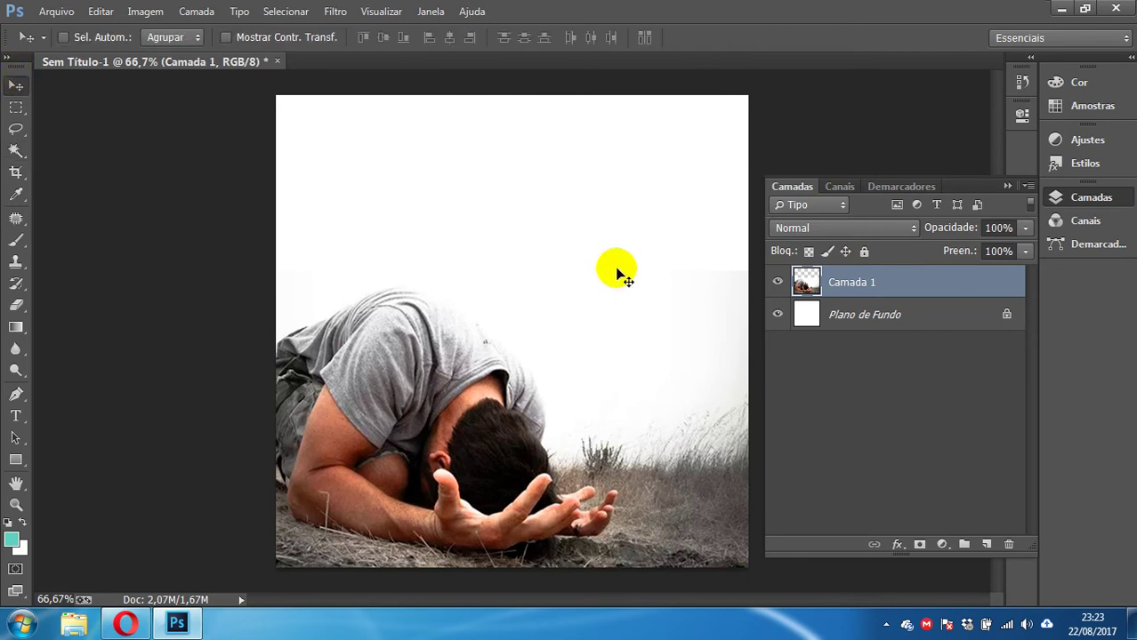
# Switch to Opera, return to the Google Images results for "perdão", and examine the Bible verse picture quoting Mateus 6:14-15.
pyautogui.click(1091, 197)
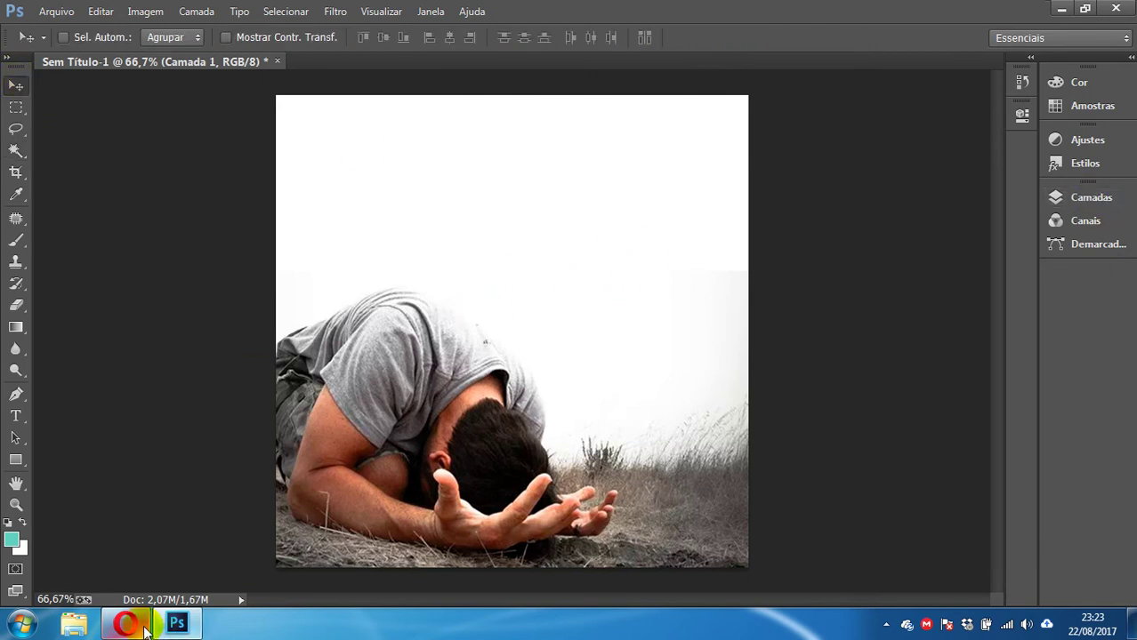
pyautogui.moveTo(147, 630)
pyautogui.click(125, 525)
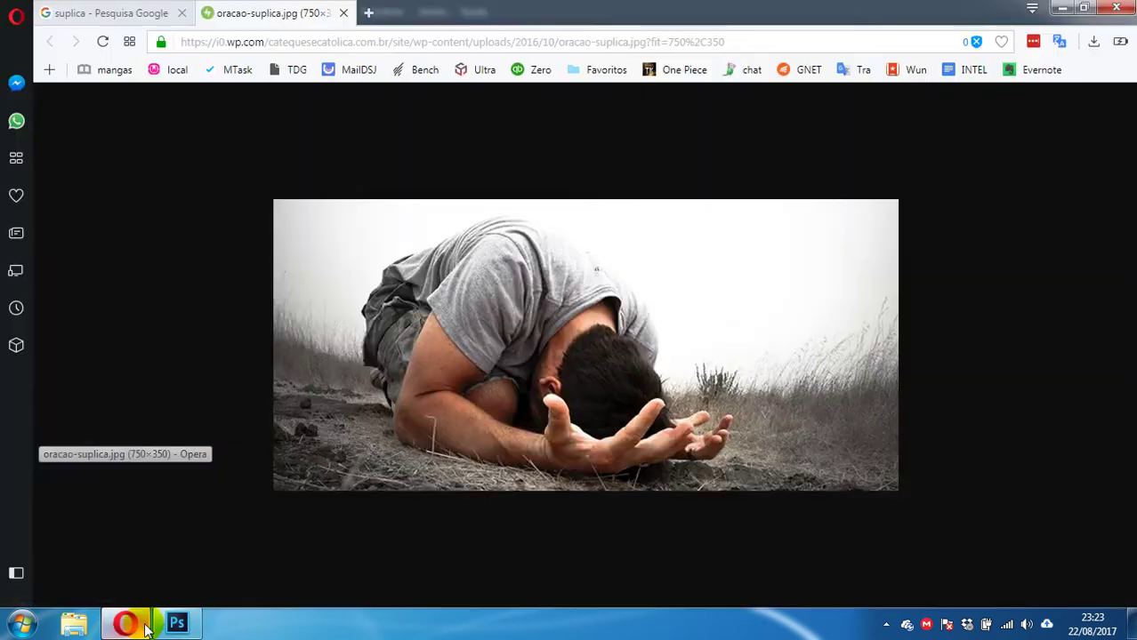
pyautogui.click(107, 12)
pyautogui.scroll(2, 247, 258)
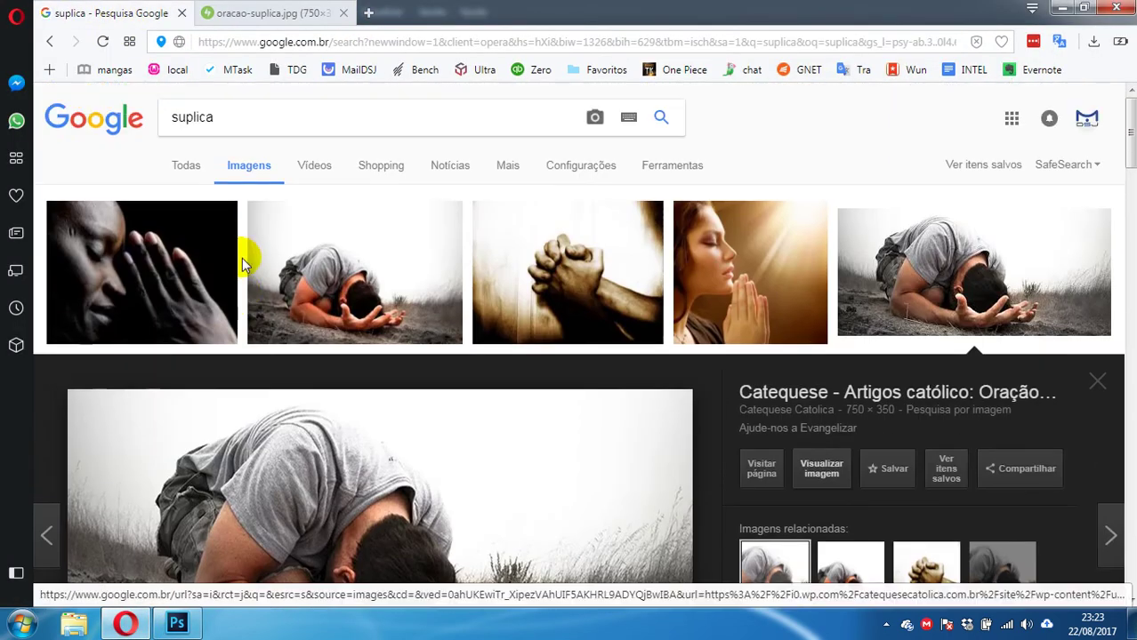
pyautogui.click(47, 41)
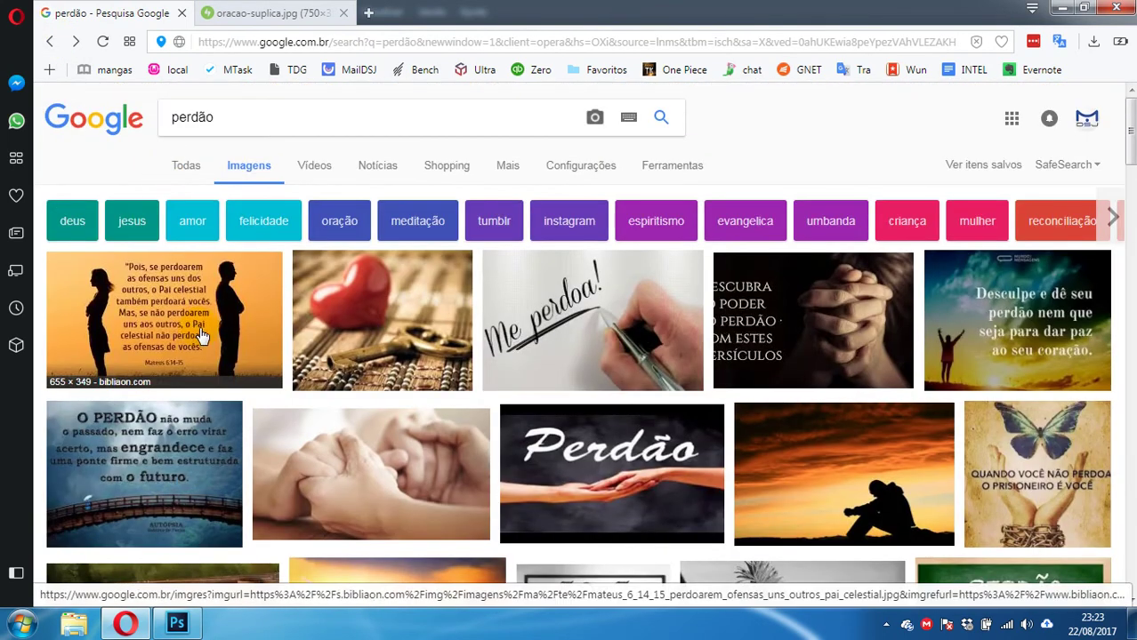
pyautogui.click(201, 337)
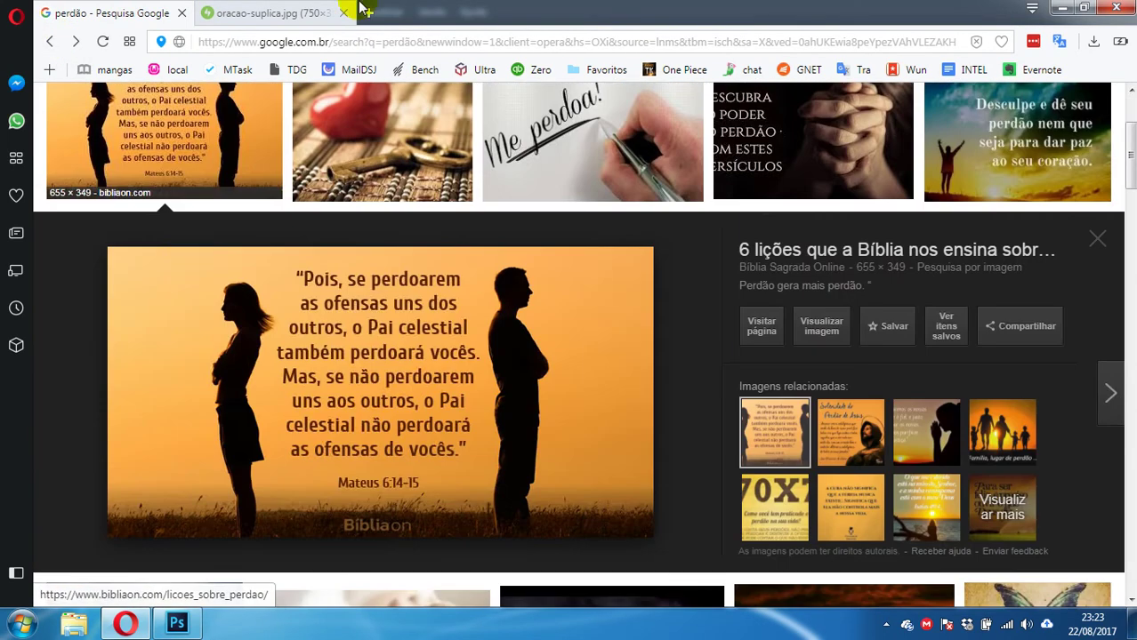
# Search Google for "mateus 6.14" and open the Bíblia Online NVI result for Mateus 6:14,15.
pyautogui.click(267, 14)
pyautogui.click(349, 41)
pyautogui.write('mate')
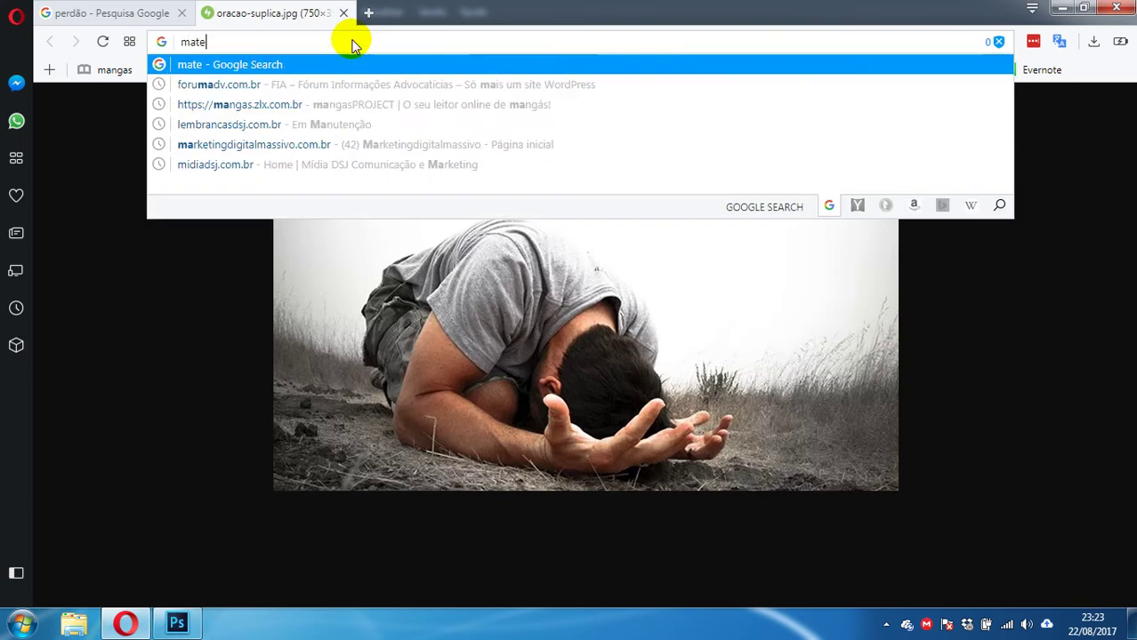
pyautogui.write('us 6.')
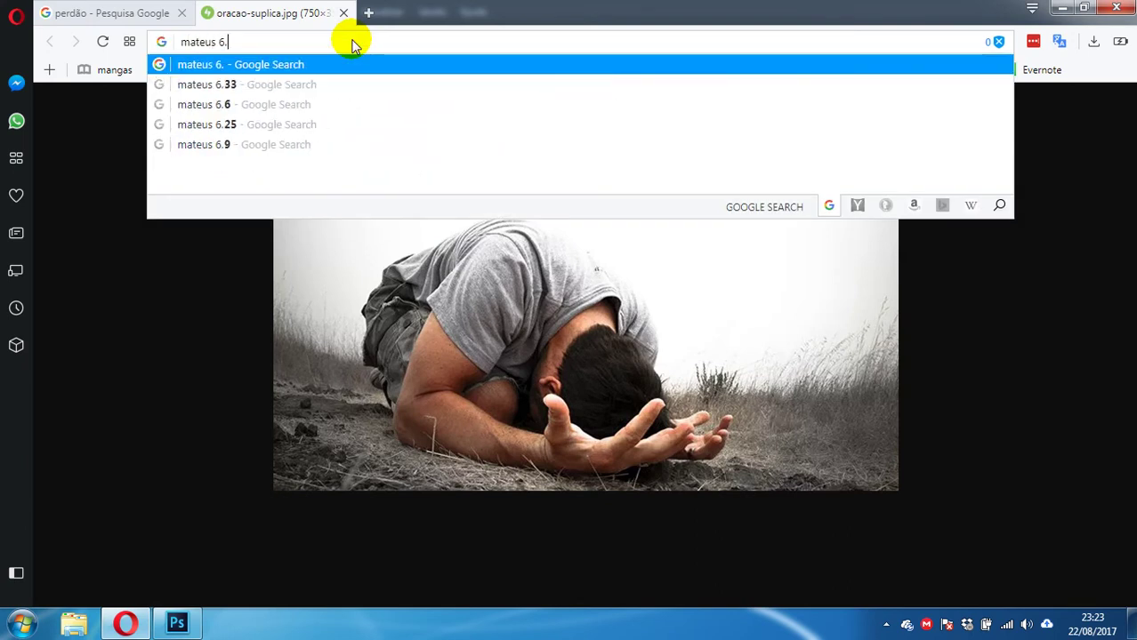
pyautogui.write('14')
pyautogui.press('Return')
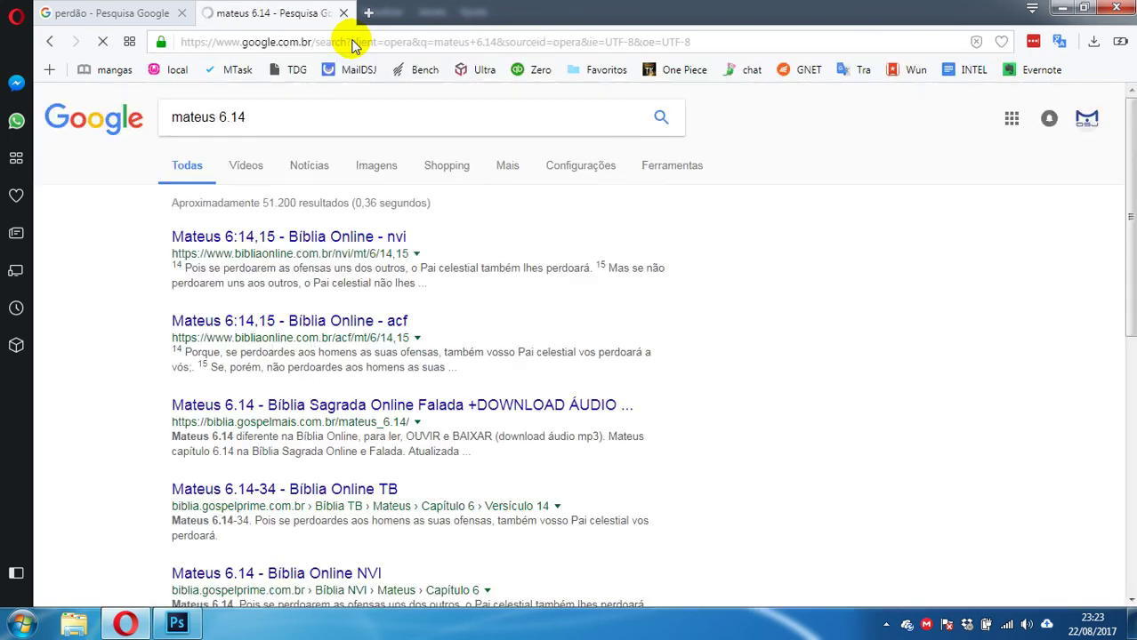
pyautogui.click(300, 239)
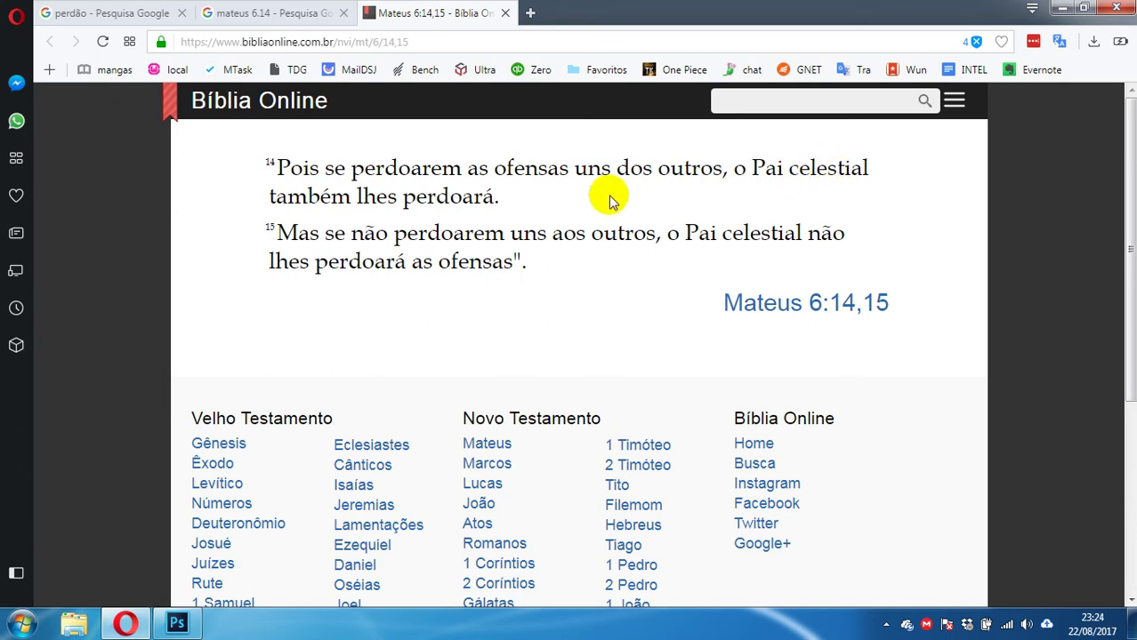
# Read the Mateus 6.14 NVI wording on the Gospel Prime Bible page, and return to the search results.
pyautogui.click(267, 12)
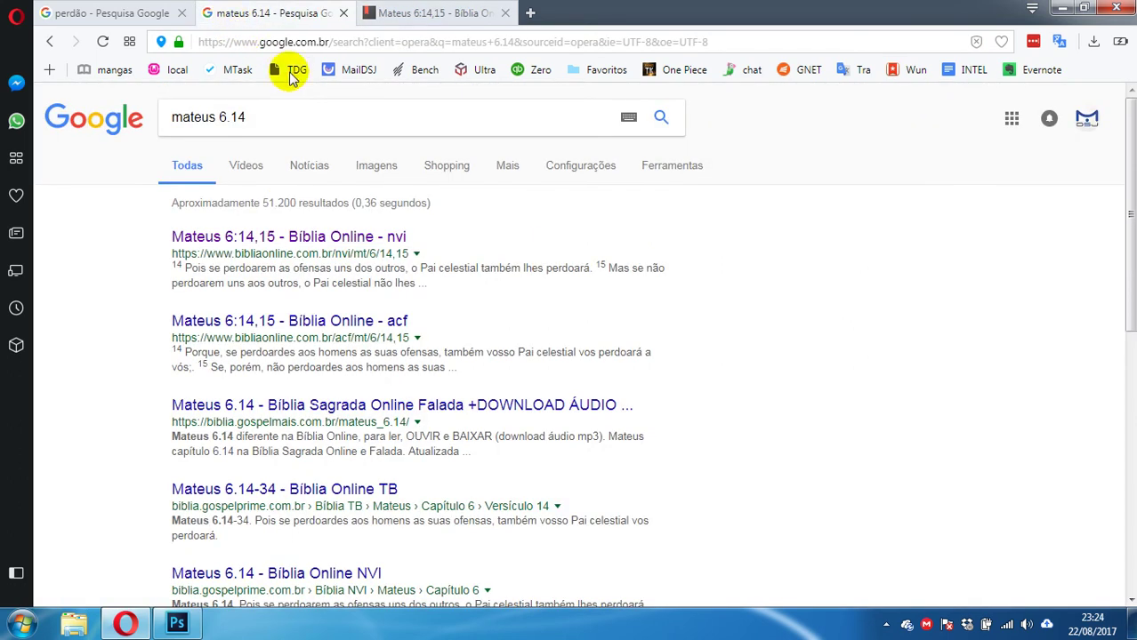
pyautogui.scroll(-4, 588, 304)
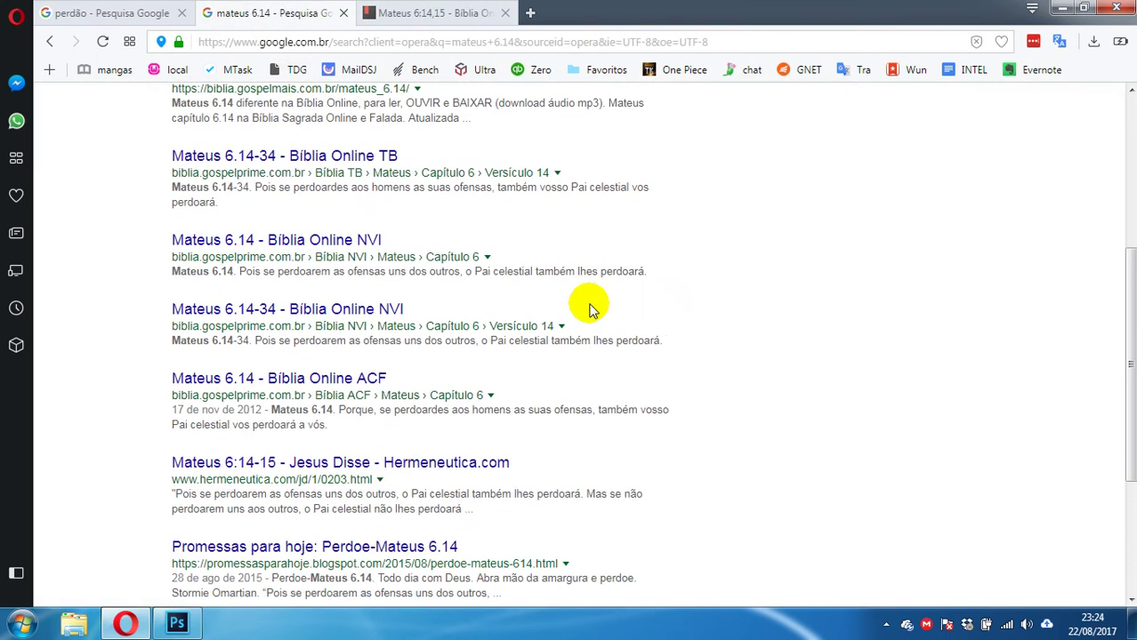
pyautogui.click(355, 244)
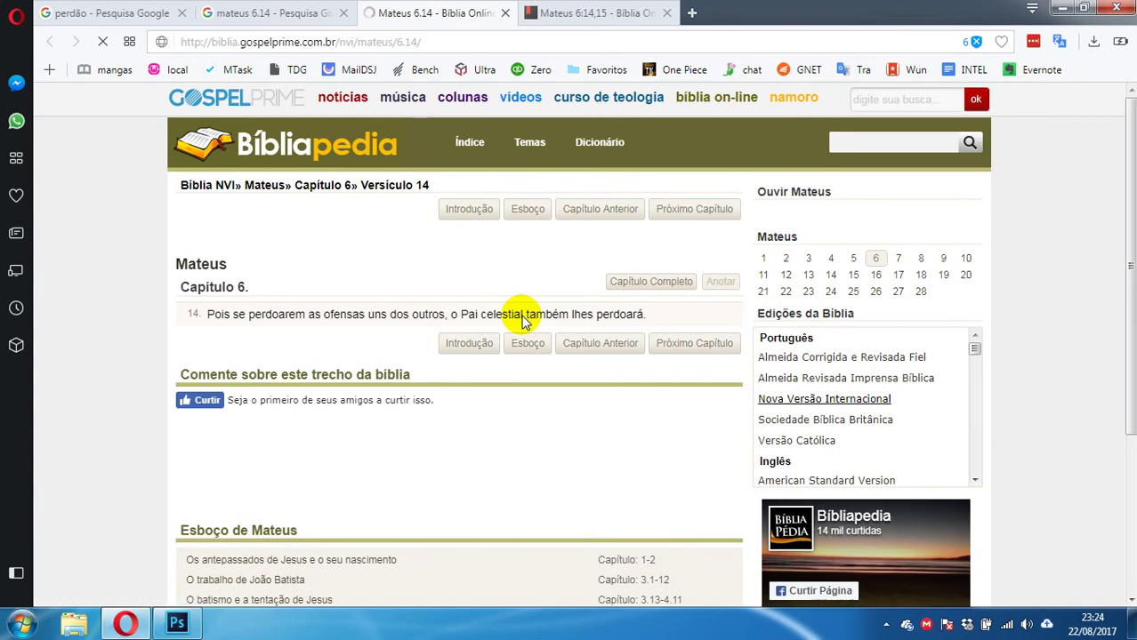
pyautogui.click(295, 16)
pyautogui.scroll(3, 599, 326)
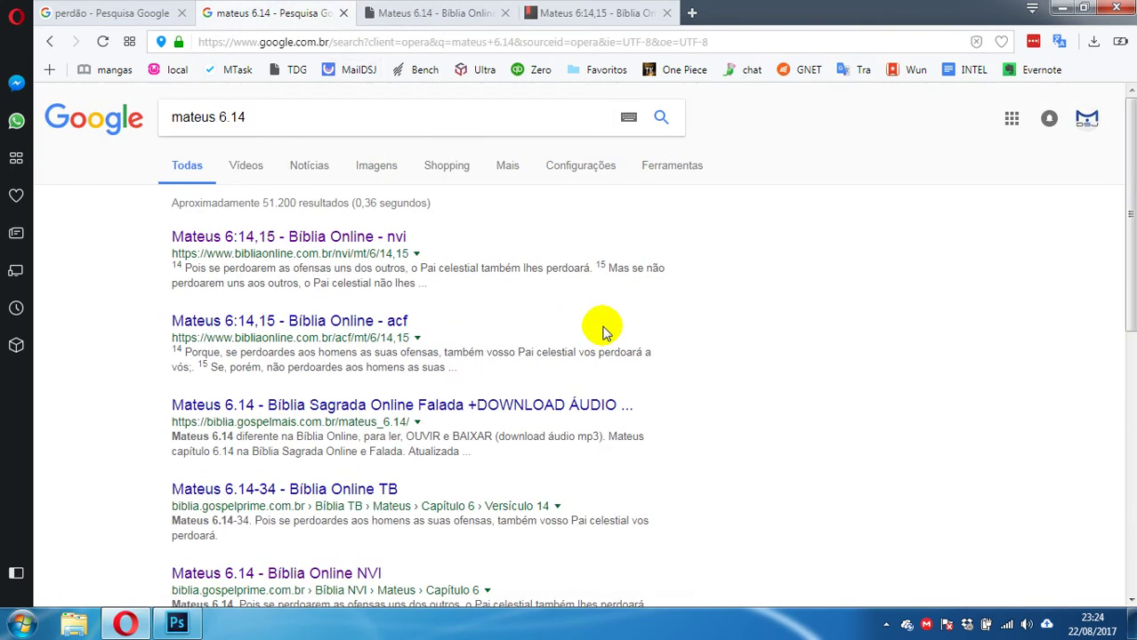
# Search for "mateus 6.14 ntlh" and read the NTLH wording of Mateus 6:14-15 on Bible.com.
pyautogui.click(397, 122)
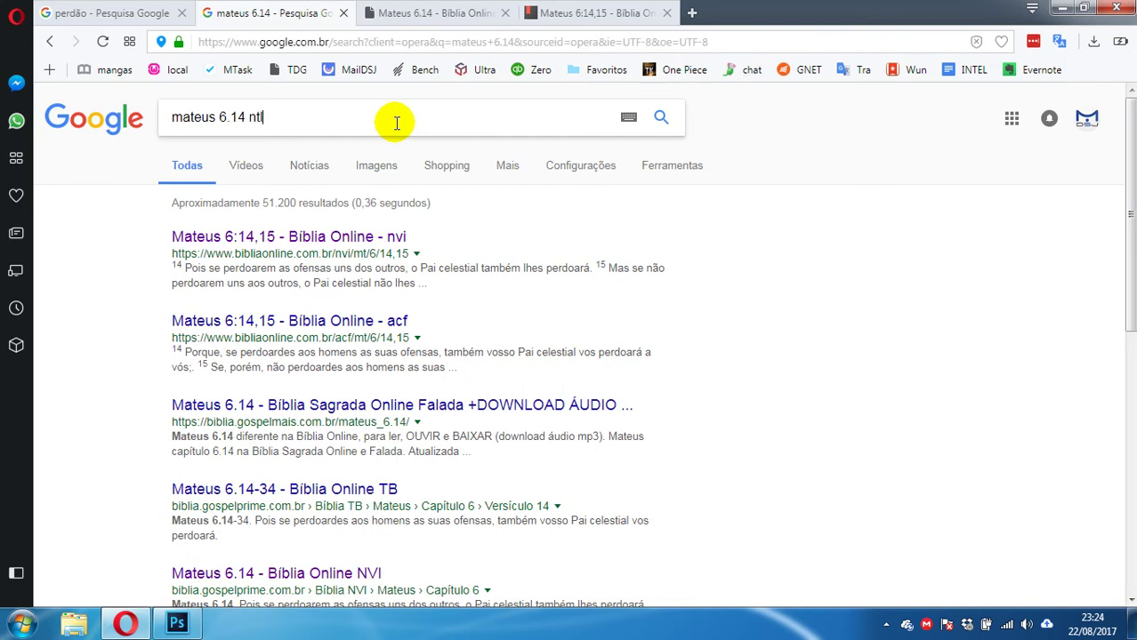
pyautogui.write('ntlh')
pyautogui.press('Return')
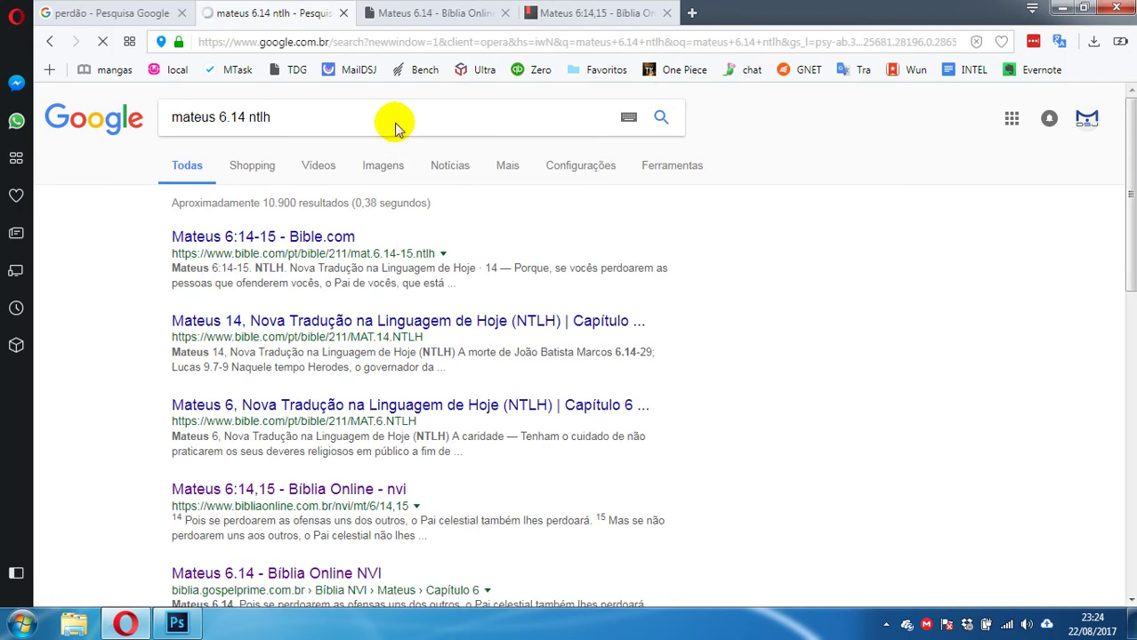
pyautogui.click(285, 237)
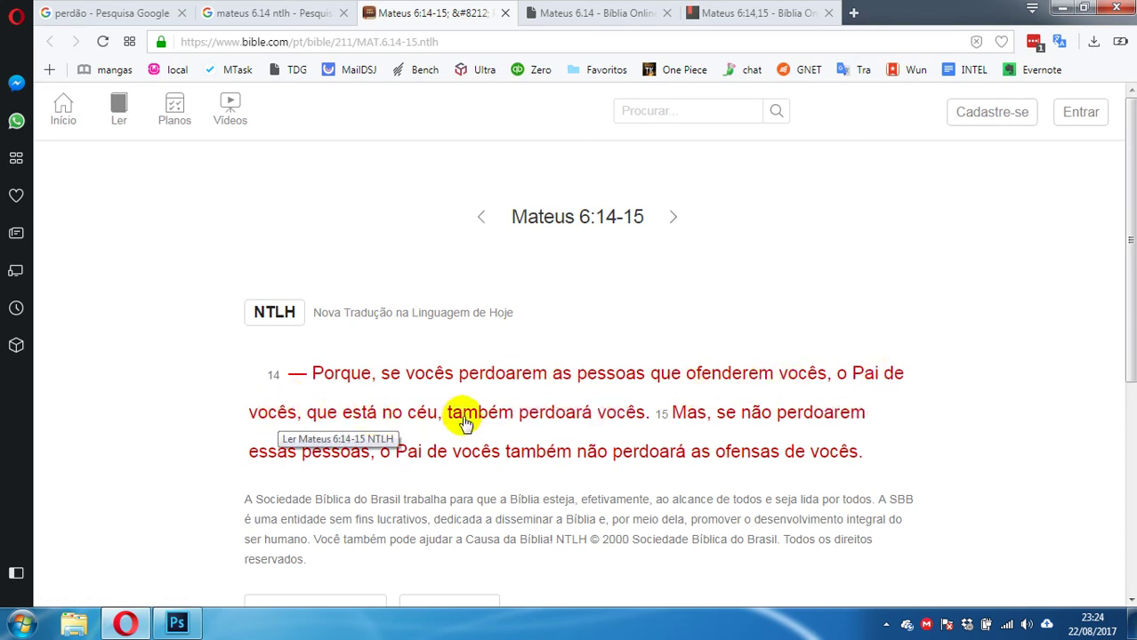
# Copy verse 14, "Pois se perdoarem as ofensas uns dos outros...", from the Bíblia Online NVI page.
pyautogui.click(756, 14)
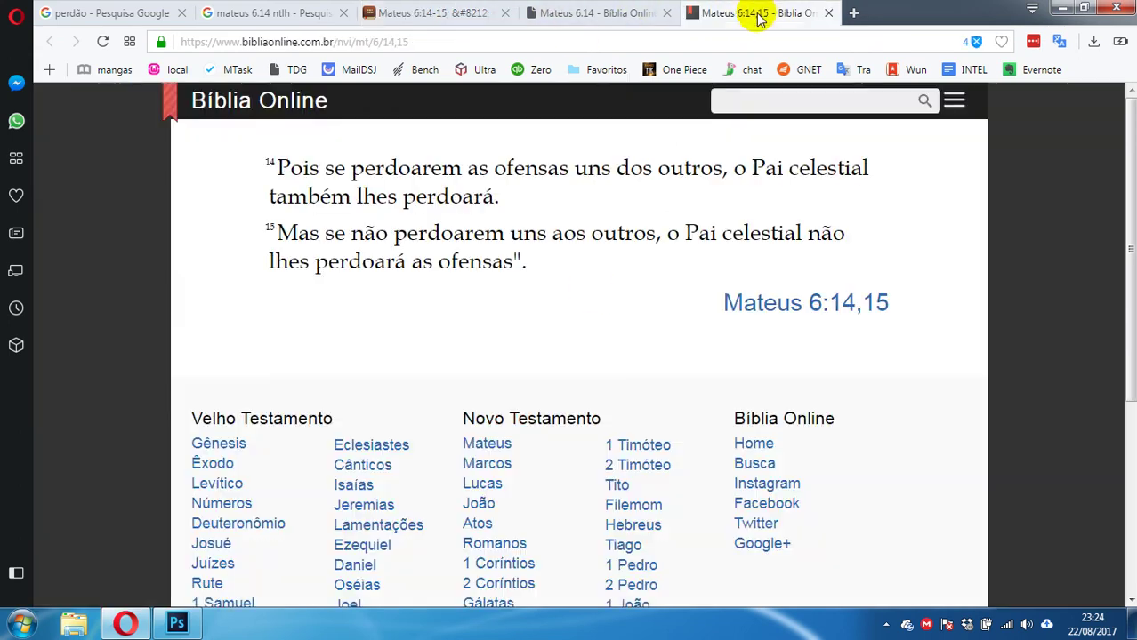
pyautogui.moveTo(502, 200); pyautogui.dragTo(281, 165)
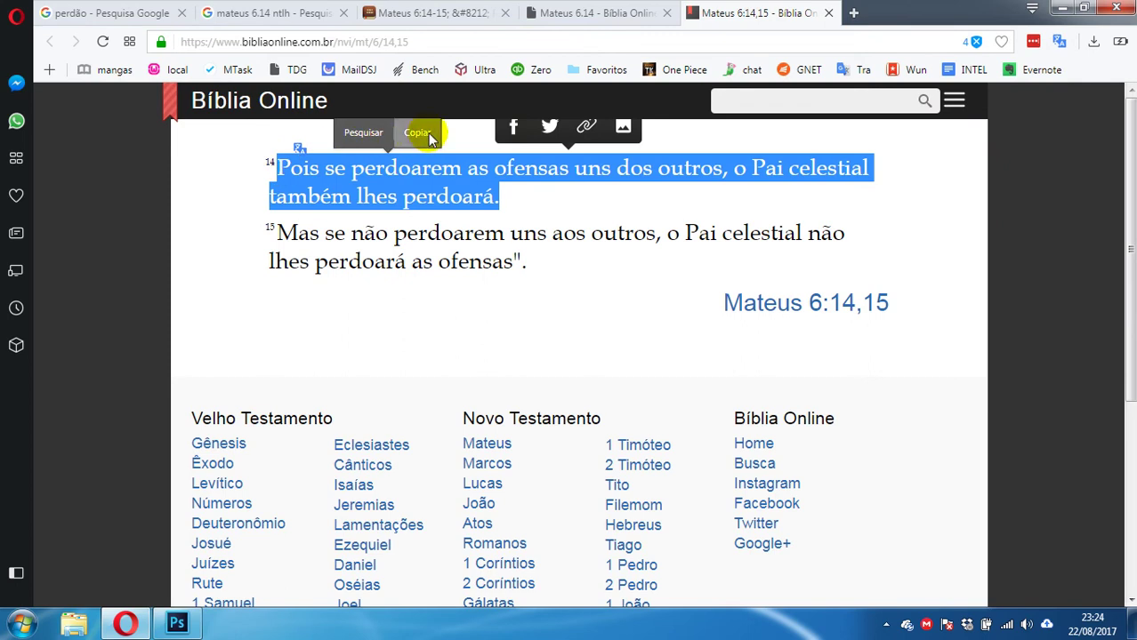
pyautogui.click(416, 132)
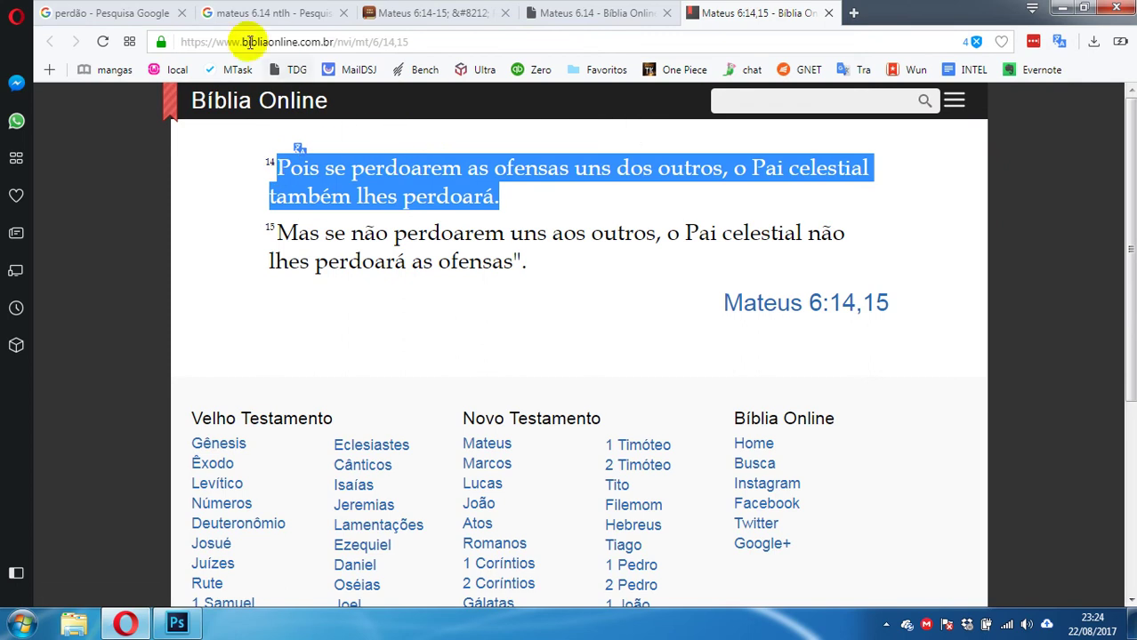
# Switch to Photoshop and paste the verse with its Mateus 6:14 reference as 9 pt Harrington text on the canvas's upper white area.
pyautogui.click(186, 628)
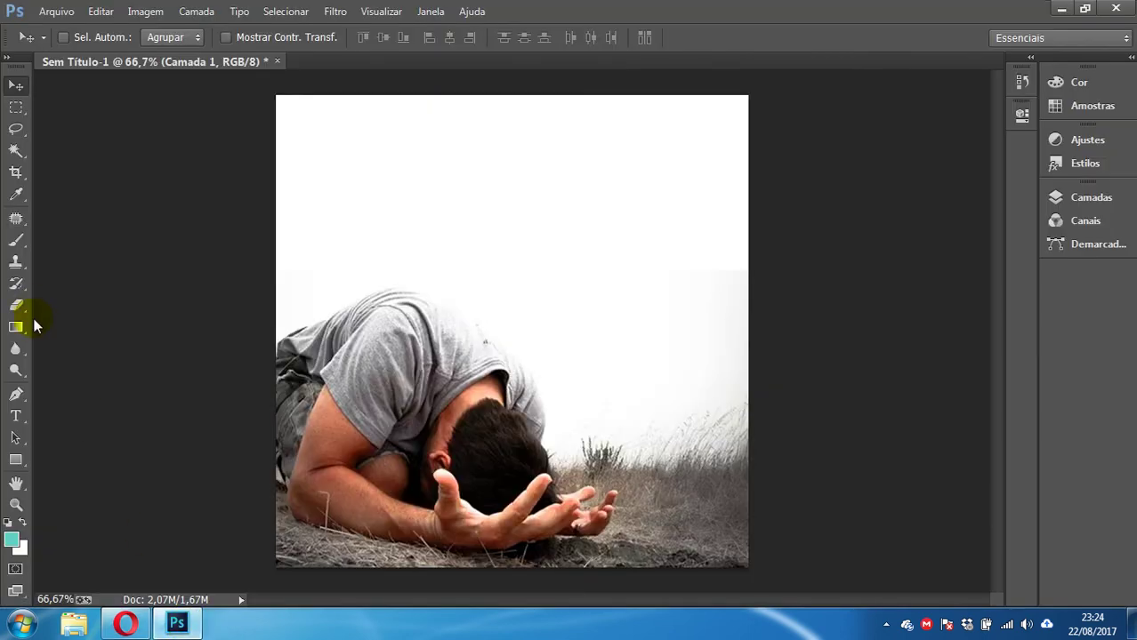
pyautogui.click(21, 418)
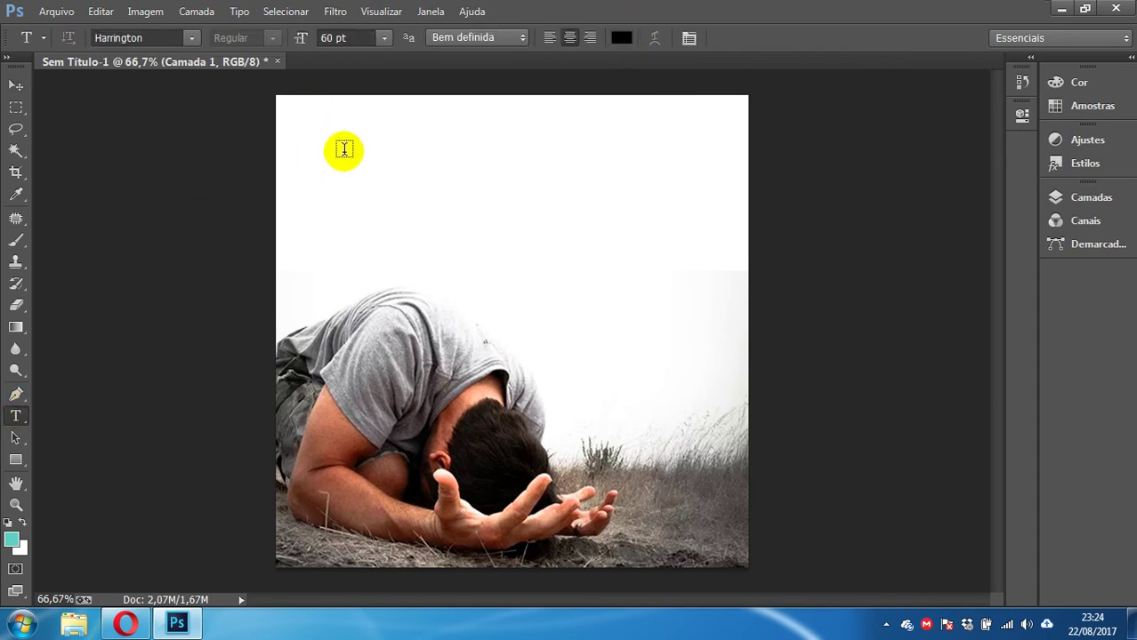
pyautogui.click(318, 172)
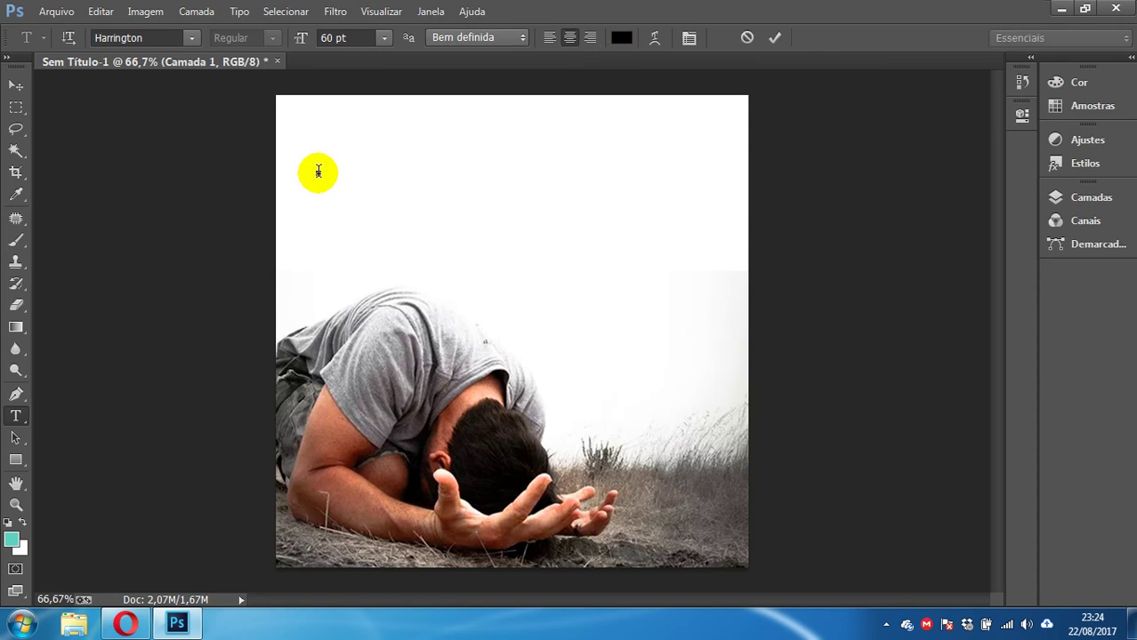
pyautogui.click(383, 37)
pyautogui.click(389, 127)
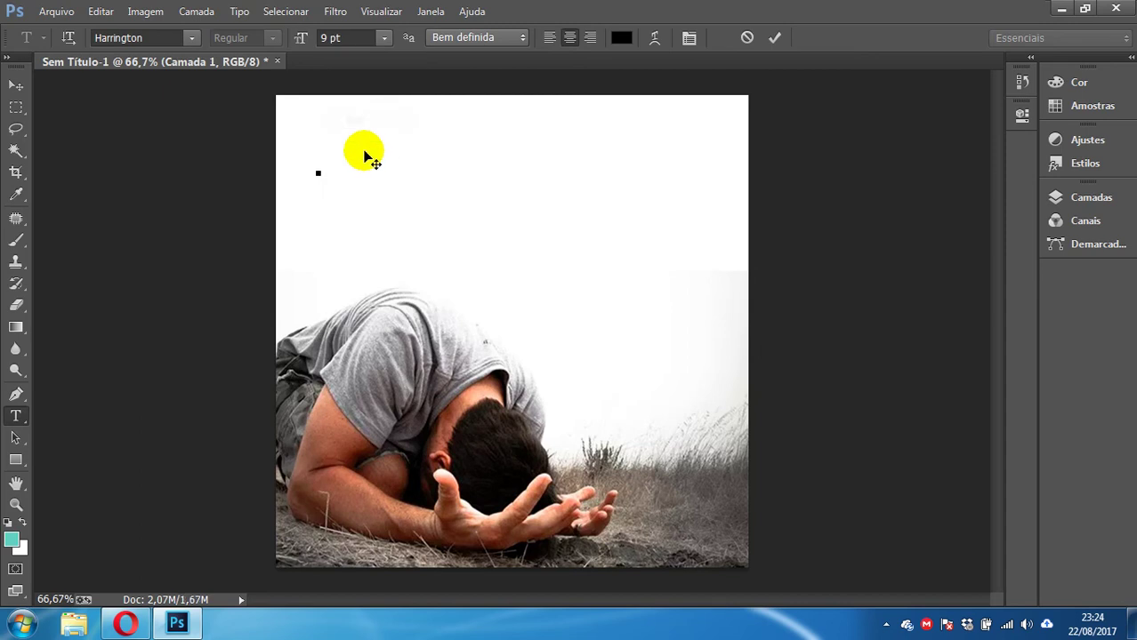
pyautogui.click(348, 172)
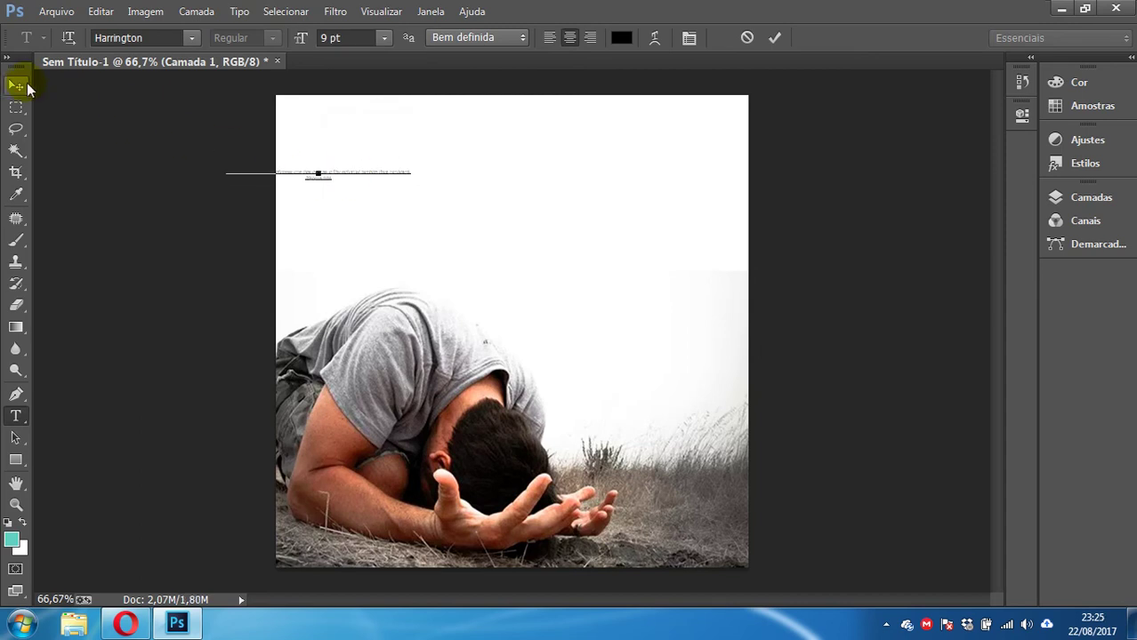
# Scale the verse text proportionally to 236.78% with Free Transform, centre it near the canvas's upper edge, and apply the transformation.
pyautogui.click(15, 92)
pyautogui.moveTo(365, 176); pyautogui.dragTo(443, 178)
pyautogui.hotkey('ctrl', 't')
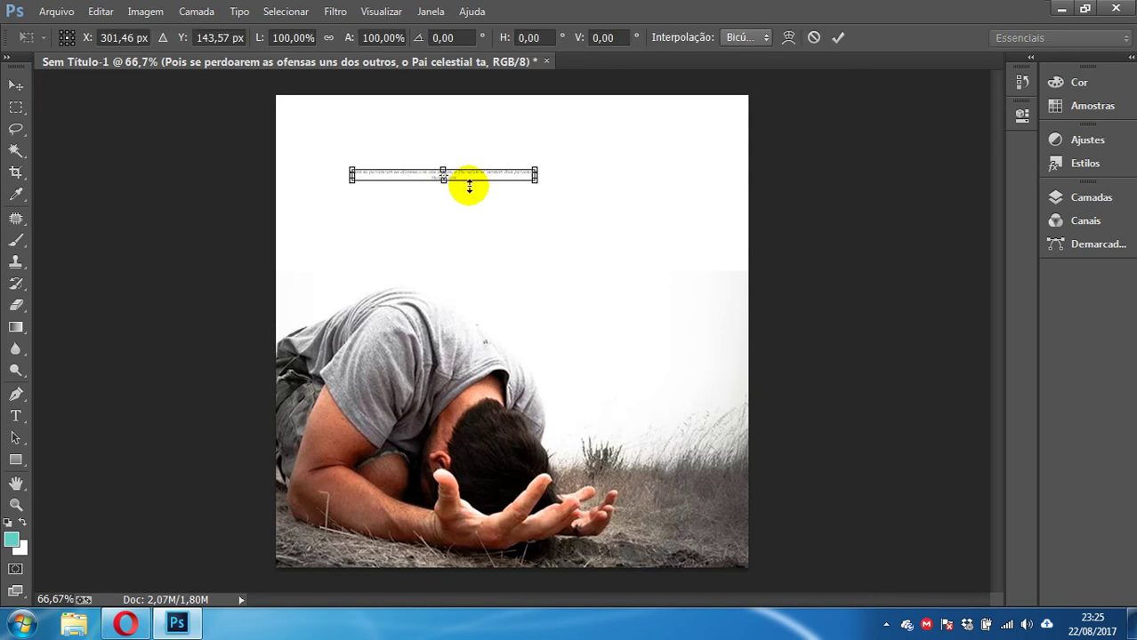
pyautogui.click(328, 37)
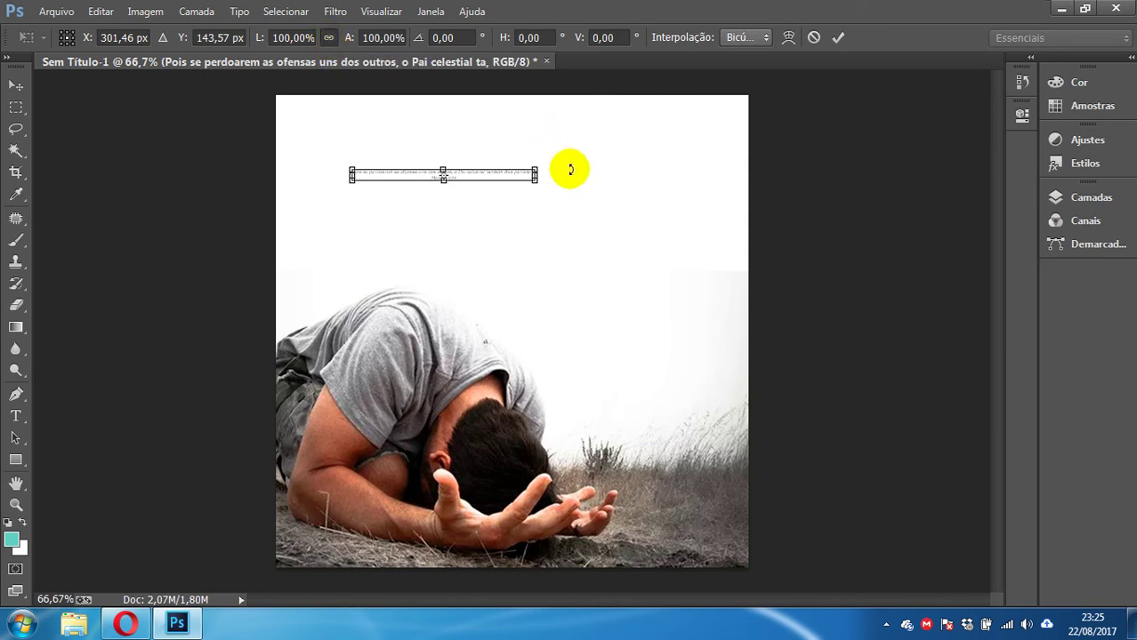
pyautogui.moveTo(534, 175); pyautogui.dragTo(614, 233)
pyautogui.moveTo(354, 187); pyautogui.dragTo(285, 207)
pyautogui.moveTo(409, 191); pyautogui.dragTo(431, 157)
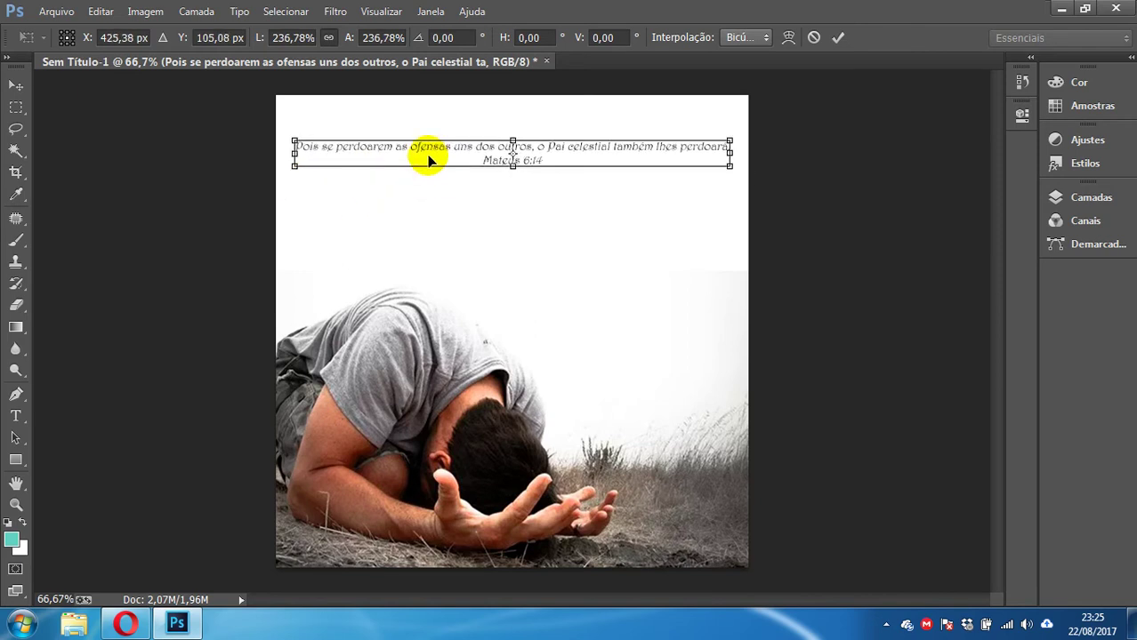
pyautogui.click(20, 413)
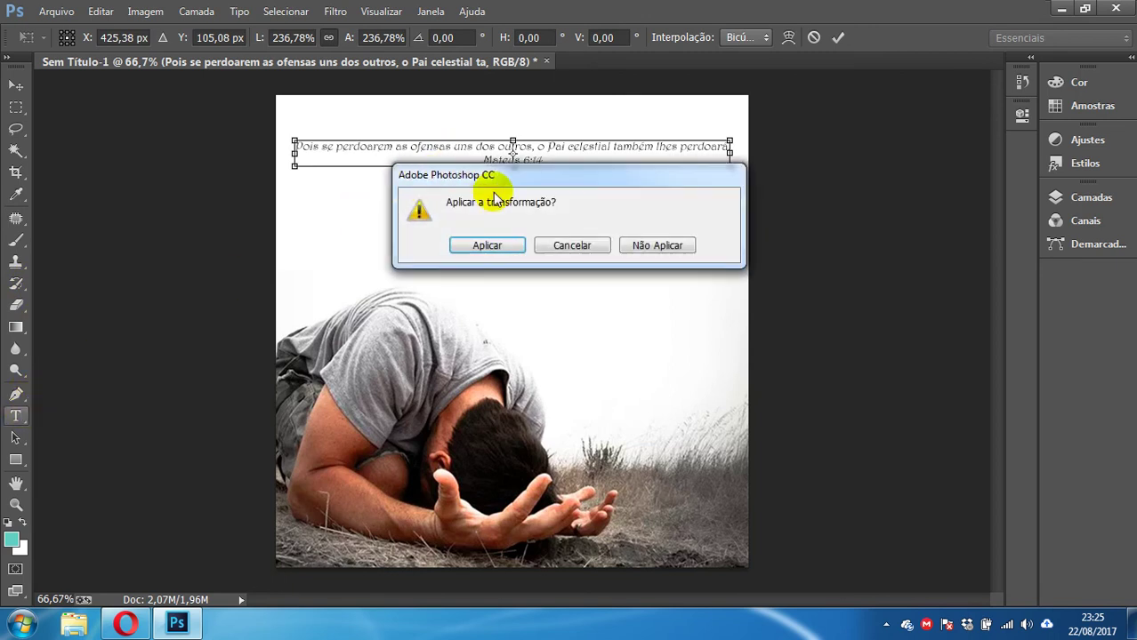
pyautogui.click(487, 246)
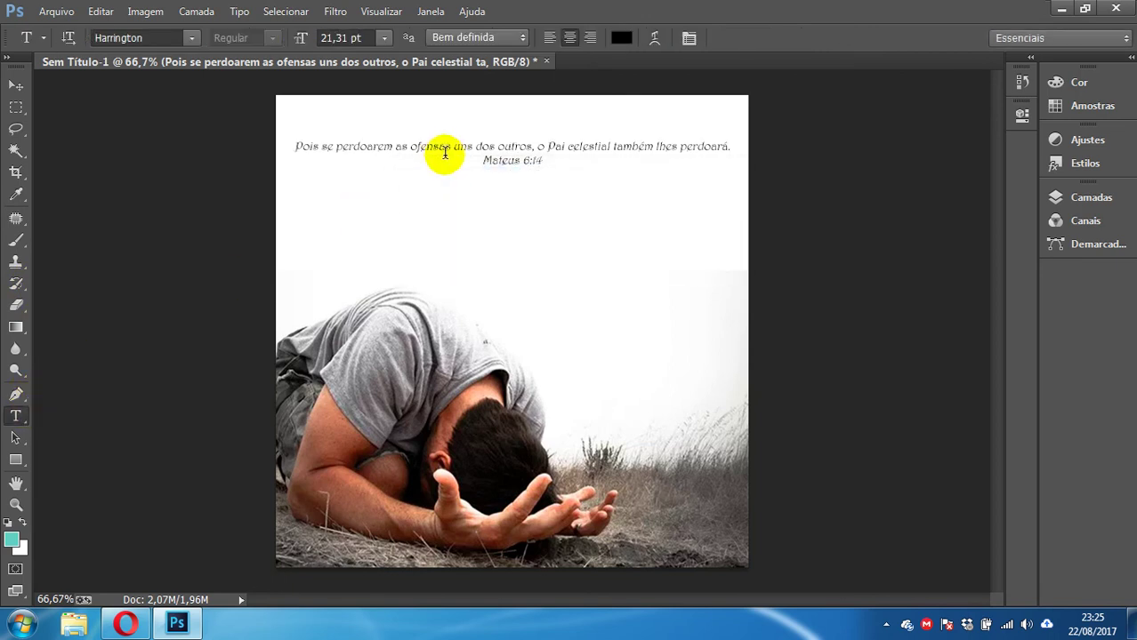
# Break the verse onto a new line after "outros," and commit the text edit.
pyautogui.click(536, 146)
pyautogui.press('Return')
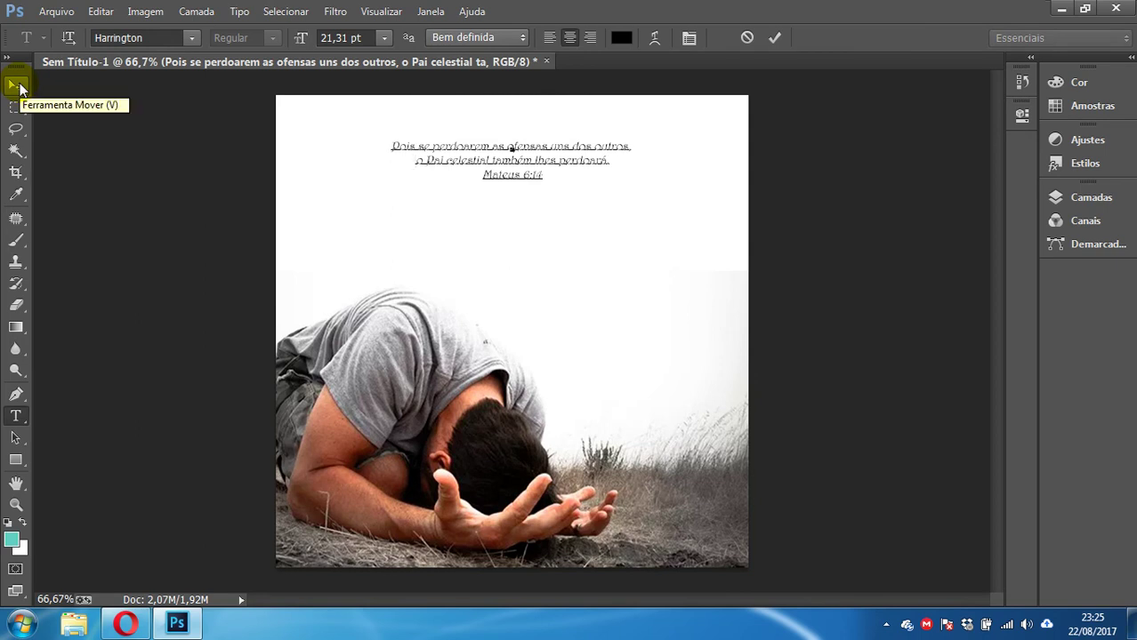
pyautogui.click(19, 89)
# Enlarge the three-line verse text proportionally to nearly the canvas's full width and place it just above the man's back.
pyautogui.moveTo(515, 152); pyautogui.dragTo(503, 174)
pyautogui.hotkey('ctrl', 't')
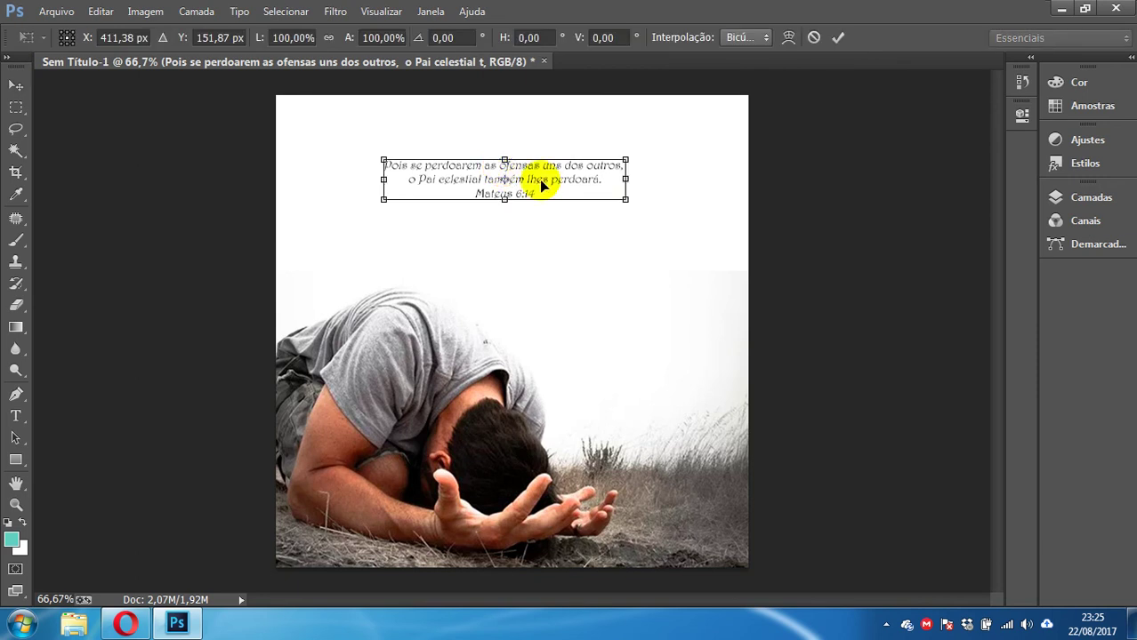
pyautogui.click(328, 37)
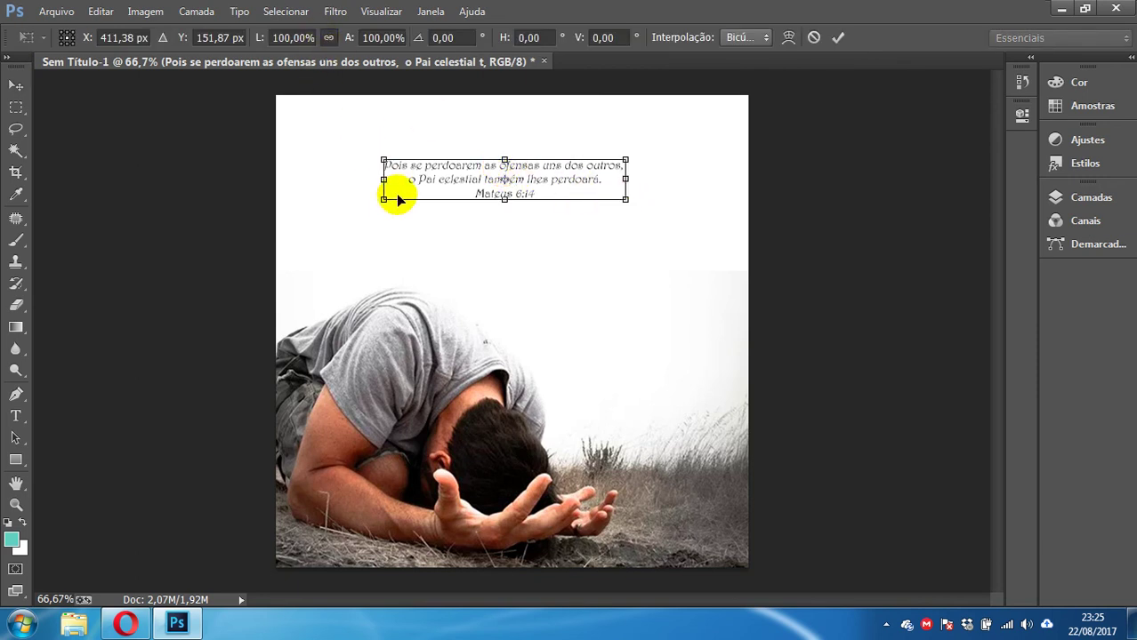
pyautogui.moveTo(383, 199); pyautogui.dragTo(437, 167)
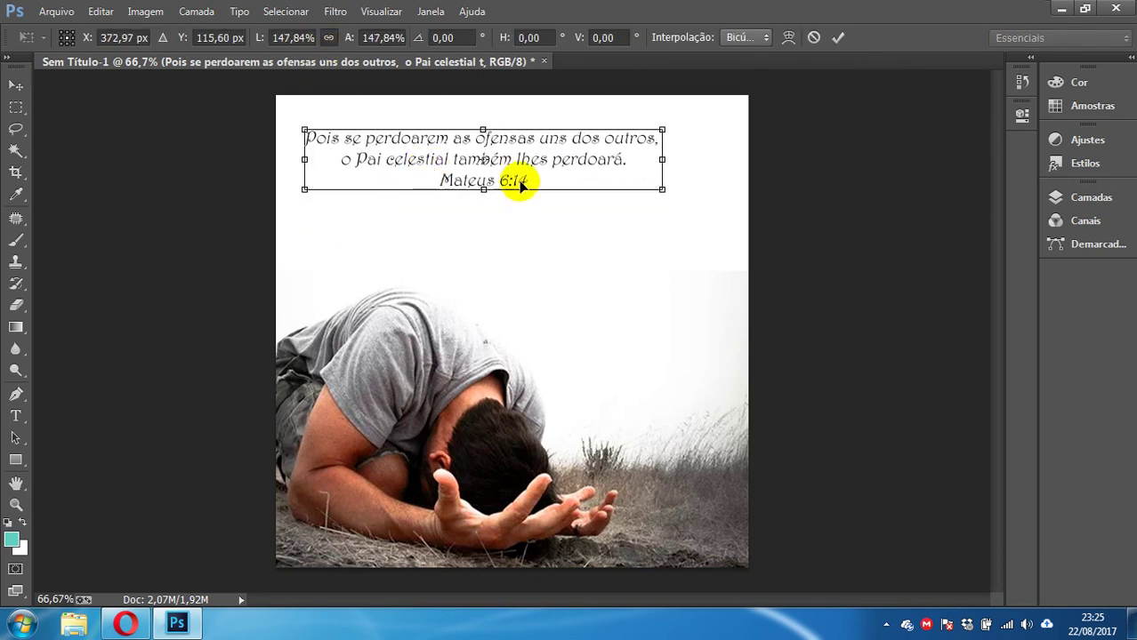
pyautogui.moveTo(665, 188); pyautogui.dragTo(728, 230)
pyautogui.moveTo(583, 166); pyautogui.dragTo(565, 183)
pyautogui.press('Return')
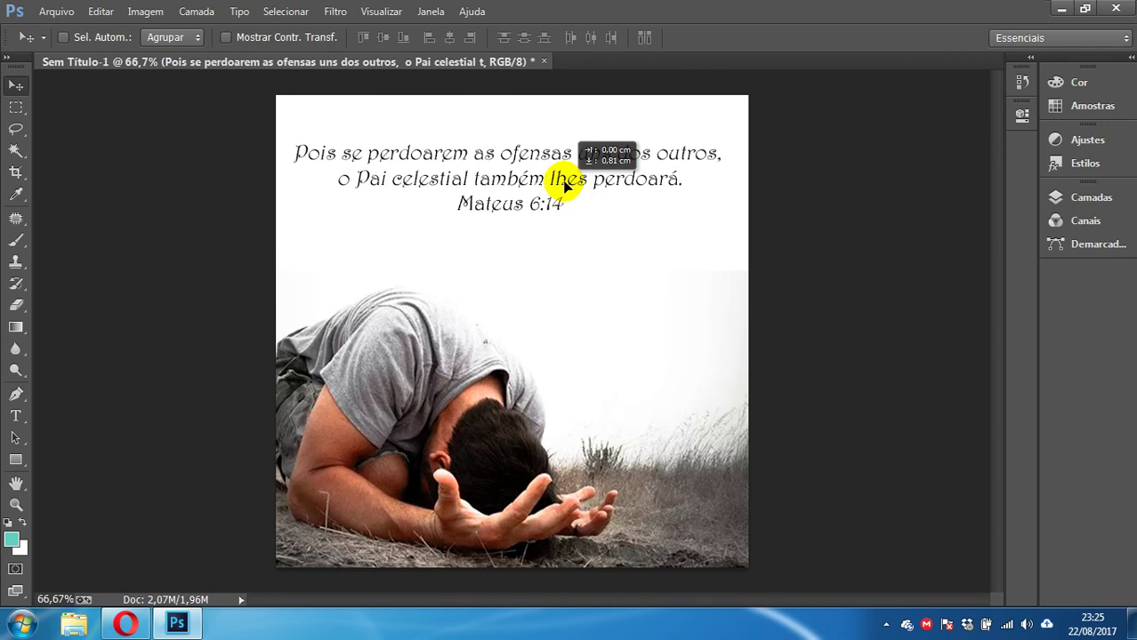
pyautogui.moveTo(564, 184); pyautogui.dragTo(572, 263)
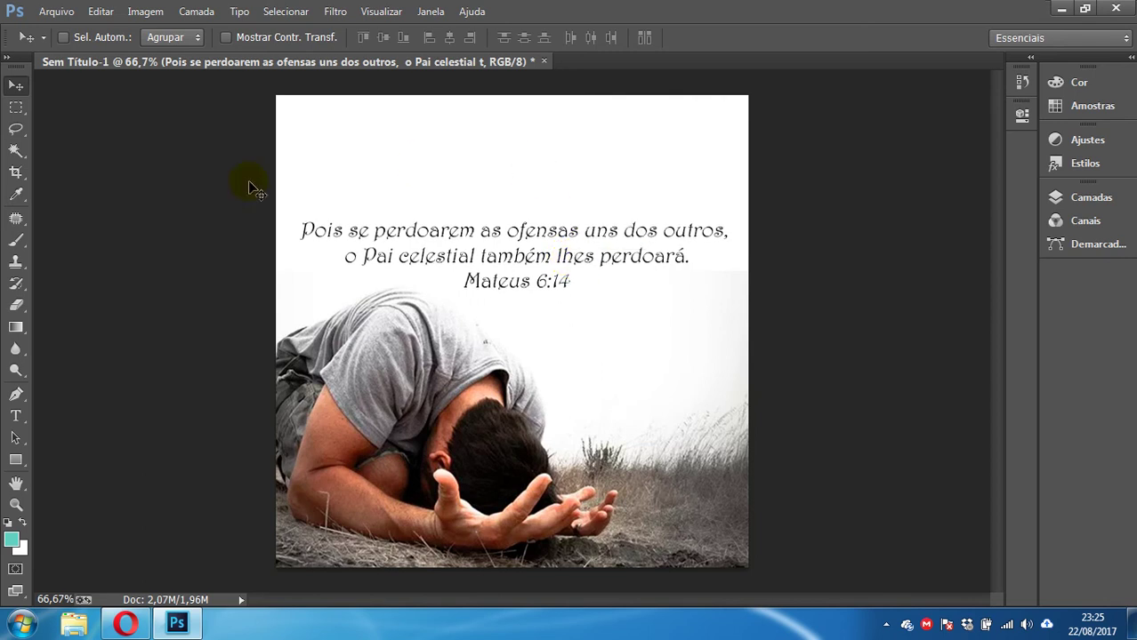
# Add the title "Perdão" as 81 pt Harrington text above the verse and move it close to the canvas's horizontal centre.
pyautogui.click(20, 416)
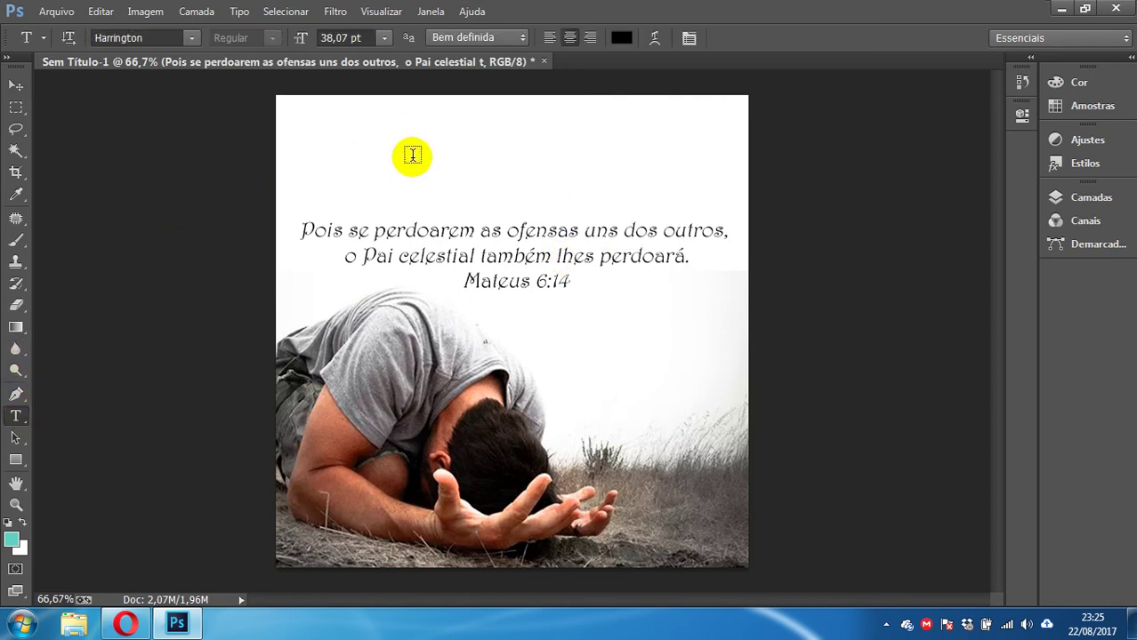
pyautogui.click(412, 158)
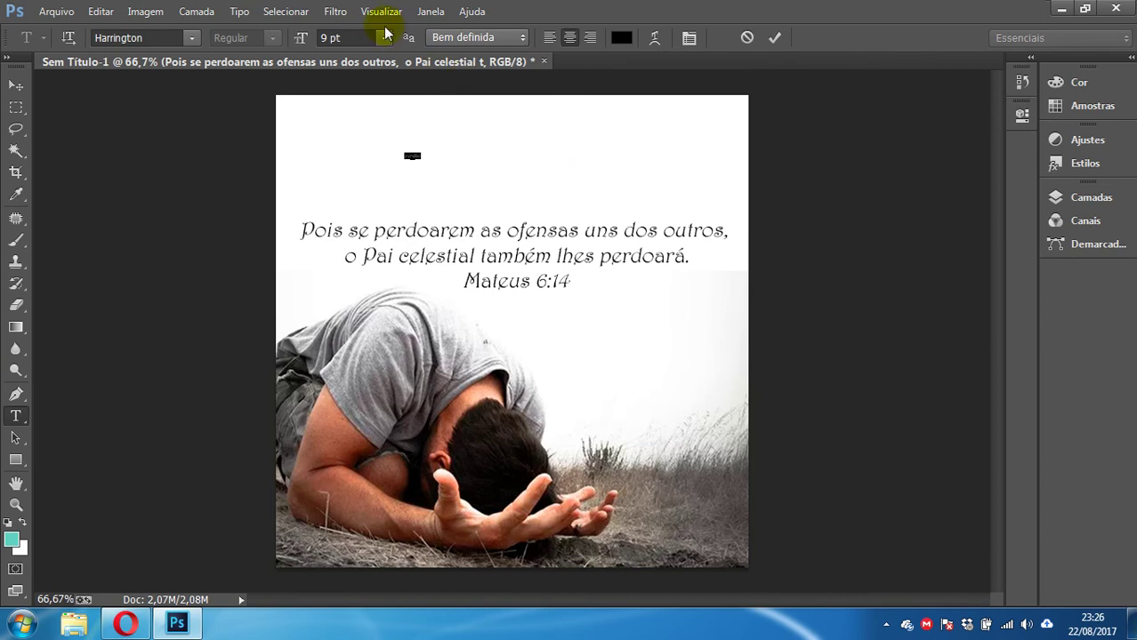
pyautogui.moveTo(304, 40); pyautogui.dragTo(378, 36)
pyautogui.click(331, 148)
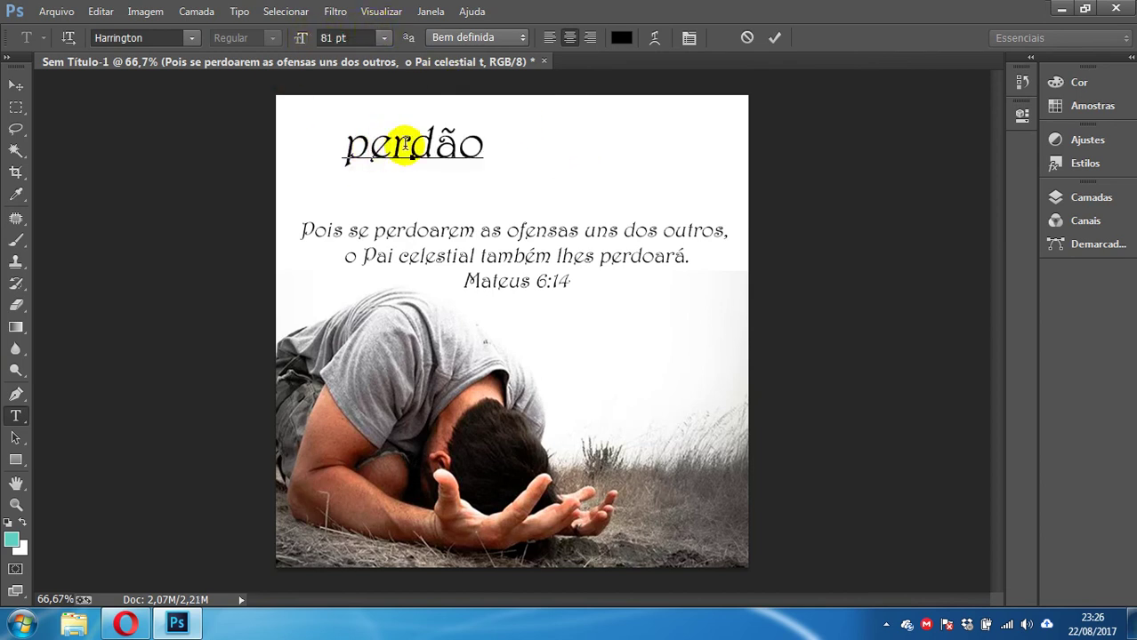
pyautogui.press('Delete')
pyautogui.write('P')
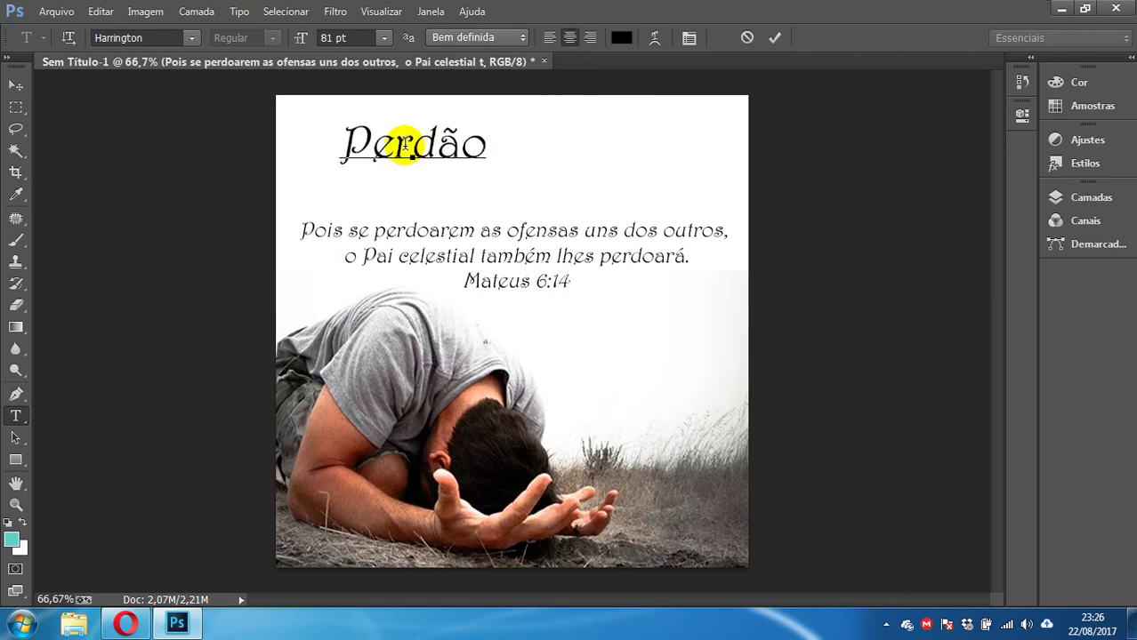
pyautogui.click(16, 86)
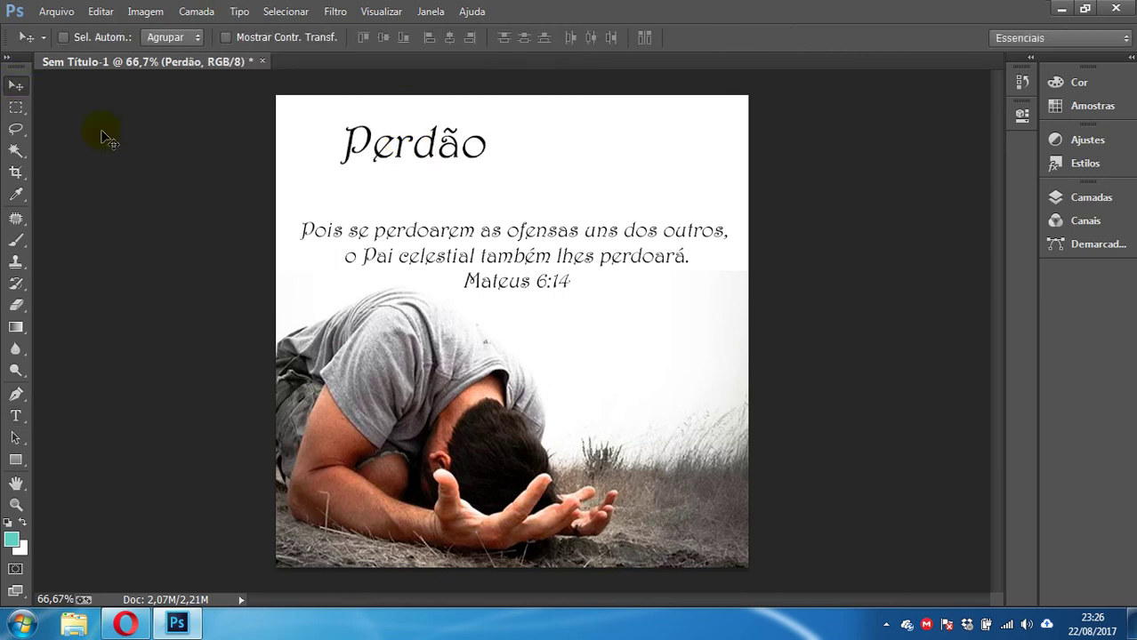
pyautogui.moveTo(432, 145); pyautogui.dragTo(519, 151)
# Select the verse text layer and change its font to Exotc350 Bd BT.
pyautogui.rightClick(487, 236)
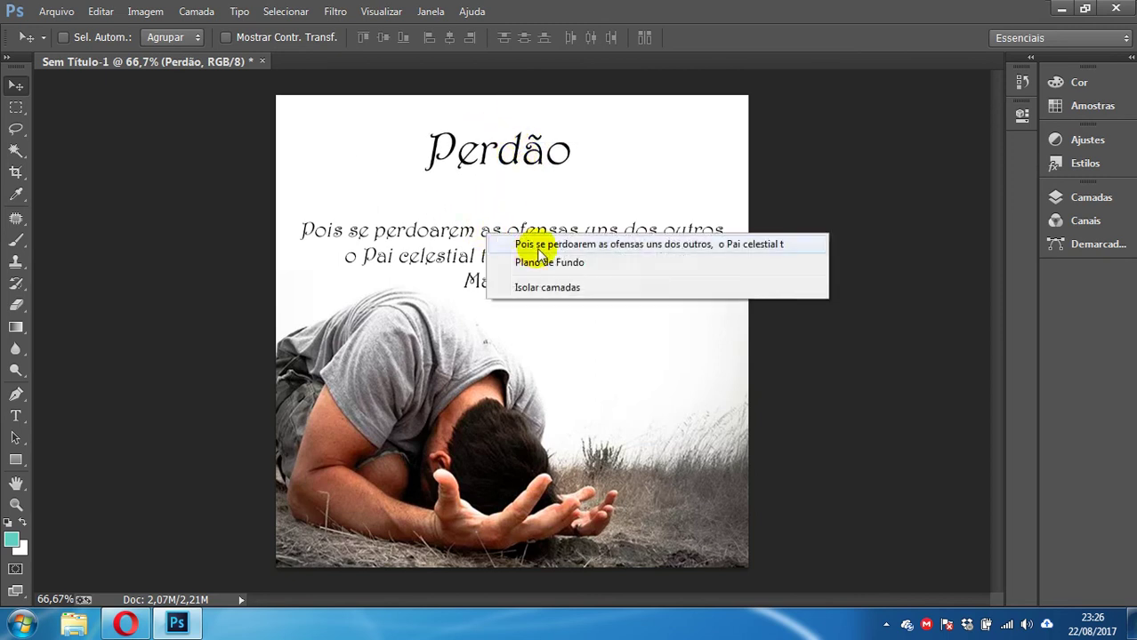
pyautogui.click(542, 244)
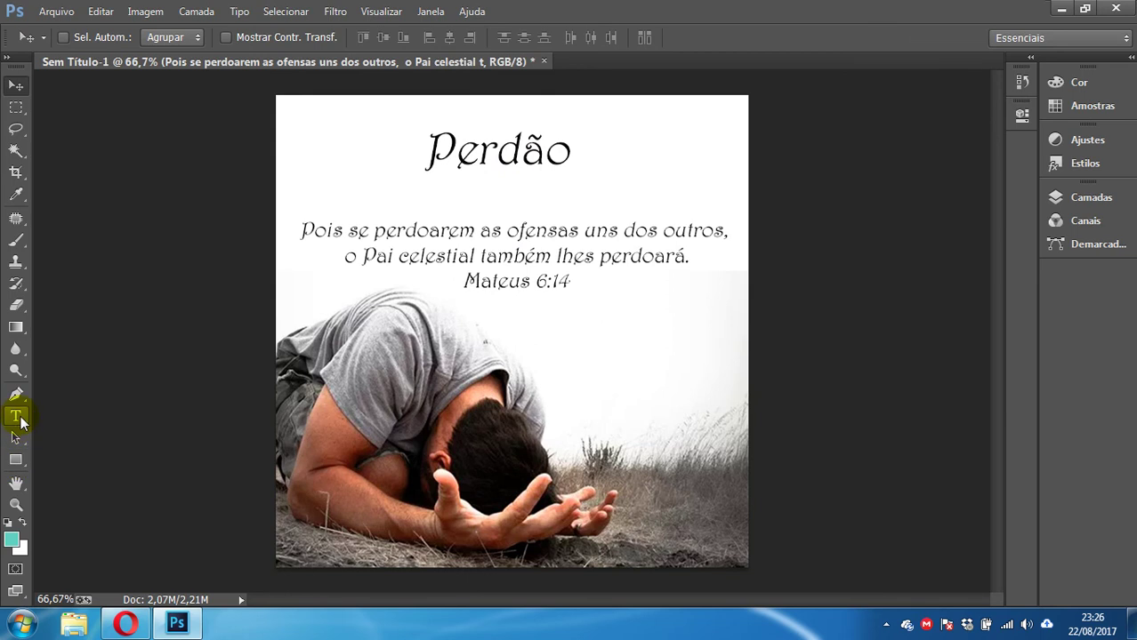
pyautogui.click(18, 418)
pyautogui.click(194, 38)
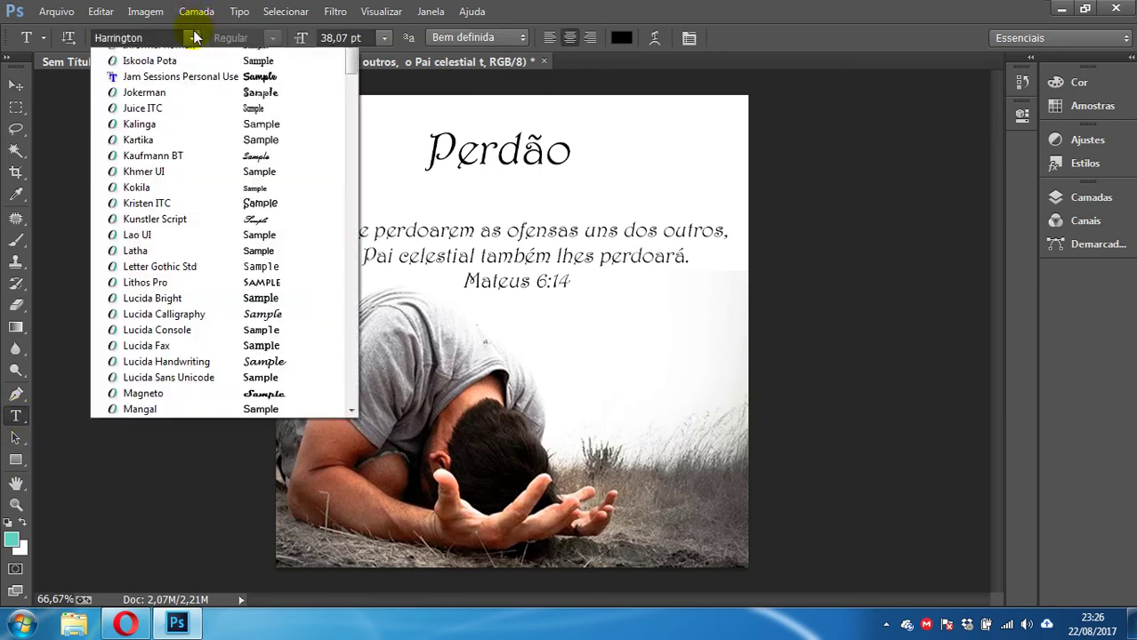
pyautogui.moveTo(355, 223); pyautogui.dragTo(351, 171)
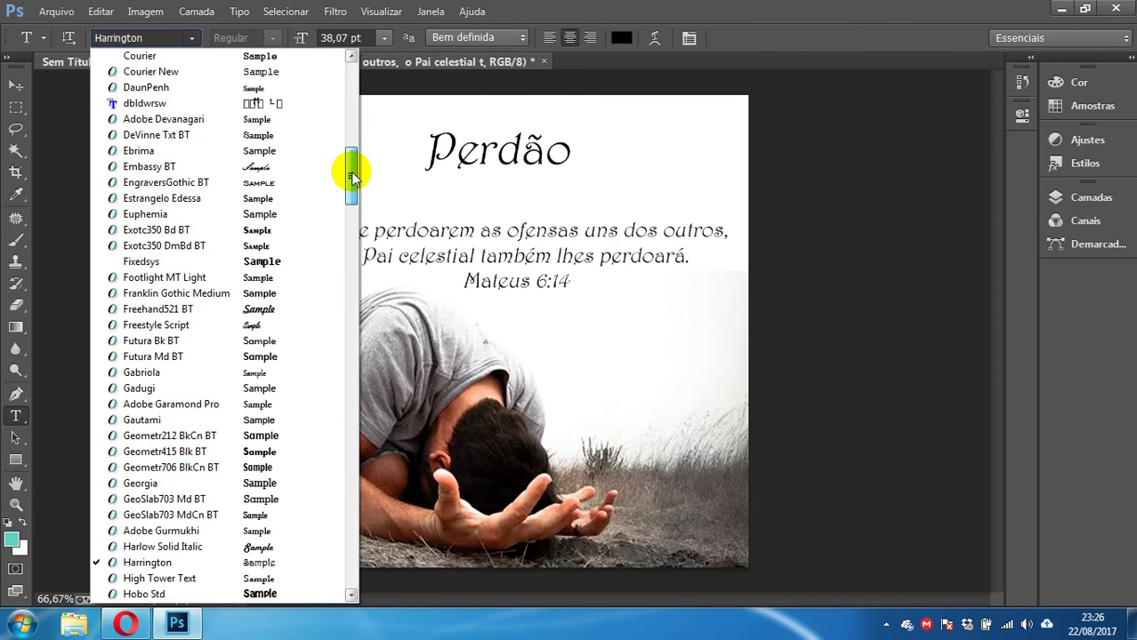
pyautogui.click(304, 226)
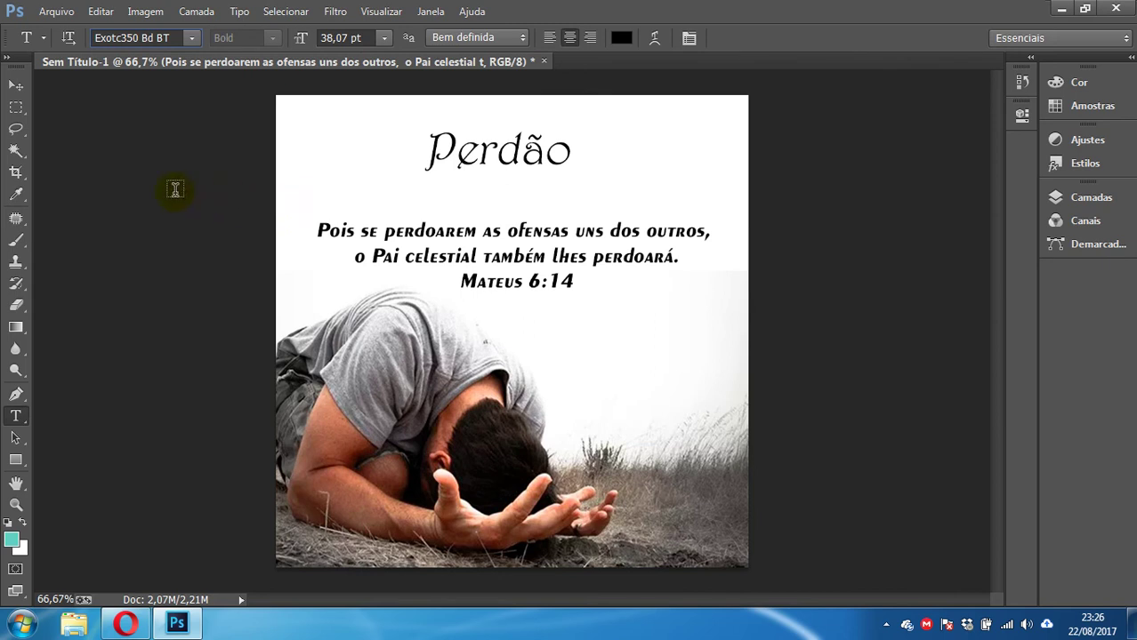
# Change the "Perdão" title's font to Exotc350 DmBd BT and commit the text edit.
pyautogui.moveTo(433, 142); pyautogui.dragTo(568, 135)
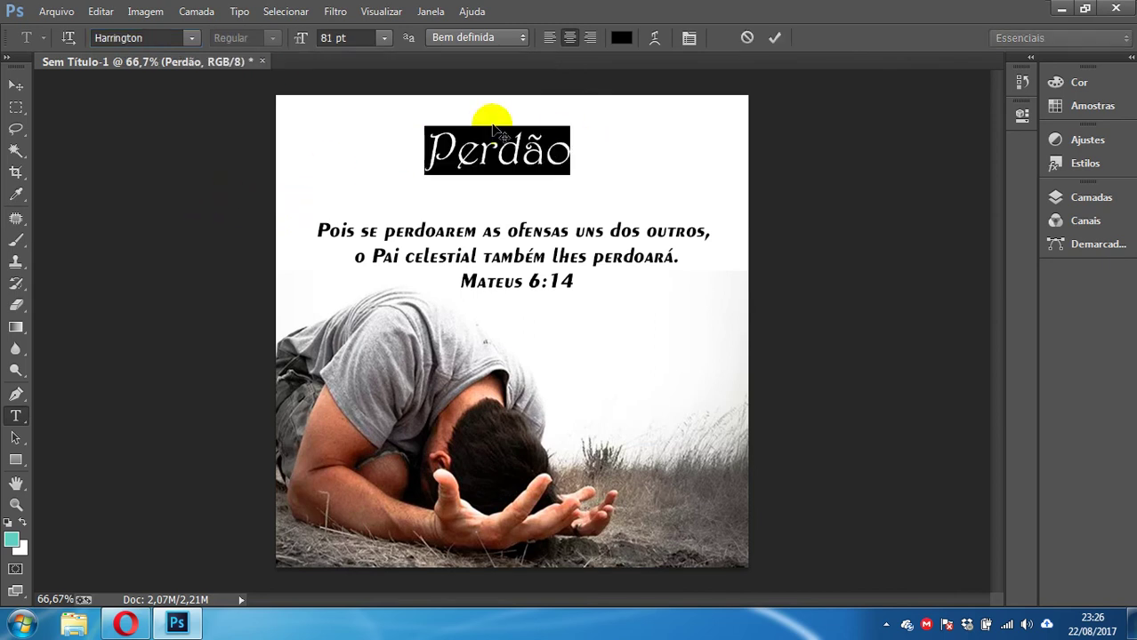
pyautogui.click(195, 37)
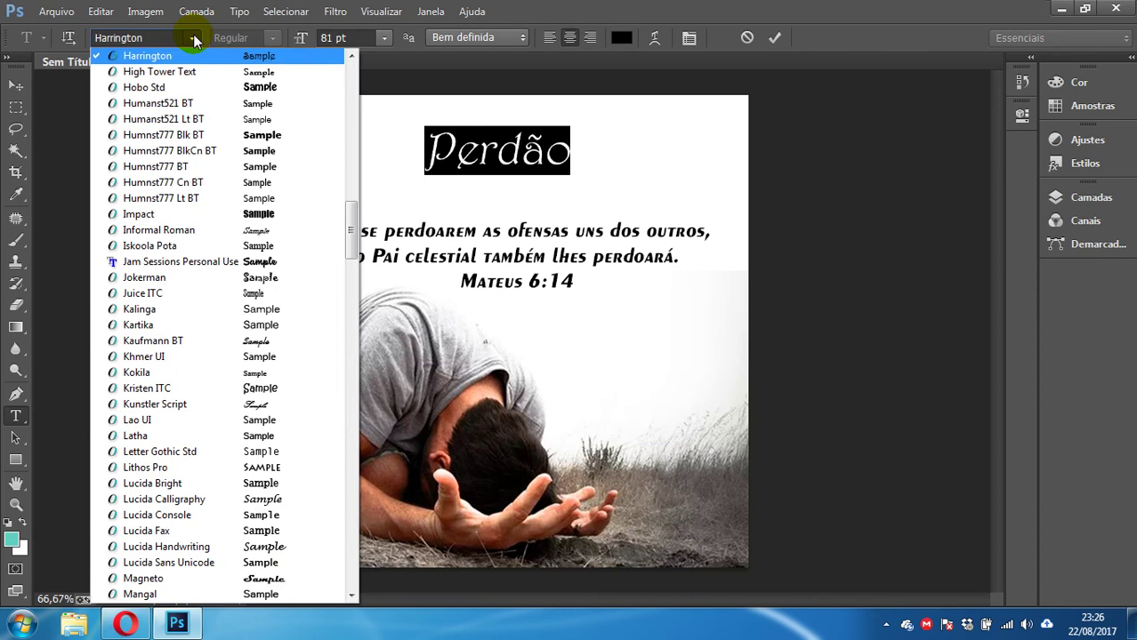
pyautogui.moveTo(349, 233); pyautogui.dragTo(355, 170)
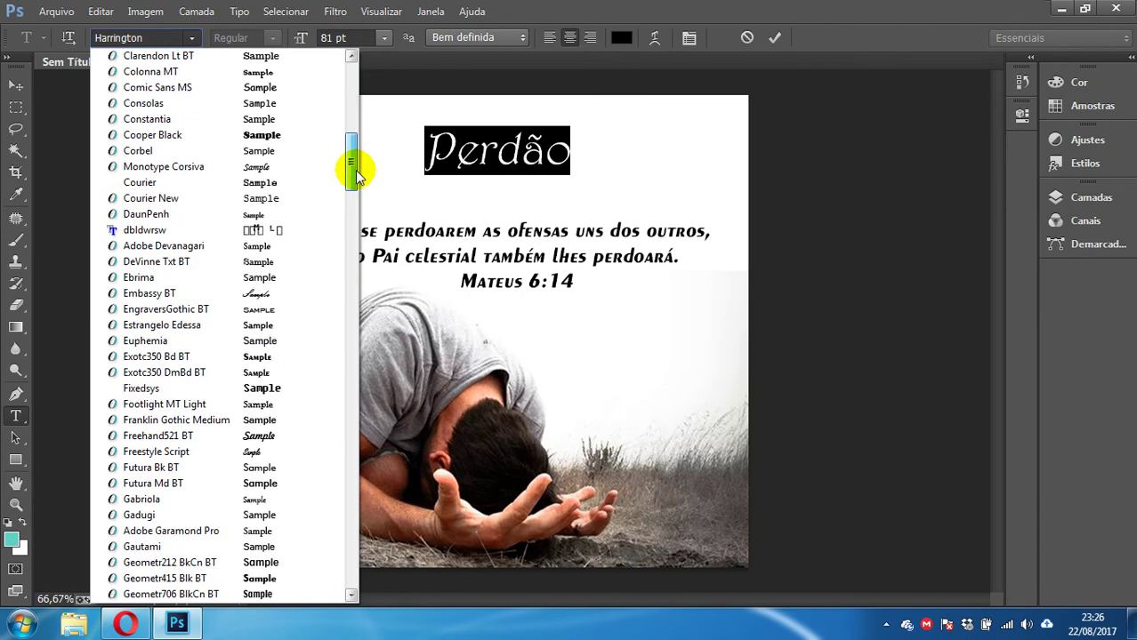
pyautogui.click(286, 373)
pyautogui.click(16, 85)
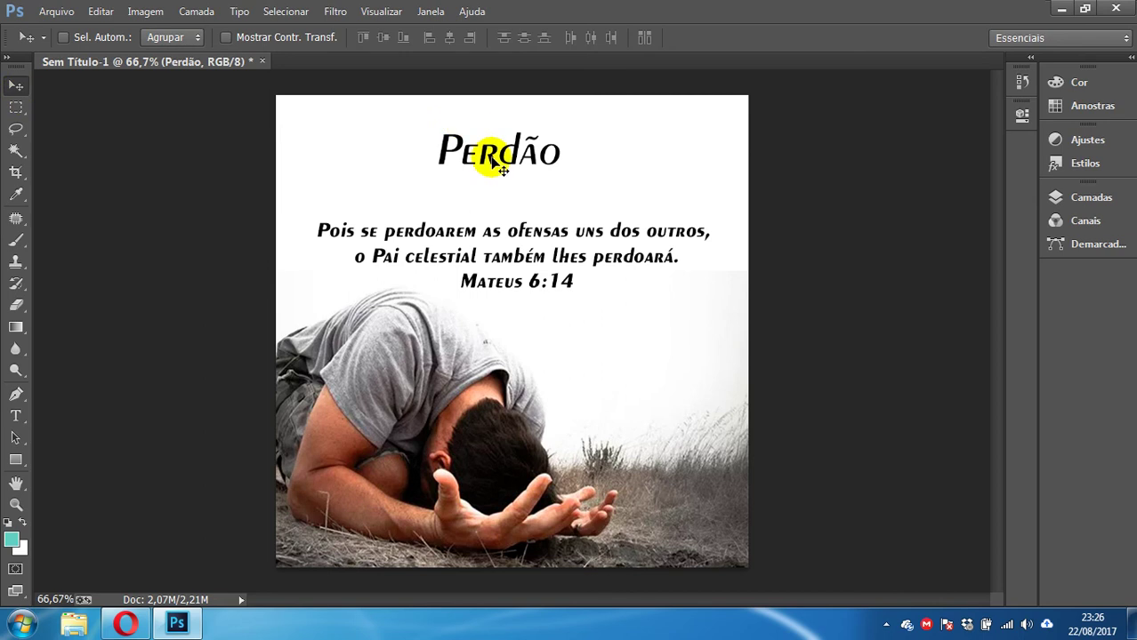
# Enlarge the "Perdão" title proportionally with Free Transform, centre it near the canvas's upper edge, and apply the transformation.
pyautogui.rightClick(491, 158)
pyautogui.click(522, 169)
pyautogui.hotkey('ctrl', 't')
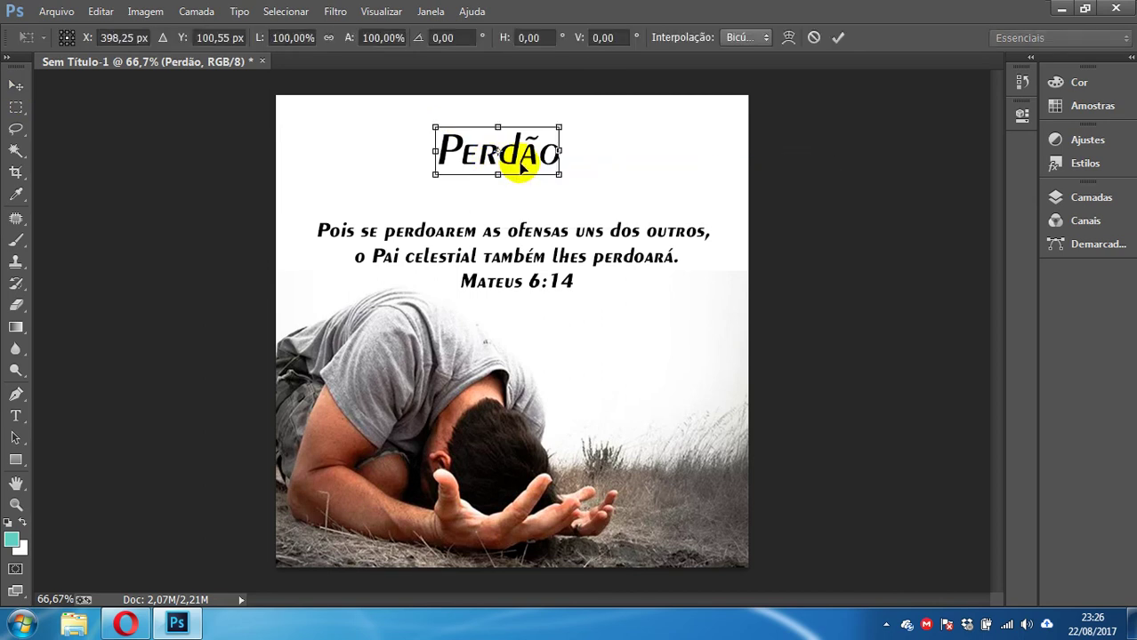
pyautogui.click(327, 38)
pyautogui.moveTo(559, 174); pyautogui.dragTo(532, 163)
pyautogui.press('Return')
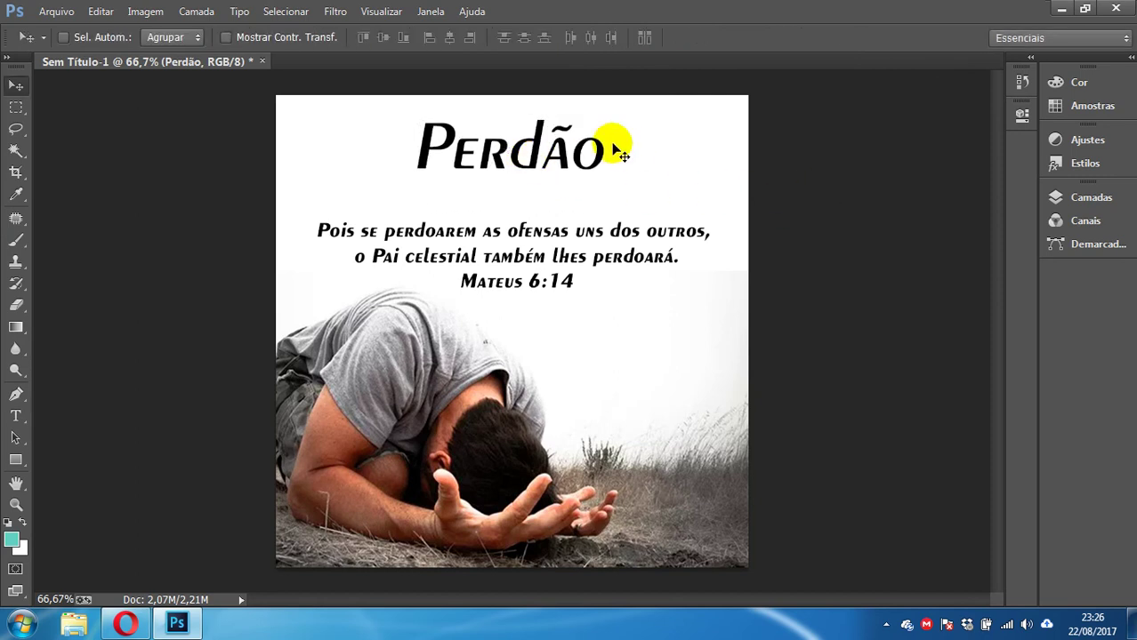
# Select the verse text layer and move it slightly up toward the "Perdão" title.
pyautogui.rightClick(489, 242)
pyautogui.click(498, 252)
pyautogui.moveTo(516, 235); pyautogui.dragTo(516, 224)
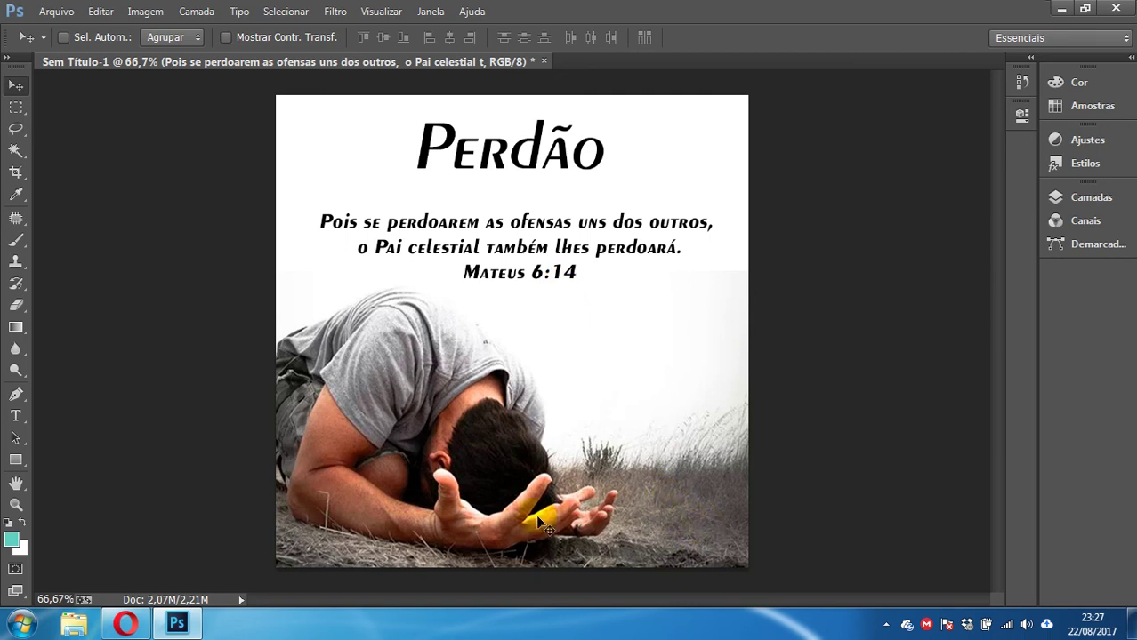
# Switch to the Opera browser and search Google Images for "logo evg".
pyautogui.click(126, 623)
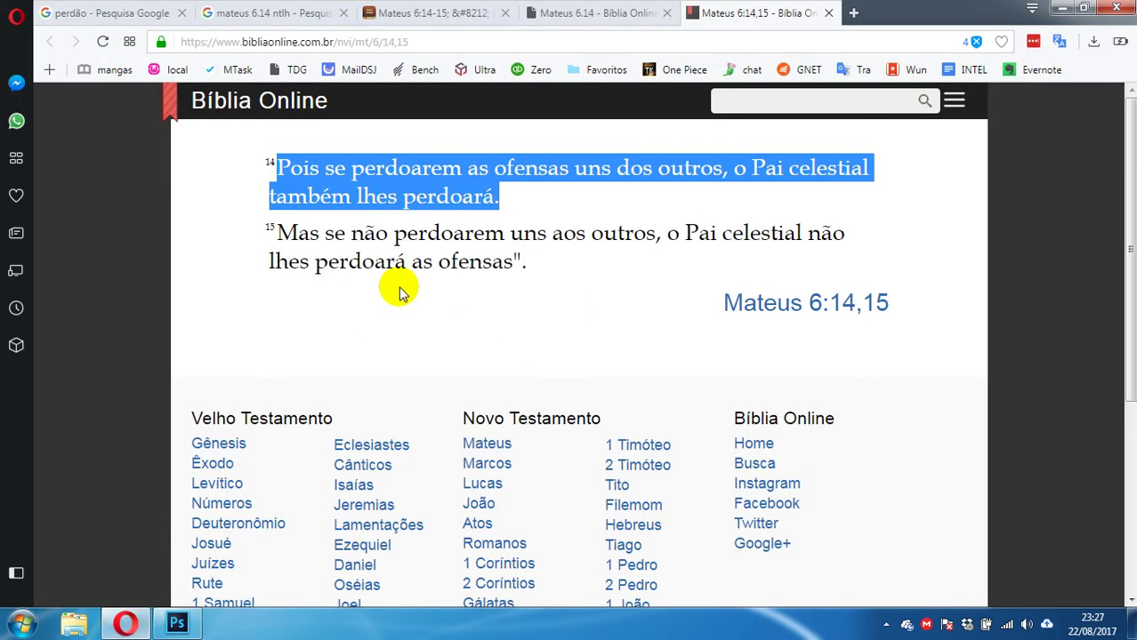
pyautogui.click(453, 41)
pyautogui.write('logo ')
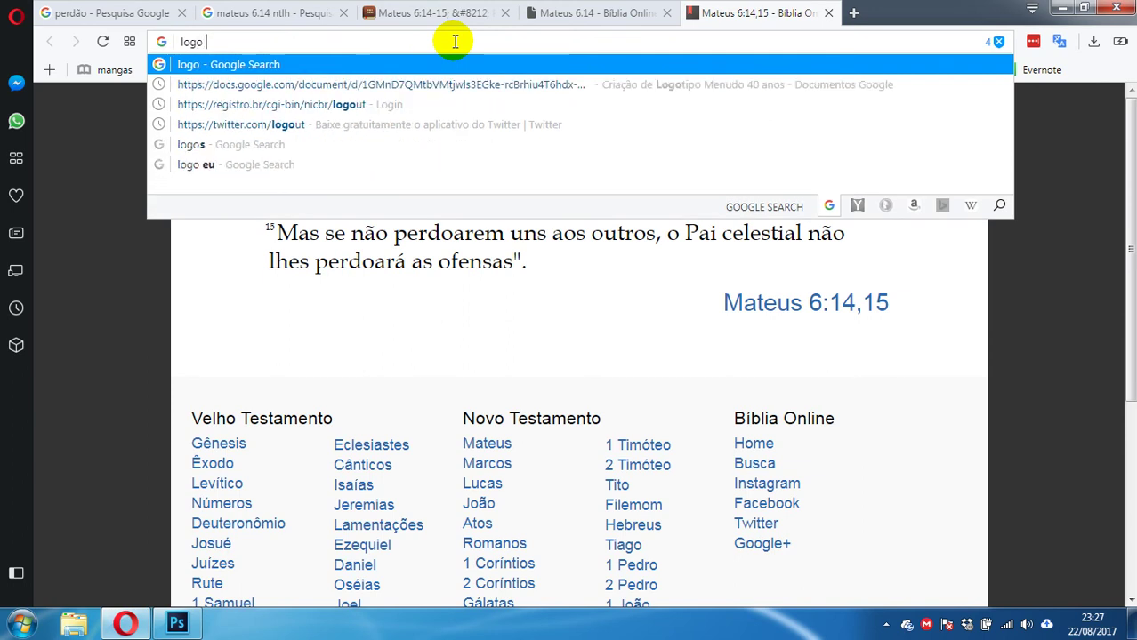
pyautogui.write('evg')
pyautogui.press('Return')
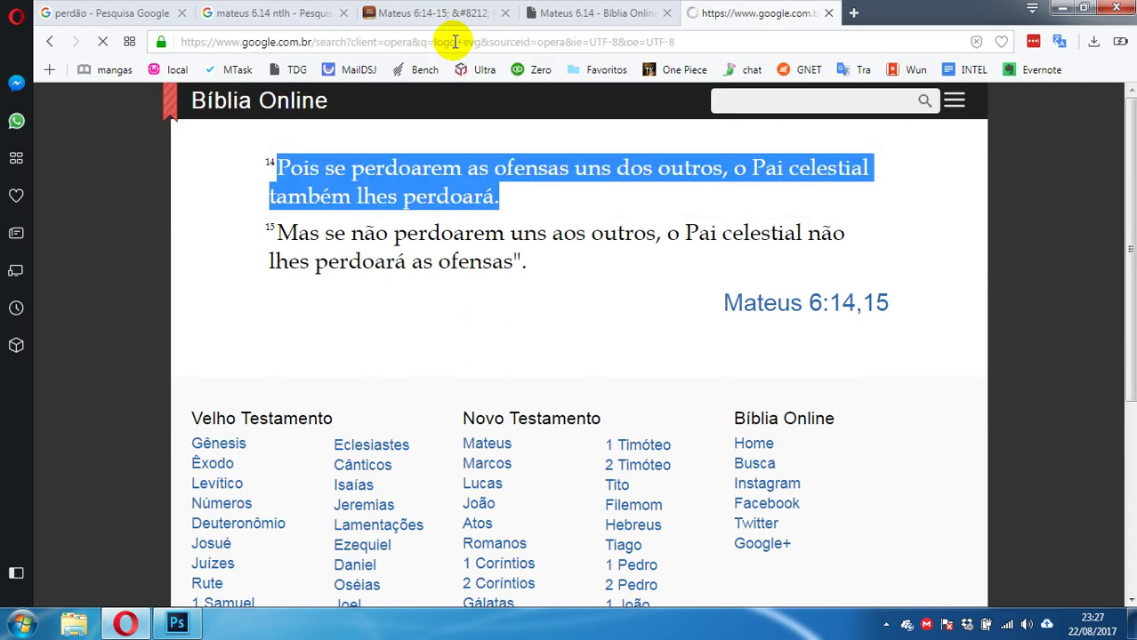
pyautogui.click(250, 166)
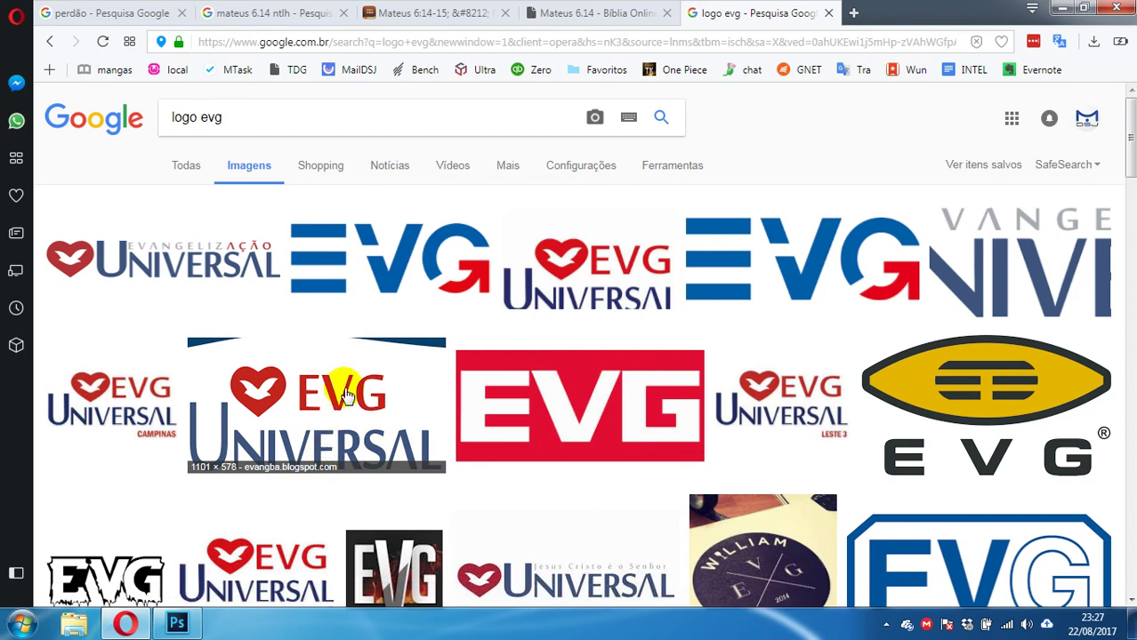
# Open the 1101 × 578 EVG Universal logo from Evangelização Bahia at full size and copy the image.
pyautogui.scroll(-3, 287, 381)
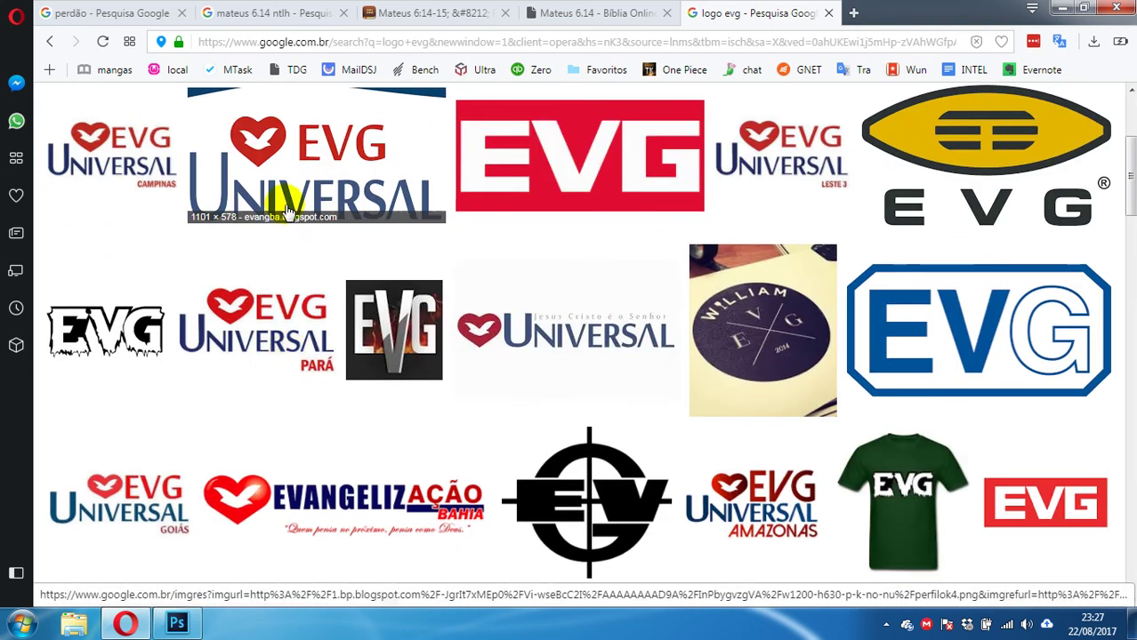
pyautogui.click(318, 155)
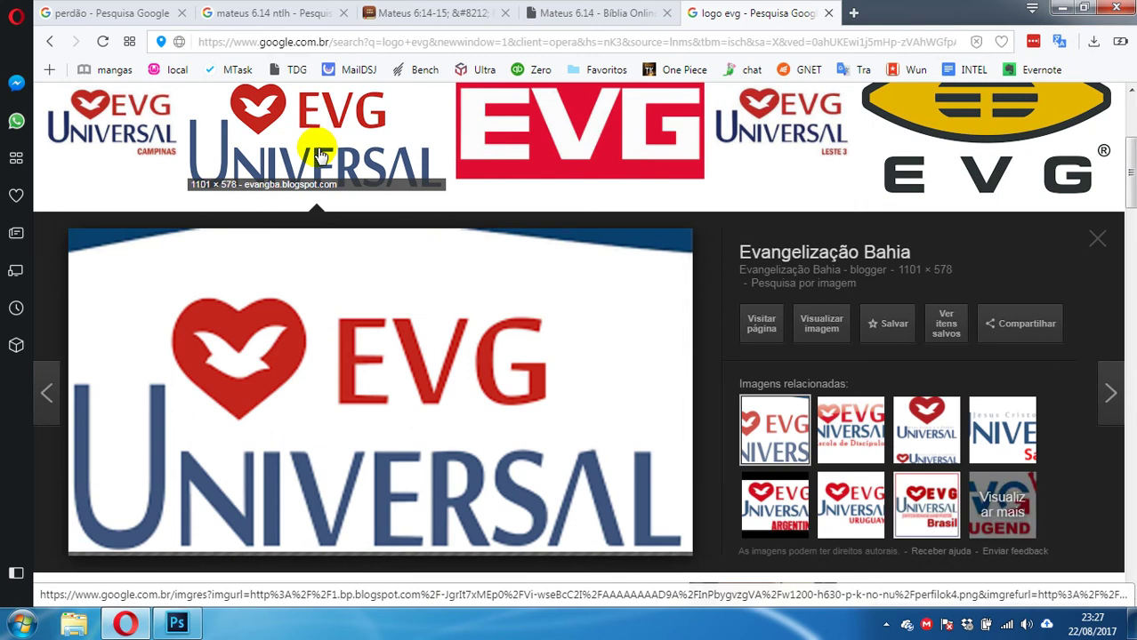
pyautogui.click(828, 334)
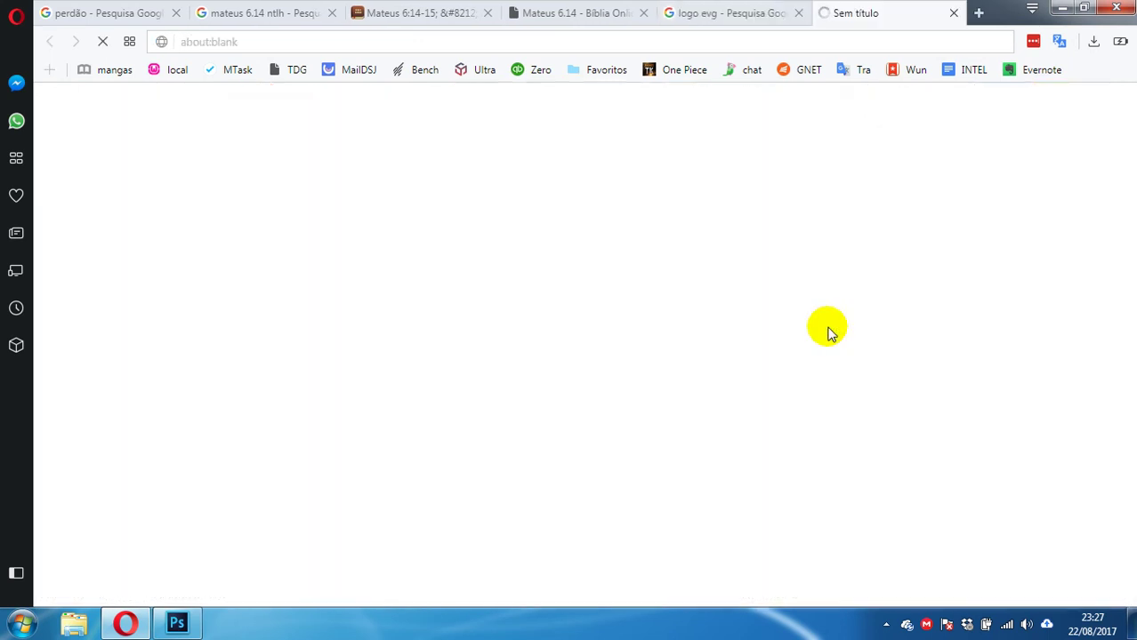
pyautogui.click(953, 12)
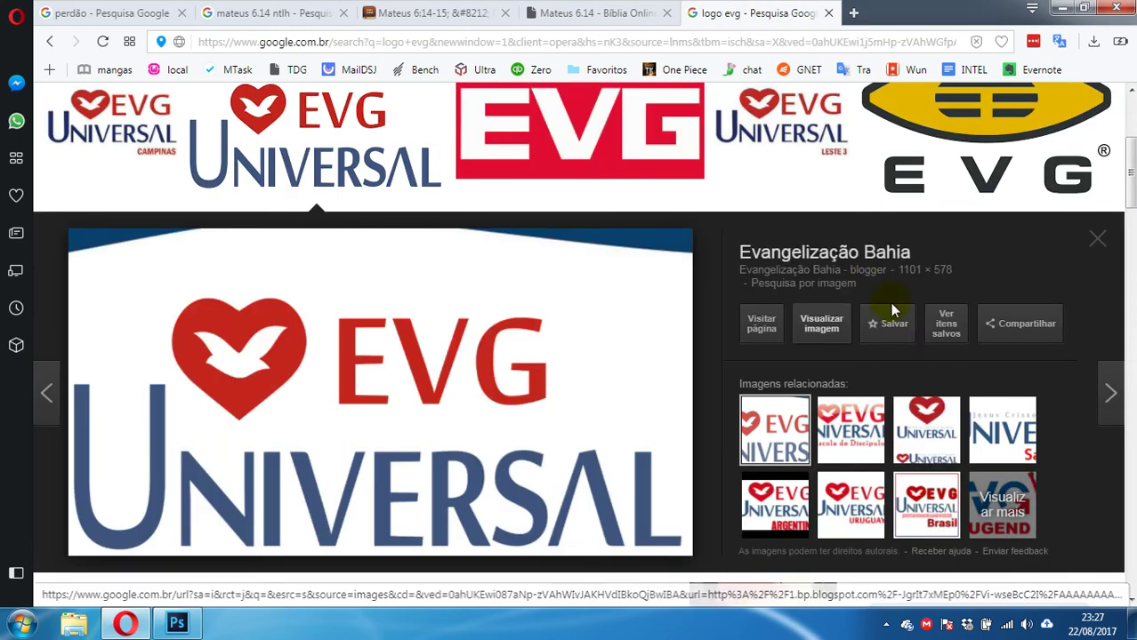
pyautogui.click(820, 324)
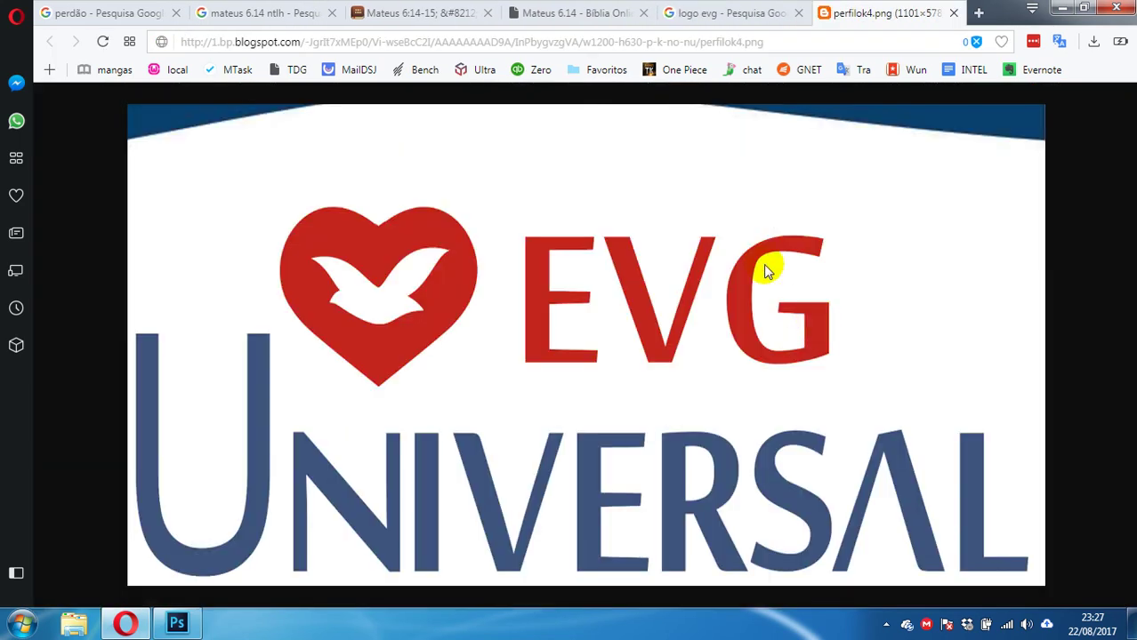
pyautogui.rightClick(752, 195)
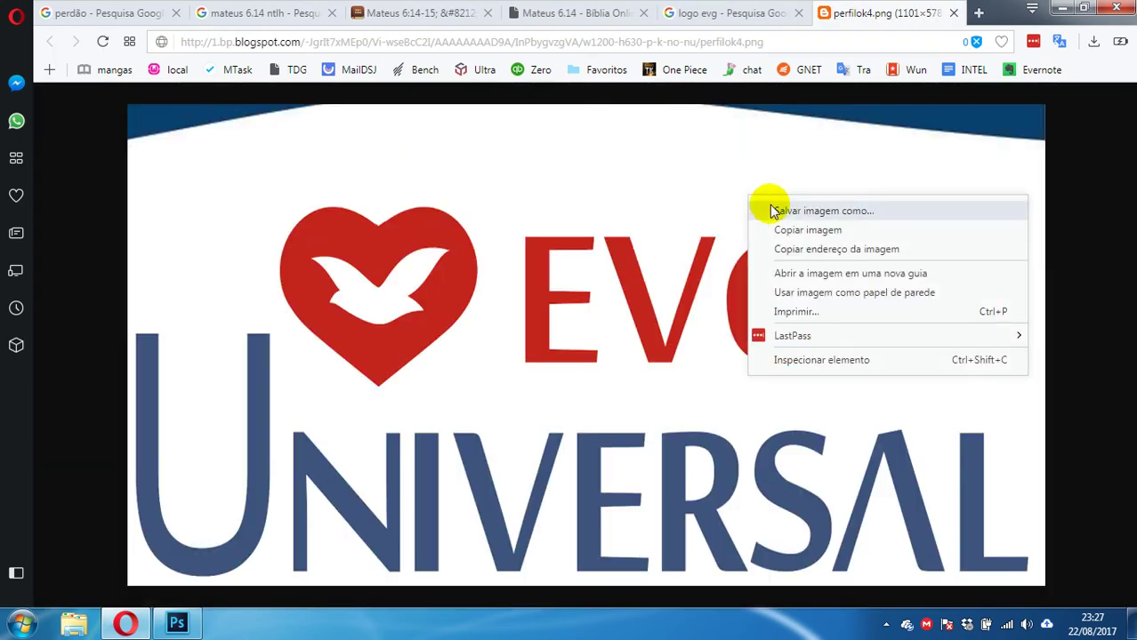
pyautogui.click(826, 233)
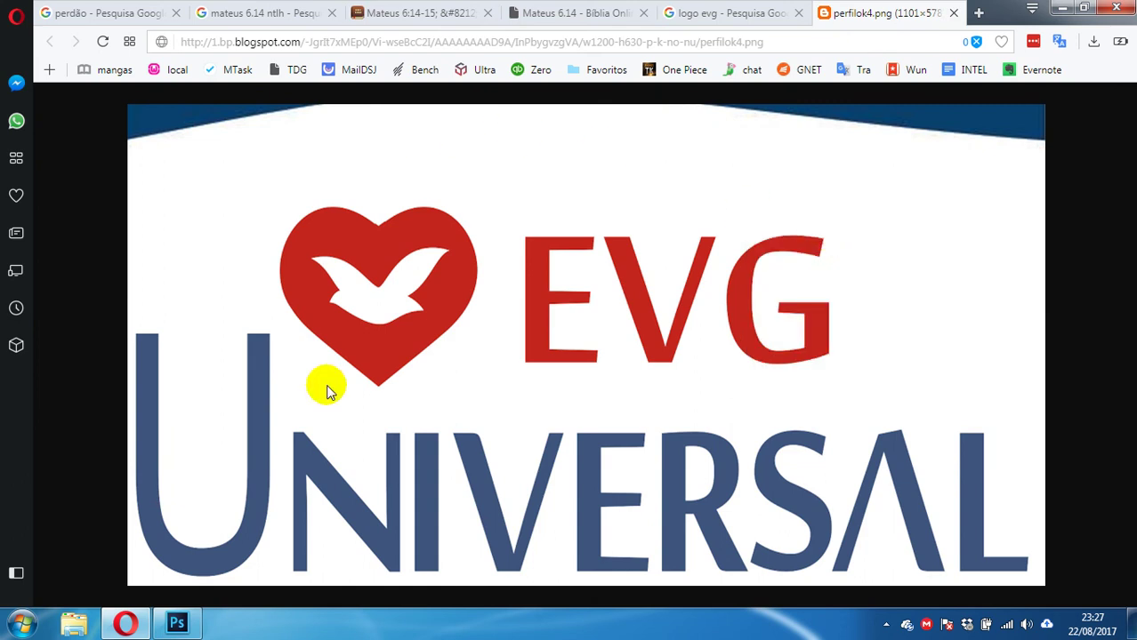
# Switch to Photoshop, paste the logo, scale it proportionally to 19.60%, and place it below the verse beside the man's back.
pyautogui.click(176, 623)
pyautogui.hotkey('ctrl', 'v')
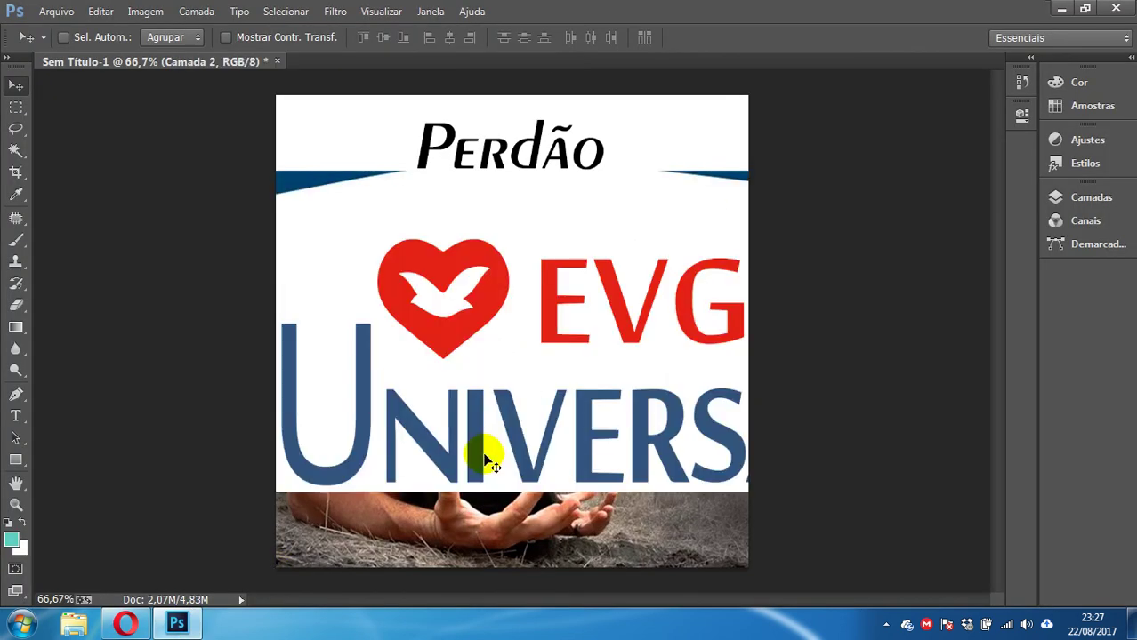
pyautogui.hotkey('ctrl', 't')
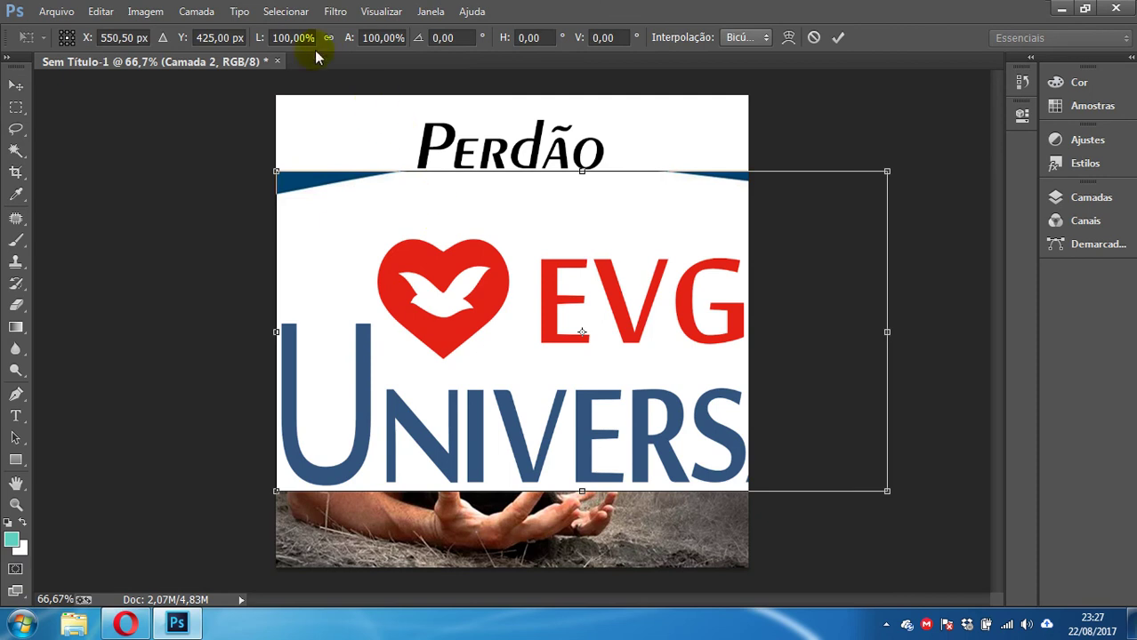
pyautogui.moveTo(894, 172); pyautogui.dragTo(685, 343)
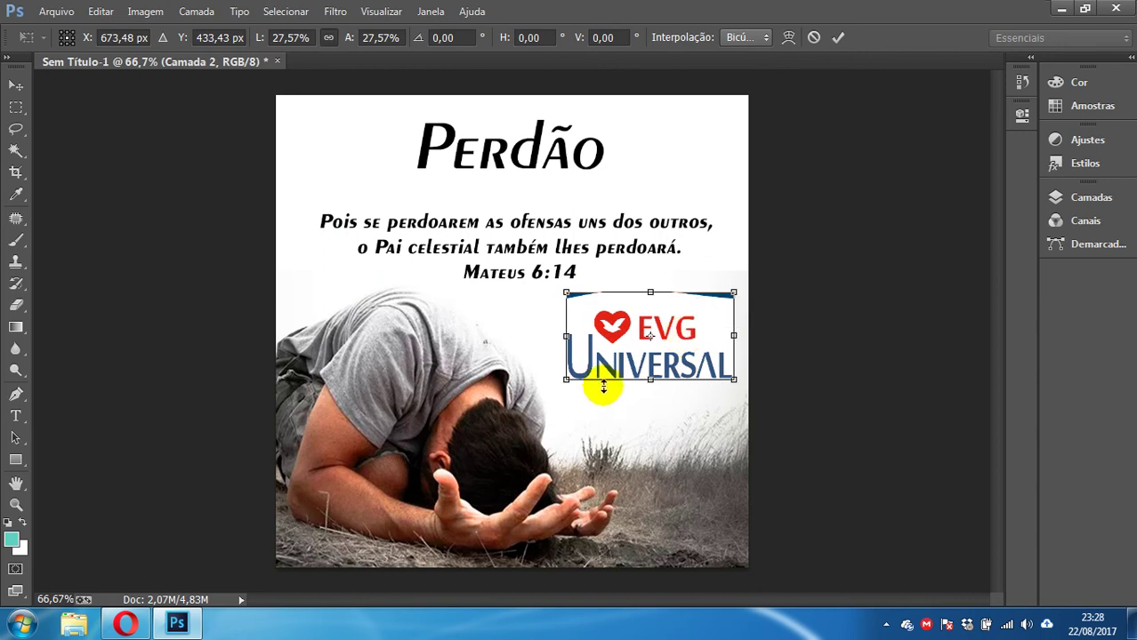
pyautogui.moveTo(566, 380); pyautogui.dragTo(615, 354)
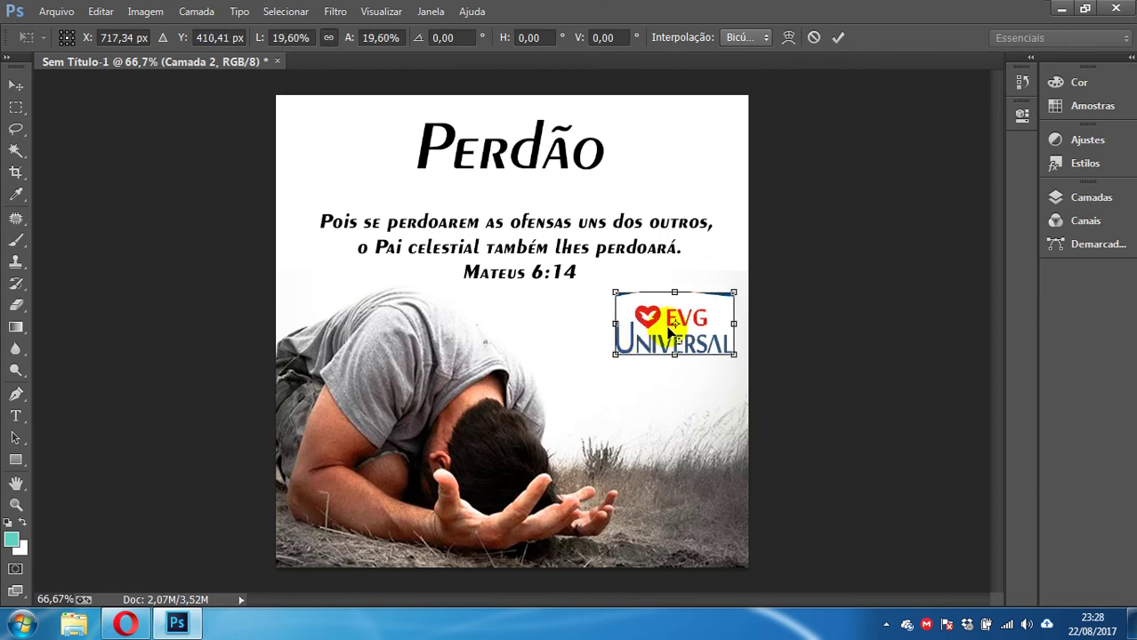
pyautogui.press('Return')
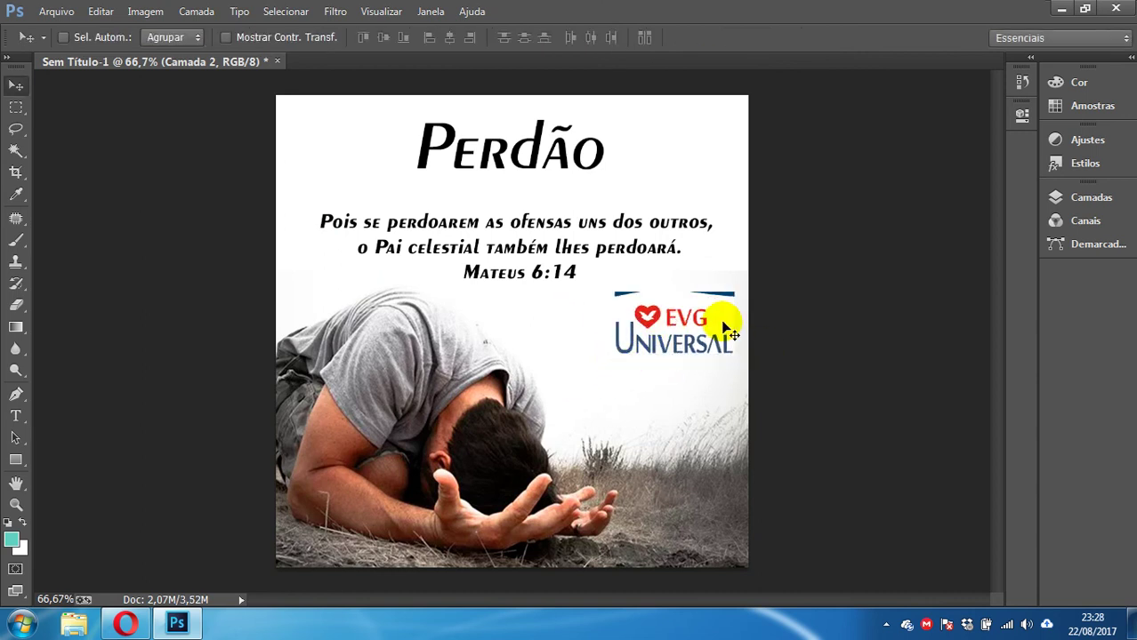
# Erase the blue strip above the EVG Universal logo and move the logo slightly up against the canvas's right edge.
pyautogui.click(16, 305)
pyautogui.moveTo(676, 291)
pyautogui.mouseDown()
pyautogui.moveTo(612, 288)
pyautogui.moveTo(741, 291)
pyautogui.mouseUp()
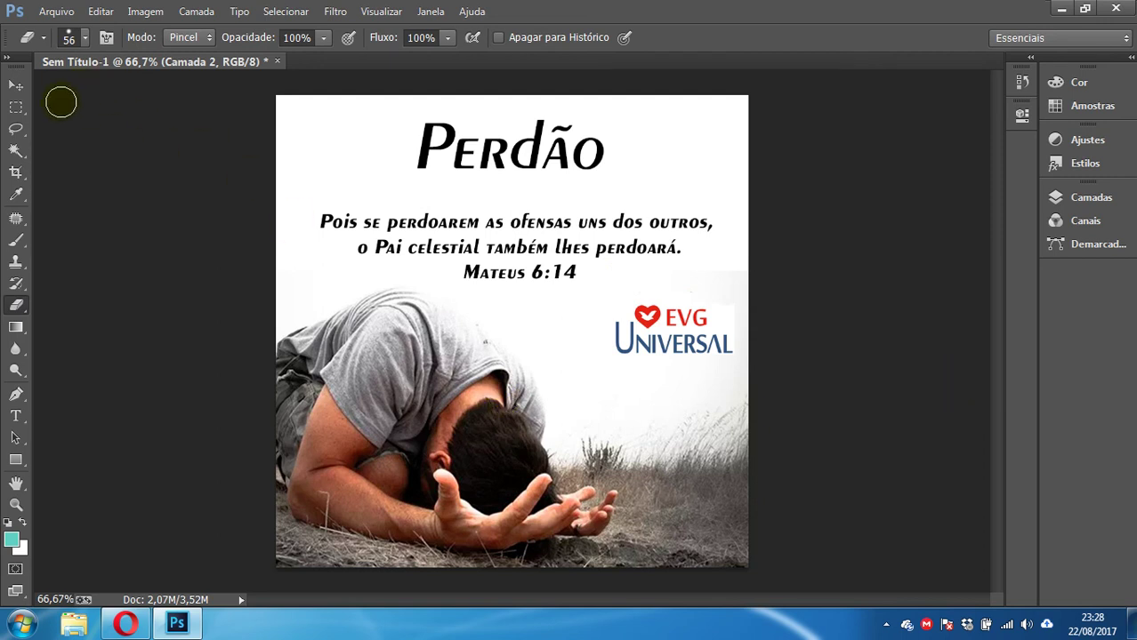
pyautogui.click(16, 86)
pyautogui.moveTo(673, 345)
pyautogui.mouseDown()
pyautogui.moveTo(687, 307)
pyautogui.moveTo(683, 331)
pyautogui.mouseUp()
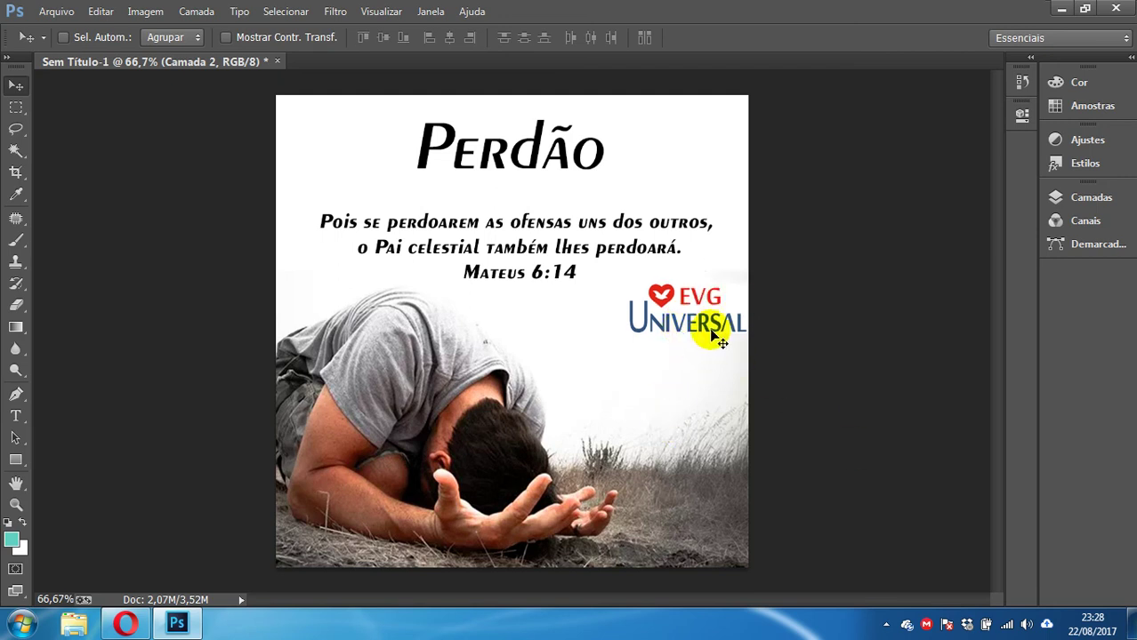
# Select the Eraser tool and the Camada 1 photo layer to clean up the photo's upper edge.
pyautogui.click(29, 304)
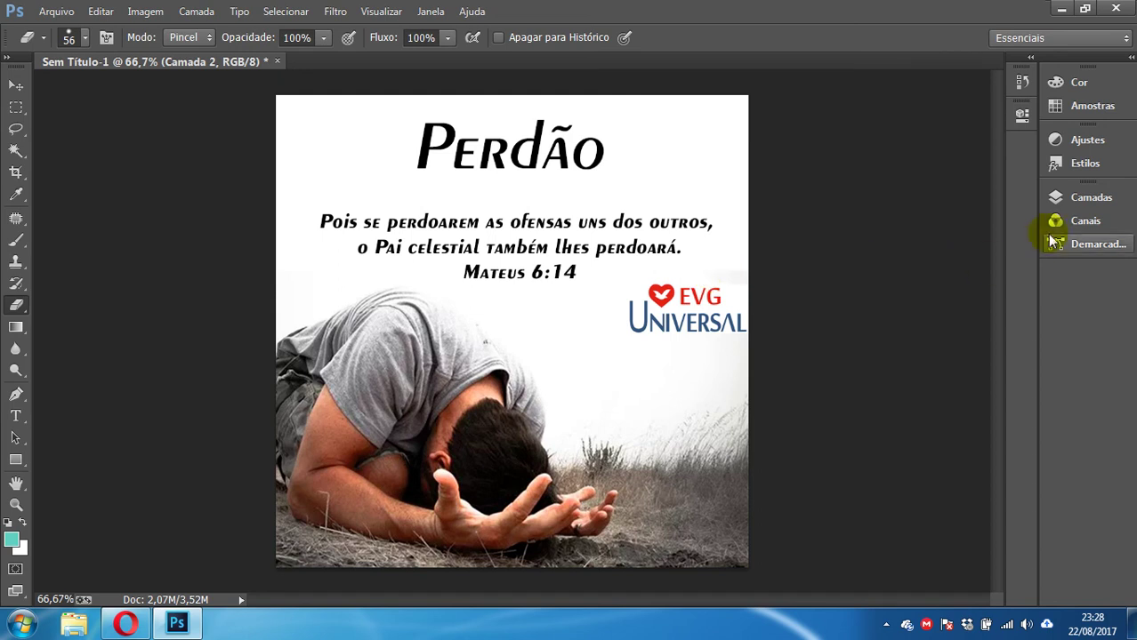
pyautogui.click(1091, 197)
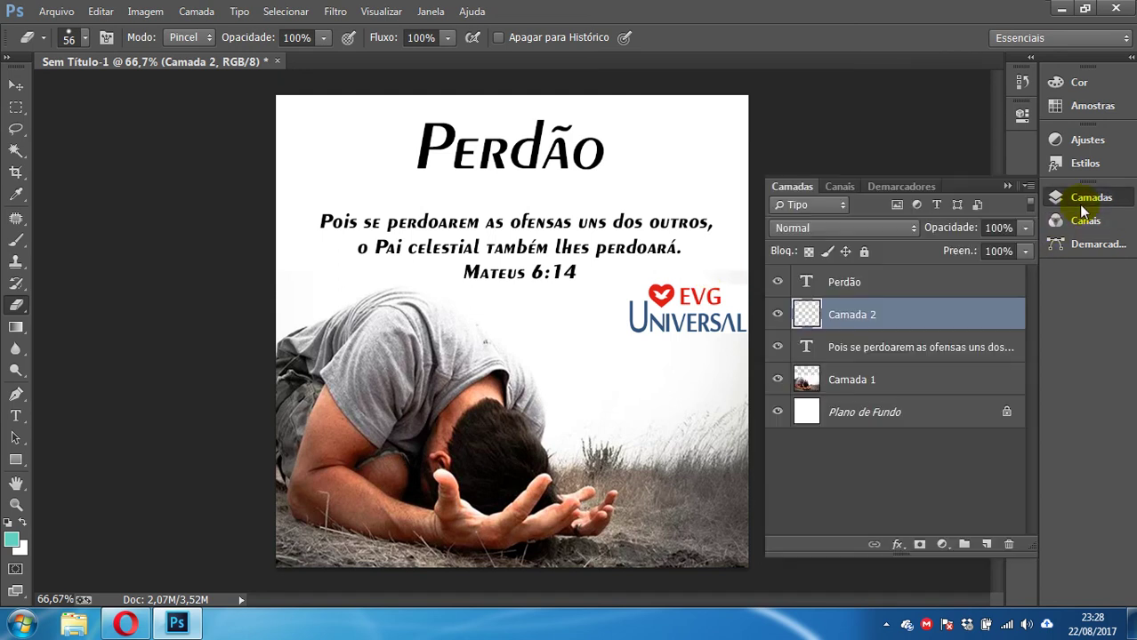
pyautogui.click(891, 391)
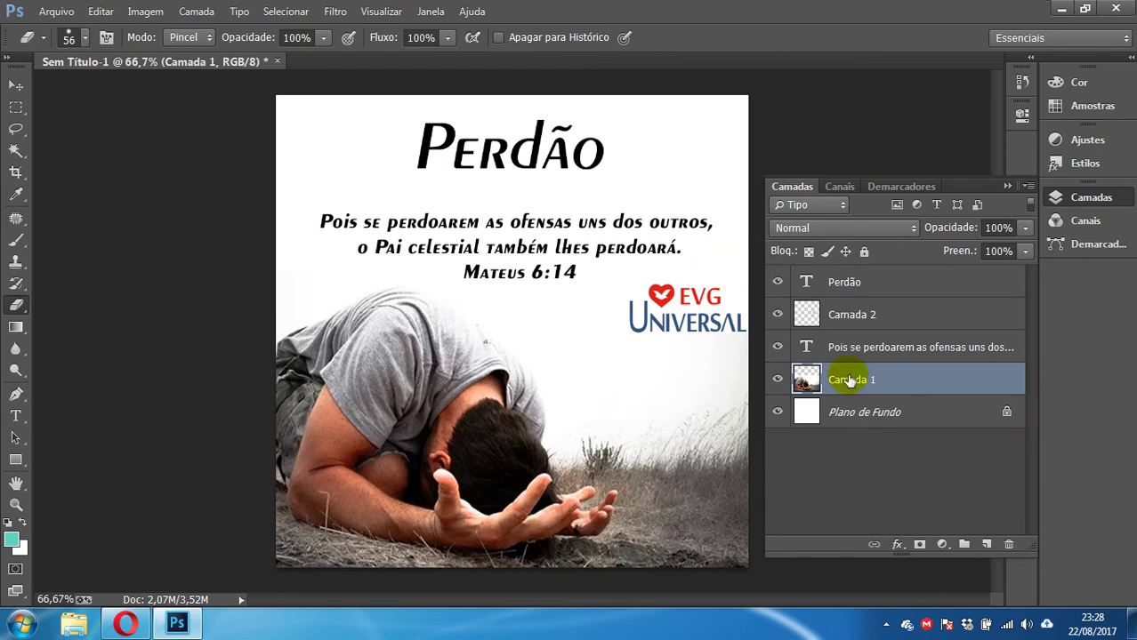
pyautogui.click(1080, 199)
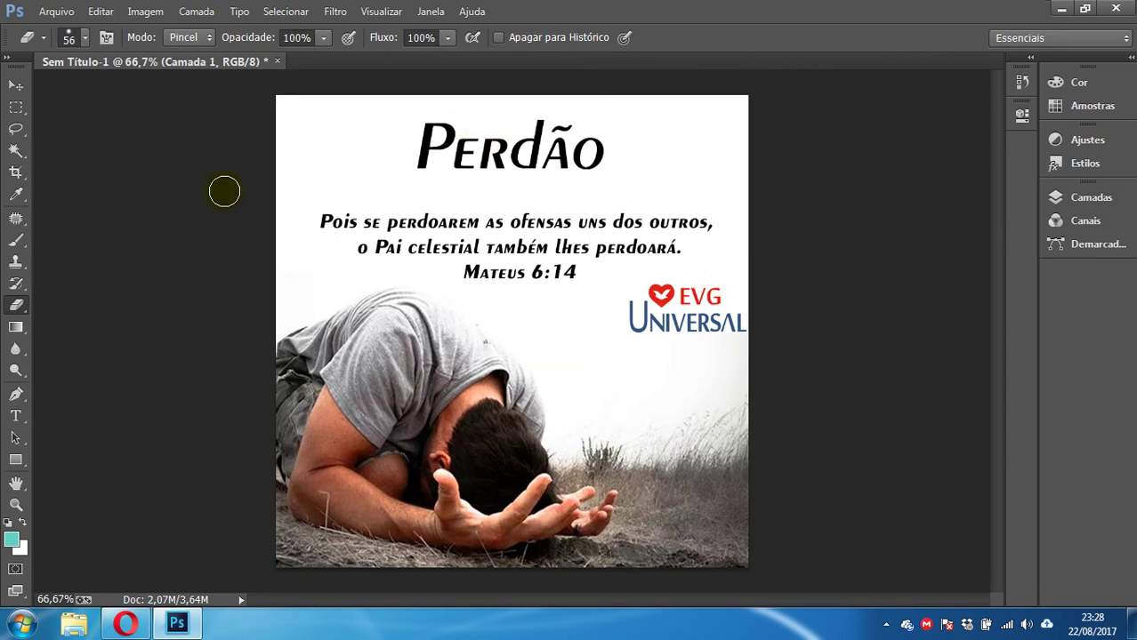
# Save the design to the desktop as a PNG named PERDAO, with Menor / Lento compression and no interlacing.
pyautogui.click(49, 12)
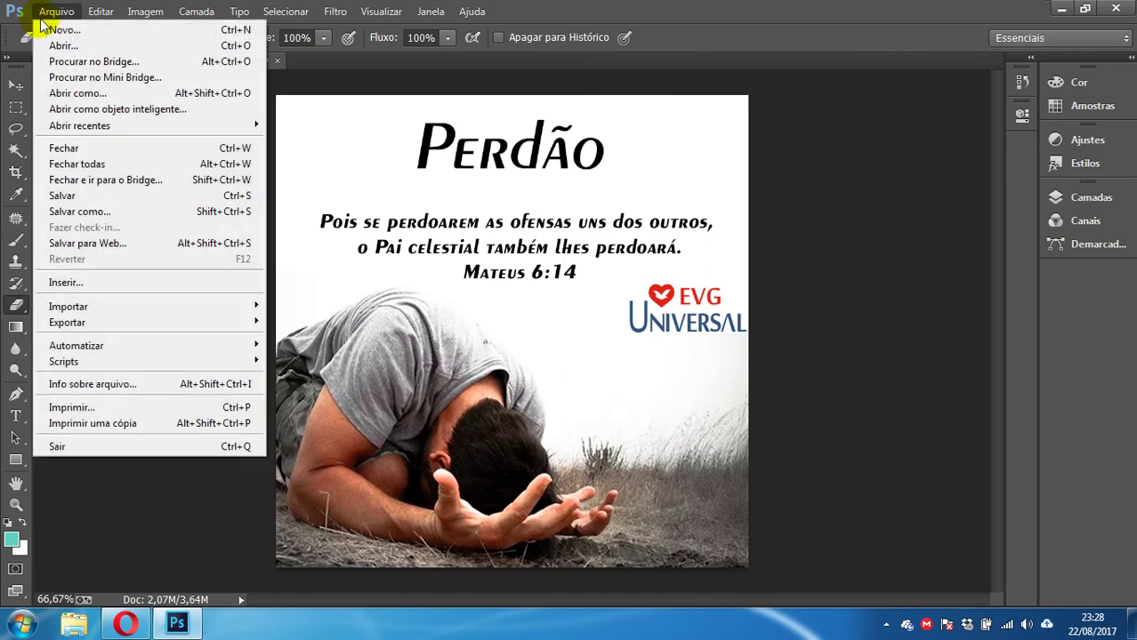
pyautogui.click(119, 212)
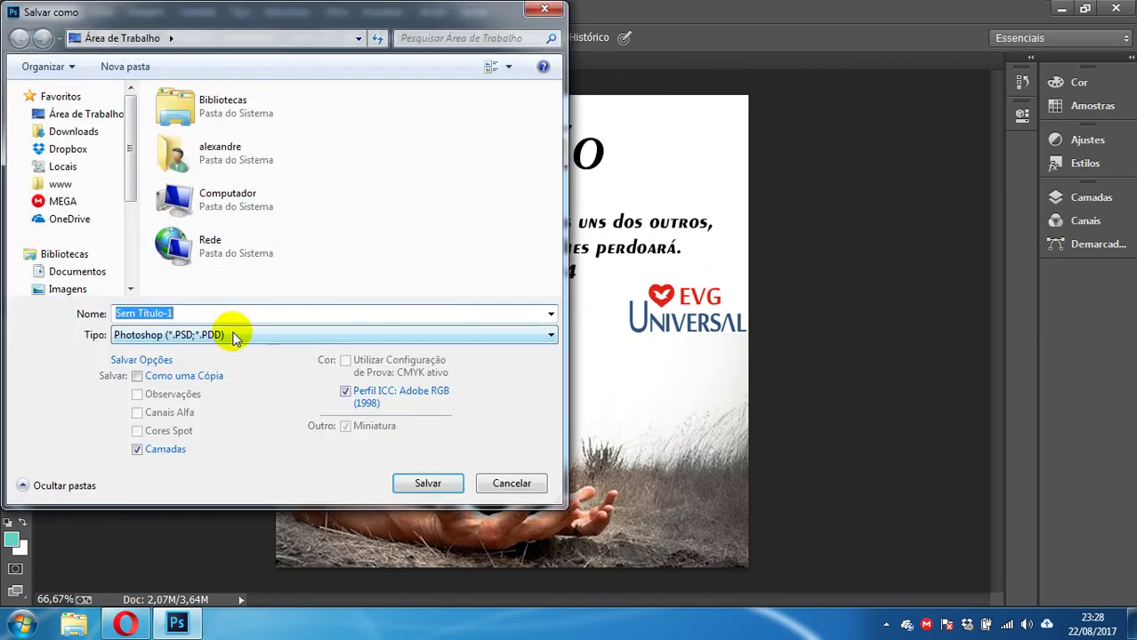
pyautogui.click(234, 335)
pyautogui.click(233, 335)
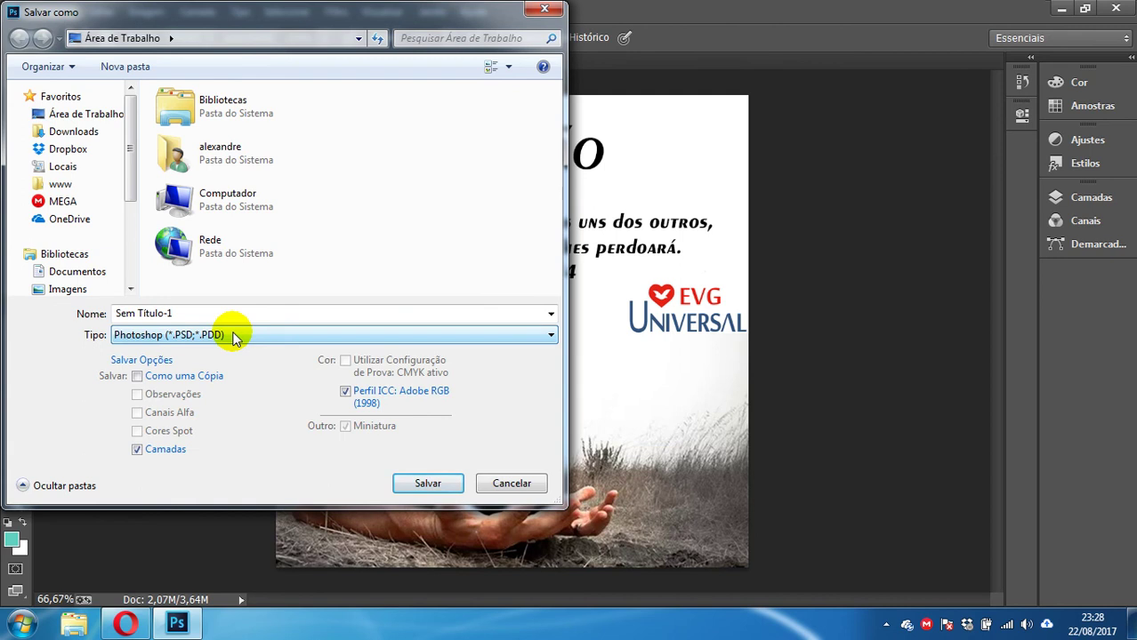
pyautogui.click(233, 335)
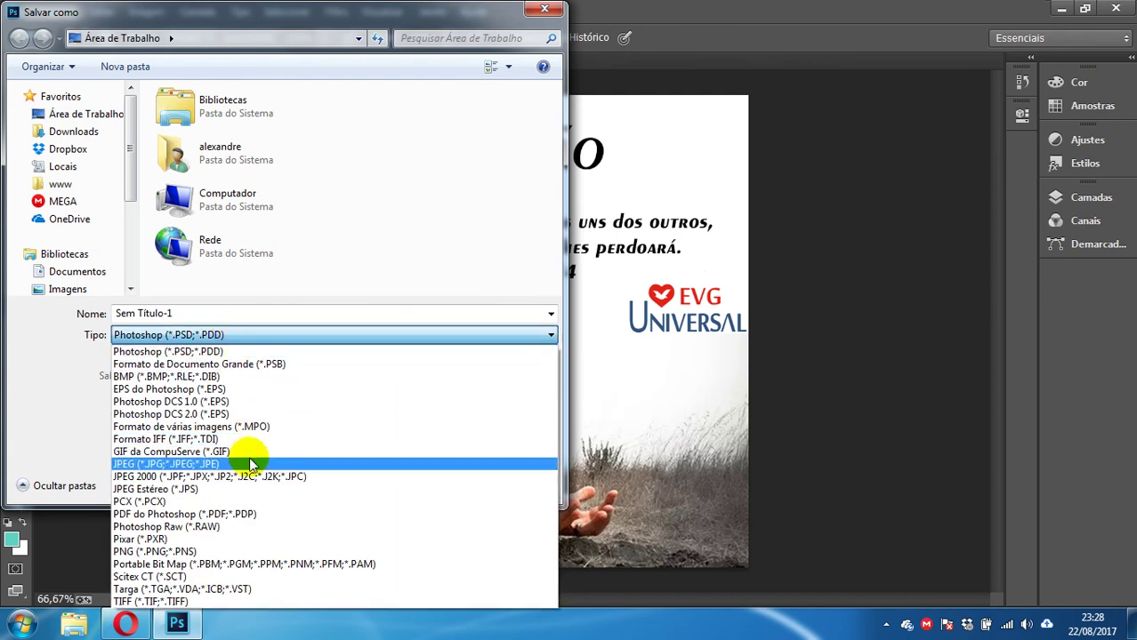
pyautogui.click(235, 550)
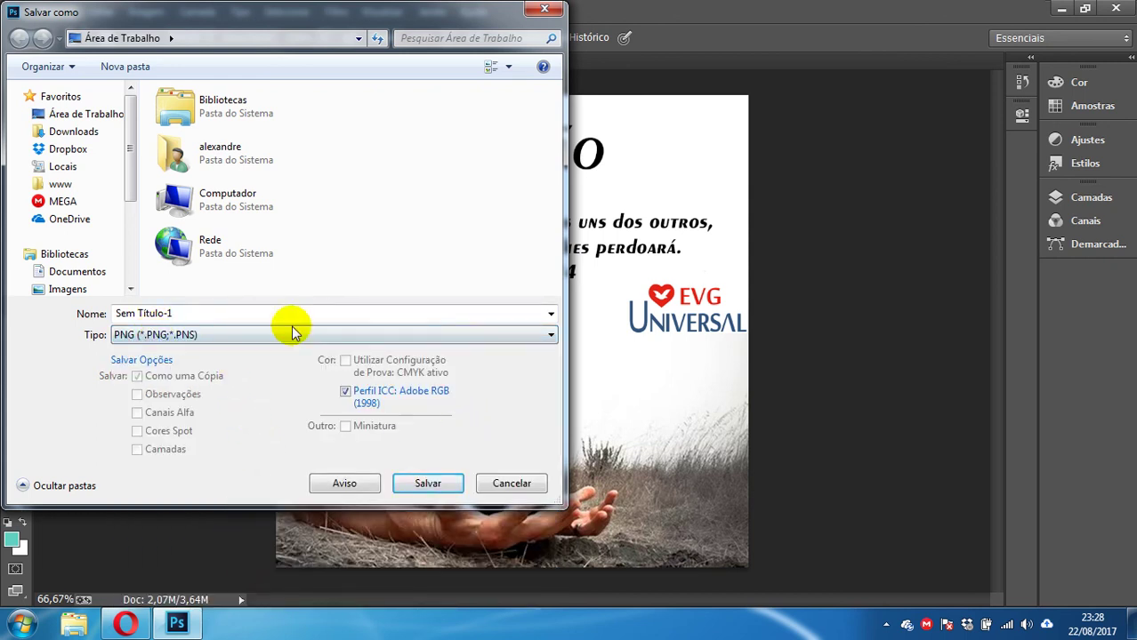
pyautogui.click(250, 317)
pyautogui.write('PERDAO')
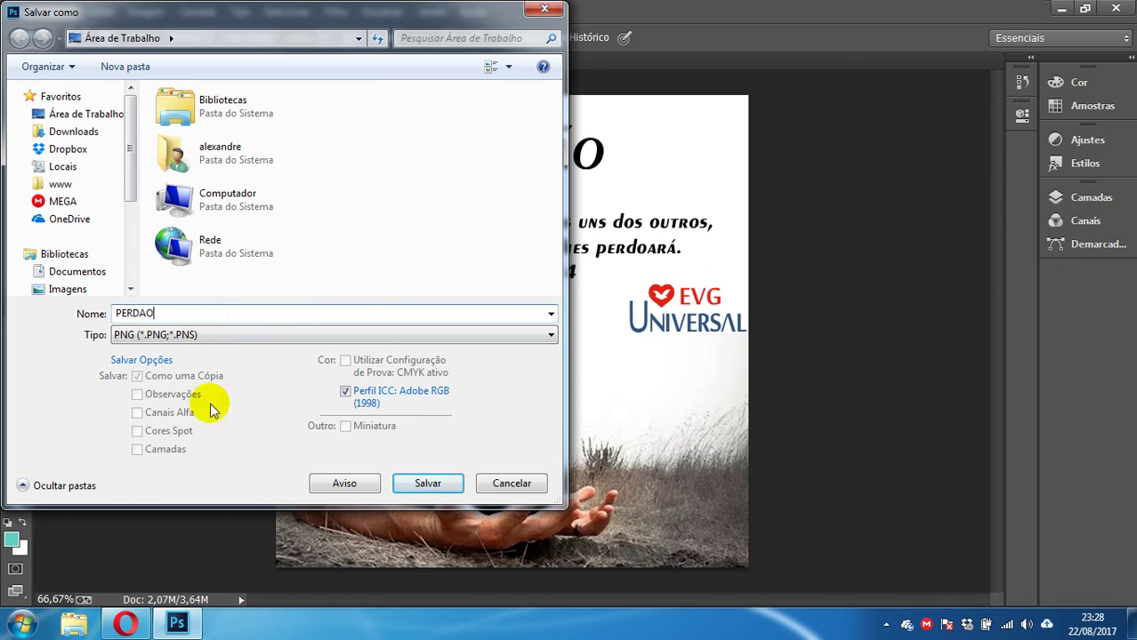
pyautogui.click(430, 481)
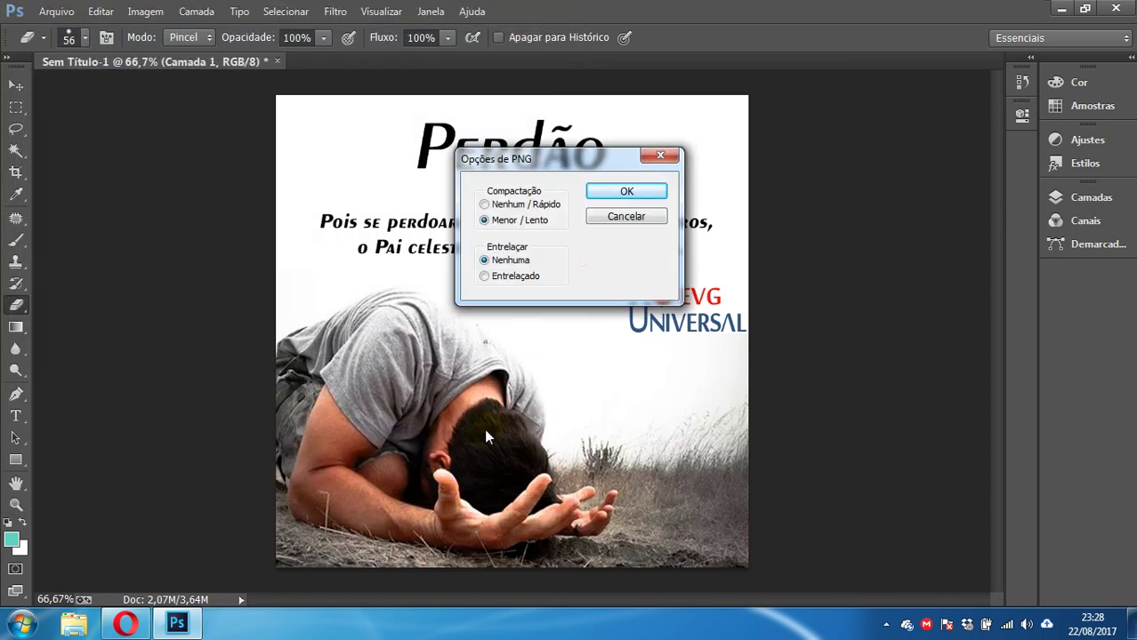
pyautogui.click(637, 192)
# Show the desktop and open the PERDAO image in Windows Photo Viewer to check the exported design.
pyautogui.click(1133, 623)
pyautogui.click(767, 209)
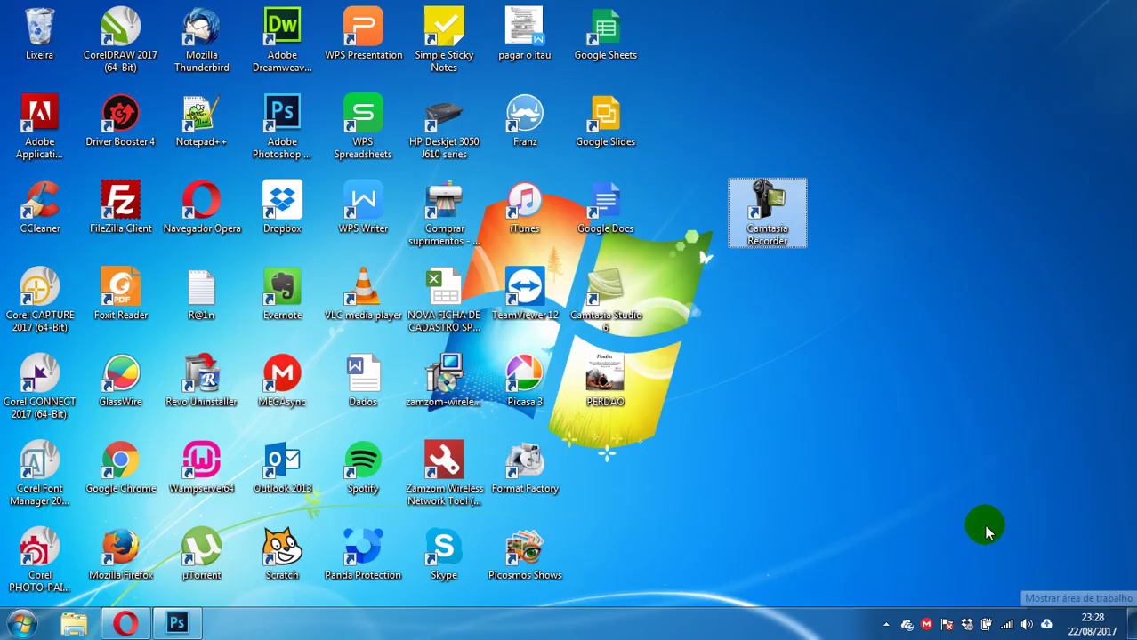
pyautogui.rightClick(620, 369)
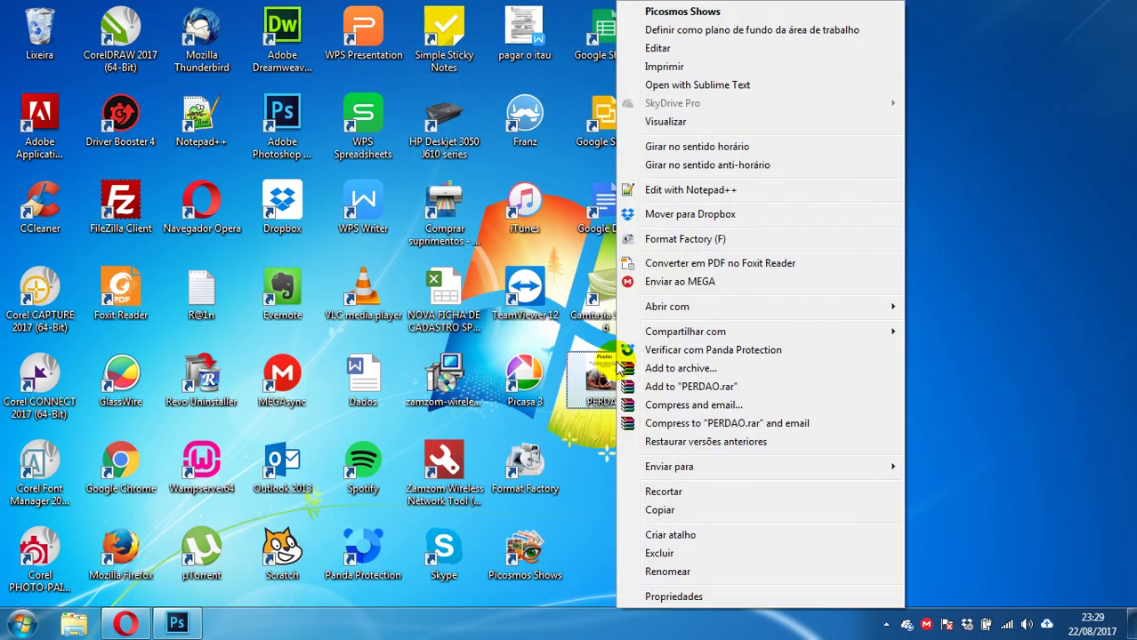
pyautogui.moveTo(731, 303)
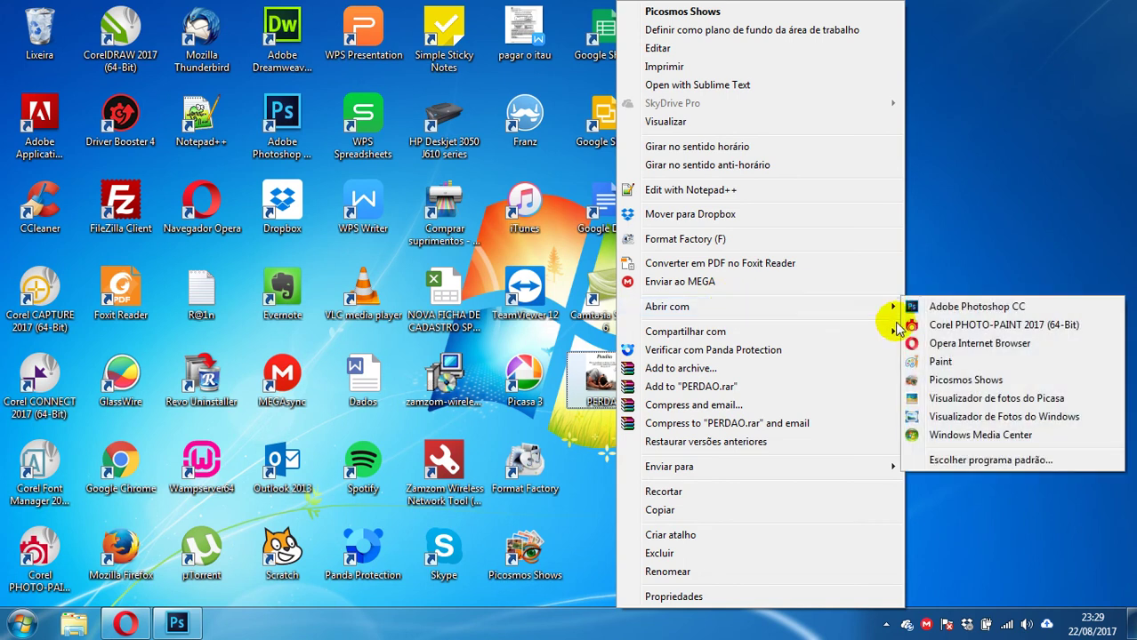
pyautogui.click(956, 416)
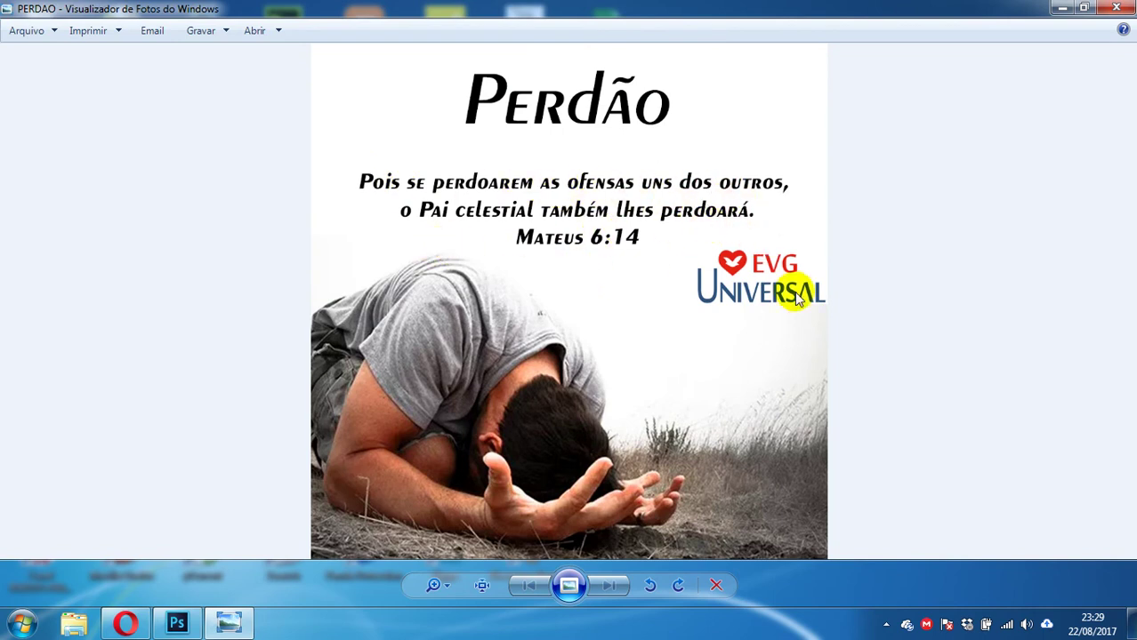
# Switch to the Opera browser and go to facebook.com.br.
pyautogui.click(126, 623)
pyautogui.click(388, 45)
pyautogui.write('FACEbook.com.br')
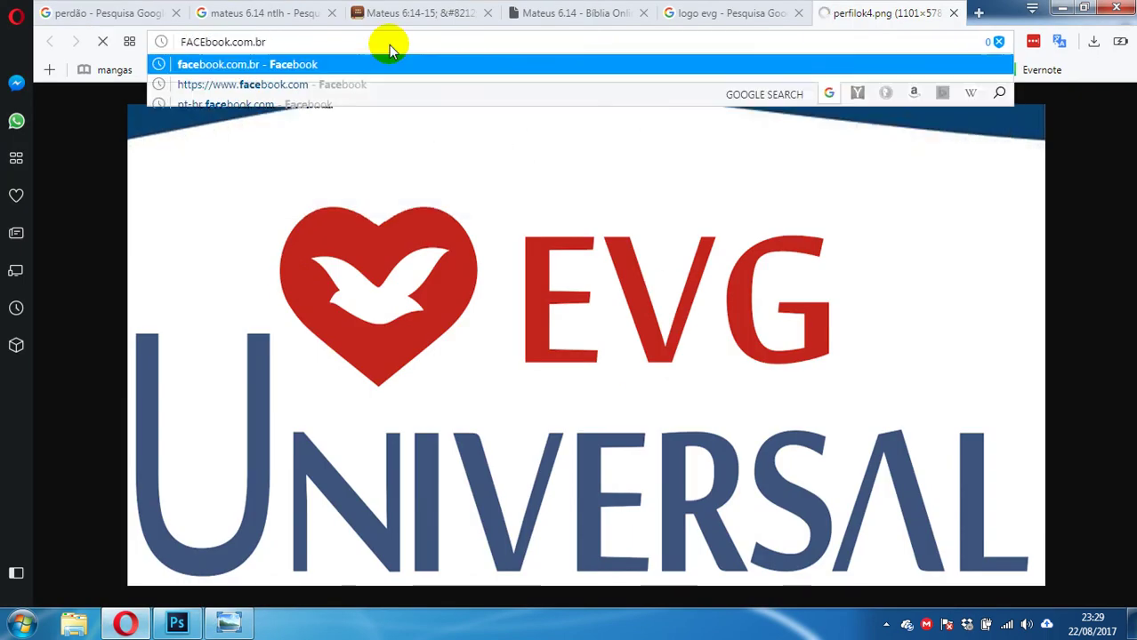
pyautogui.press('Return')
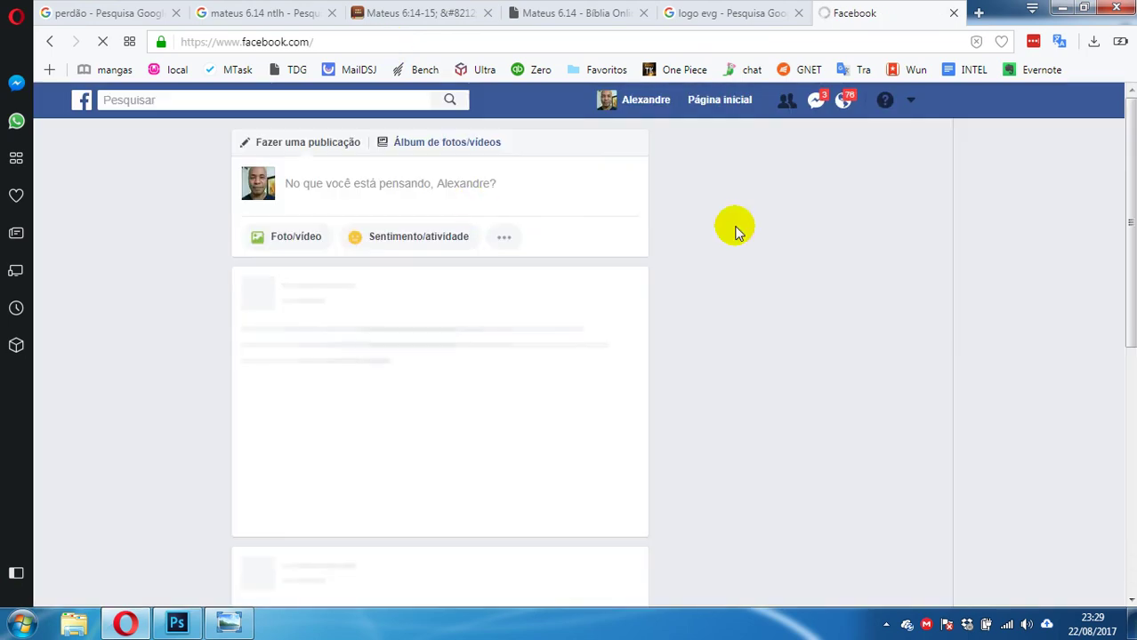
# Start a new Facebook post and attach the PERDAO image from the desktop.
pyautogui.click(406, 183)
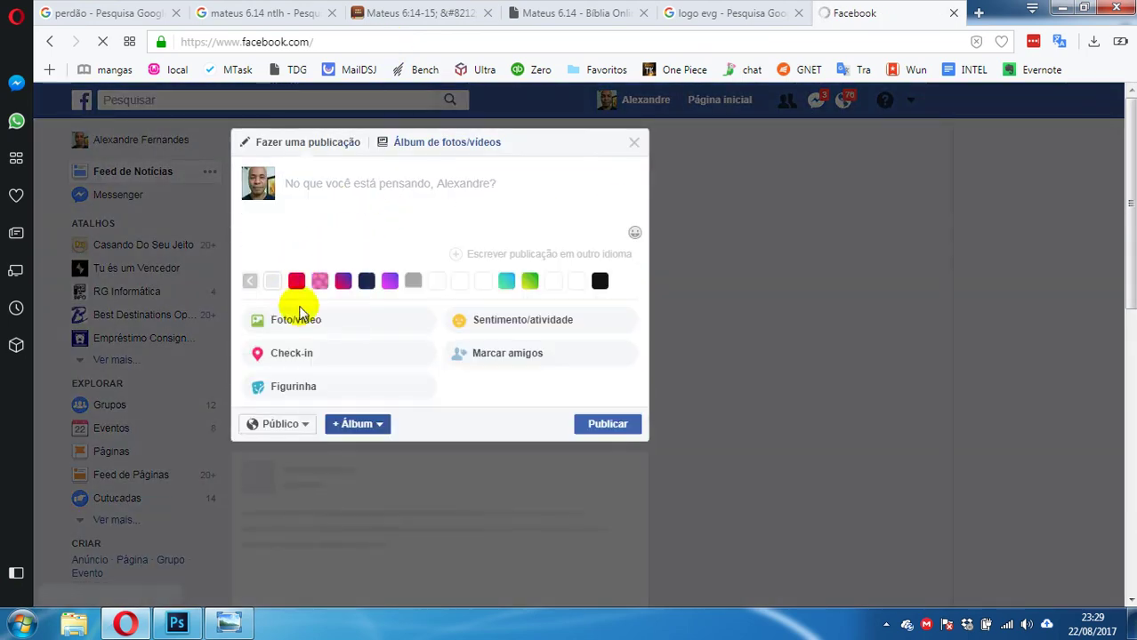
pyautogui.click(288, 323)
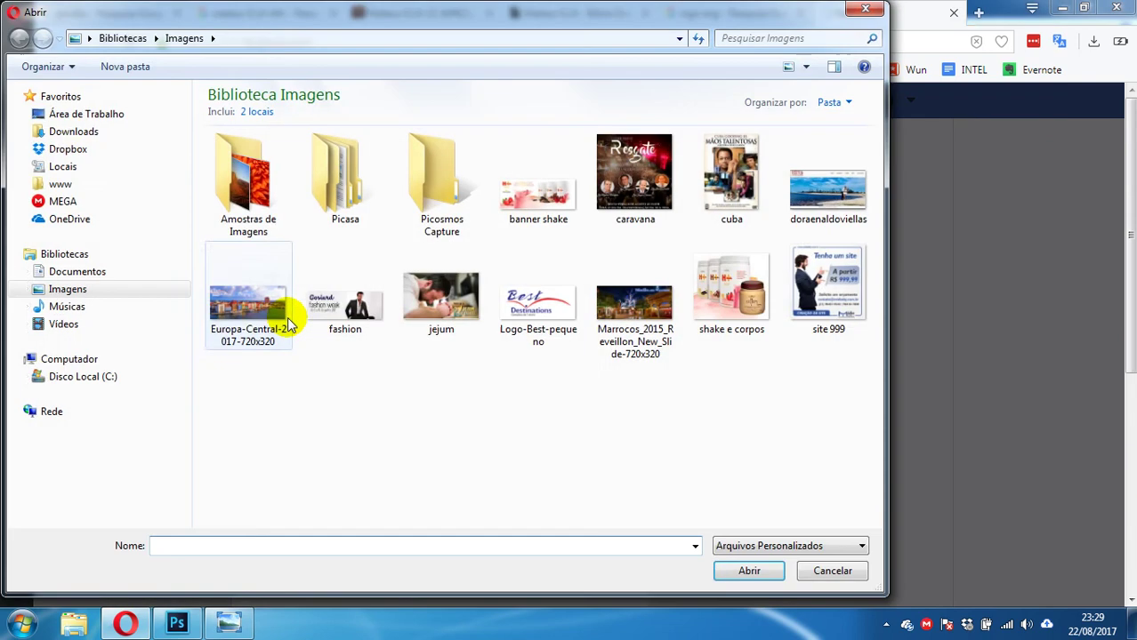
pyautogui.click(54, 114)
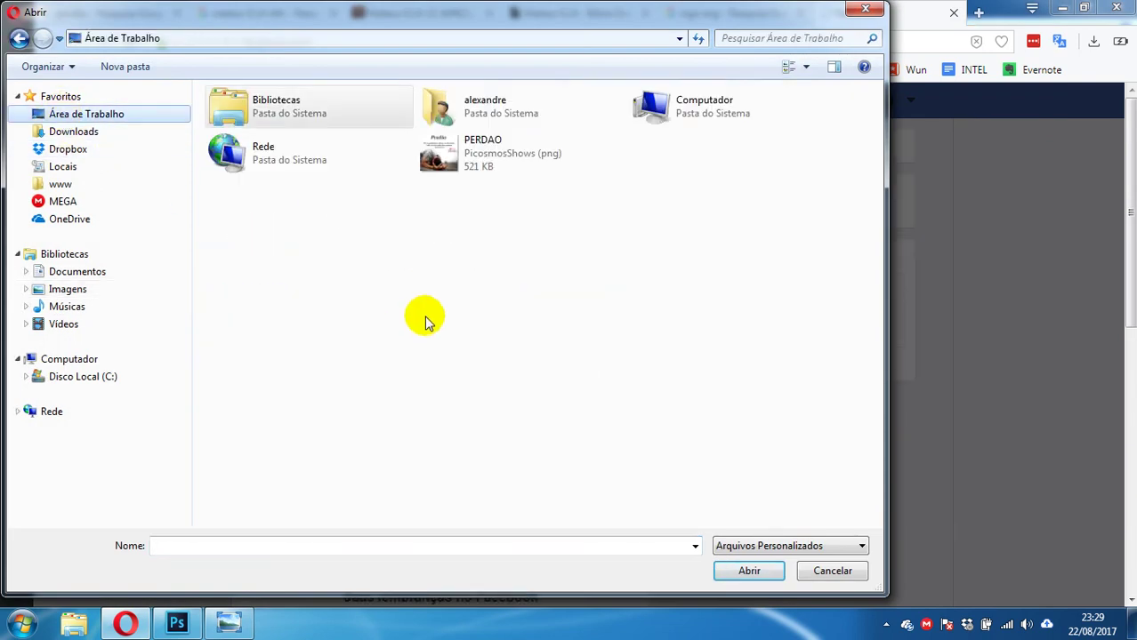
pyautogui.click(491, 167)
pyautogui.click(742, 570)
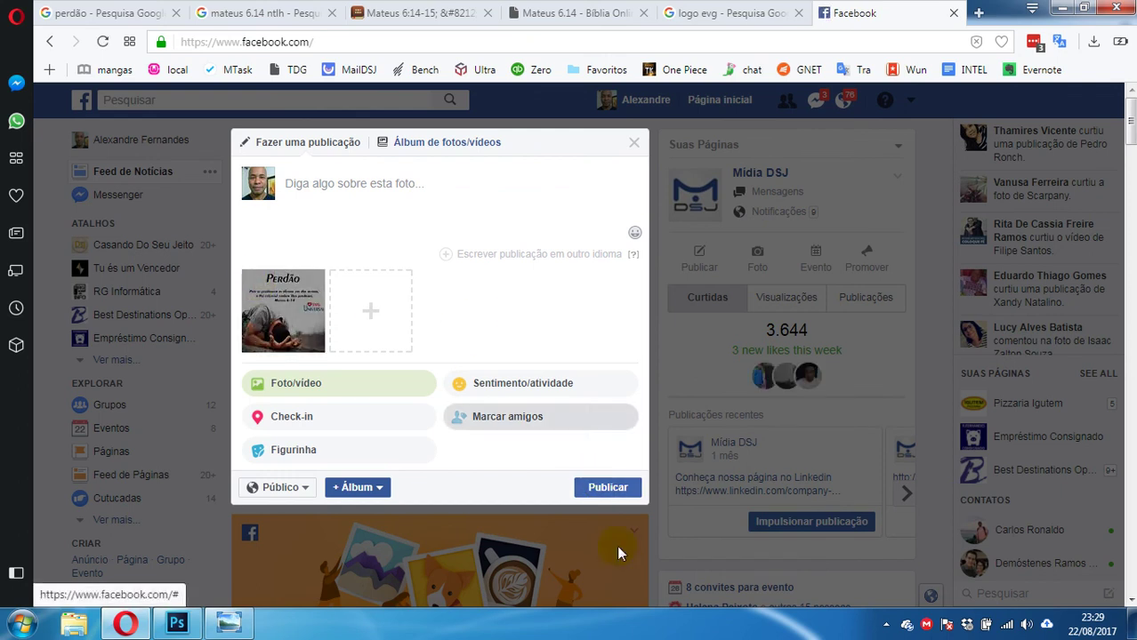
# Publish the photo post and view the full image in the news feed.
pyautogui.click(600, 495)
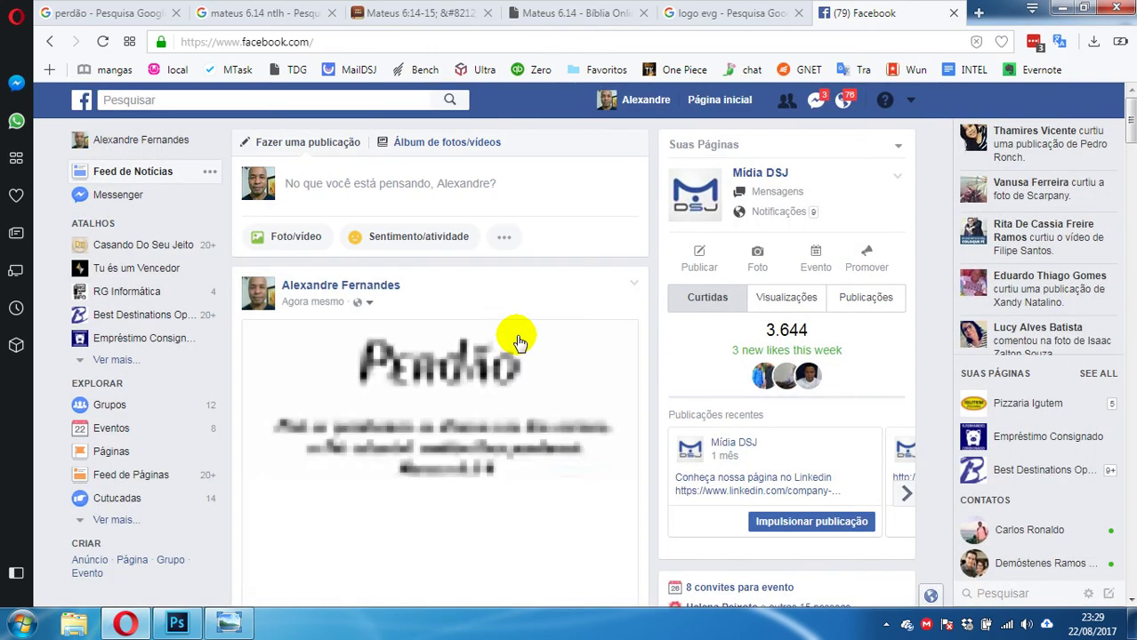
pyautogui.scroll(-1, 618, 302)
pyautogui.scroll(-1, 618, 303)
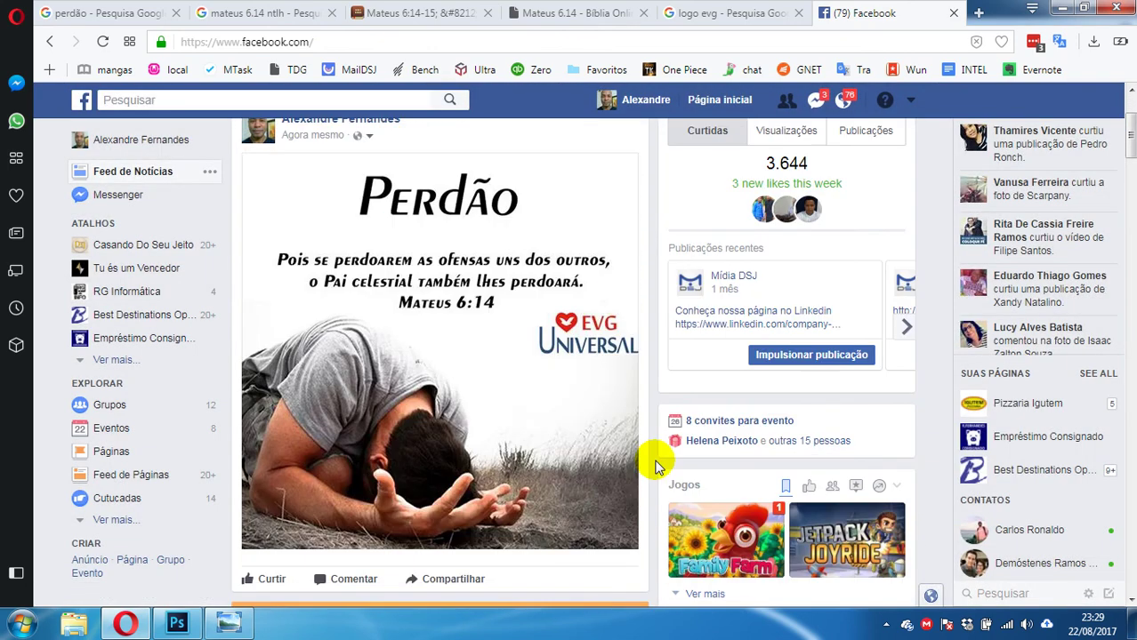